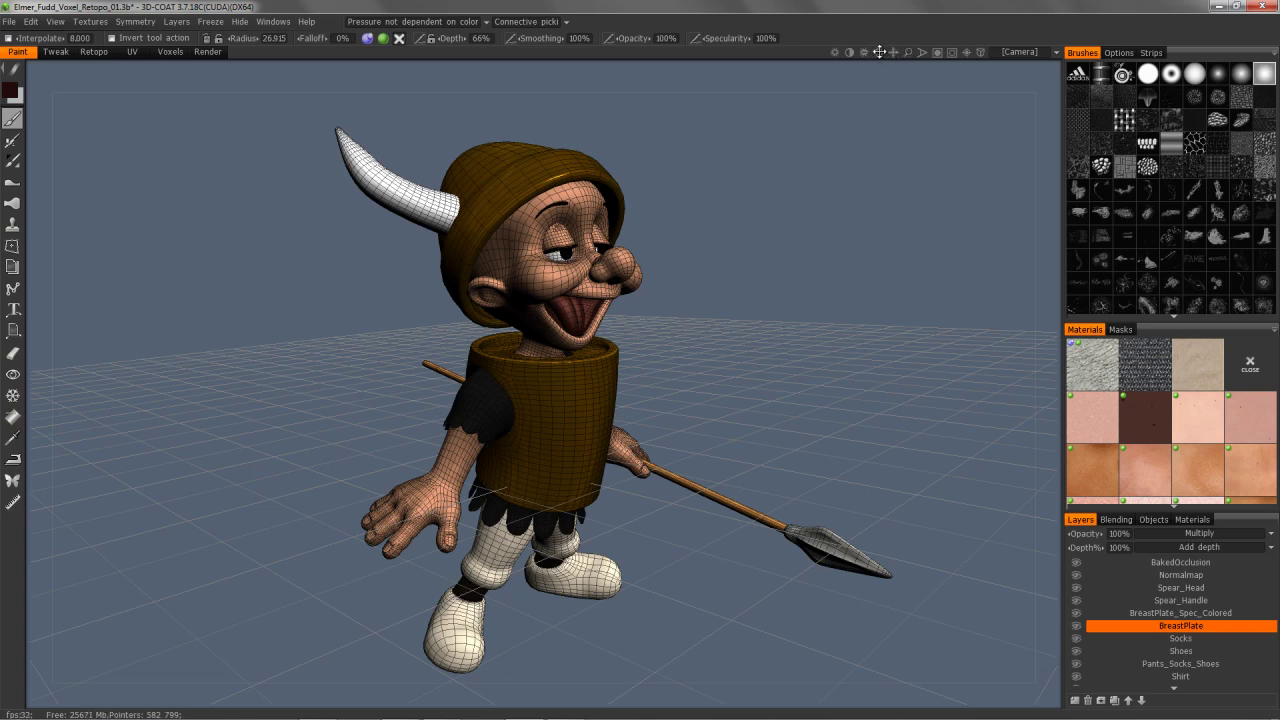
Inspect the character at different angles and distances, and fit the whole model back into the view.
mouse_move(864, 51)
mouse_down()
mouse_move(903, 82)
mouse_move(828, 72)
mouse_move(868, 54)
mouse_up()
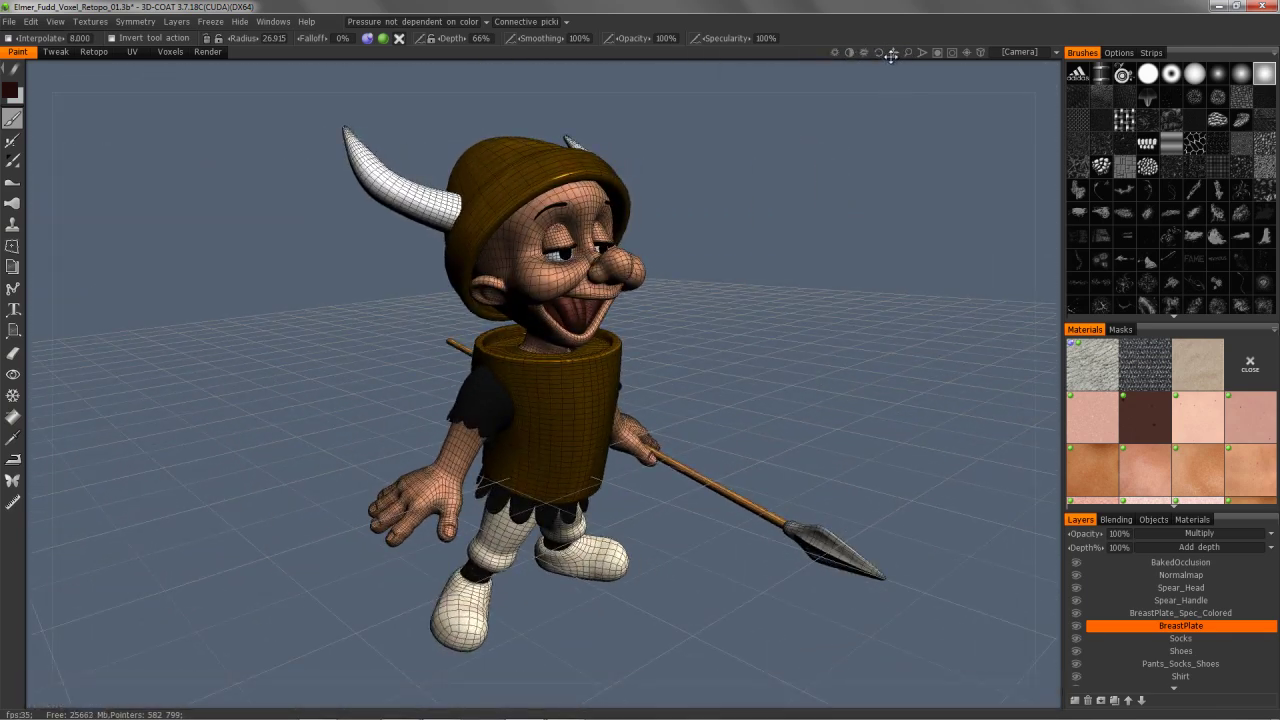
drag(892, 51, 928, 53)
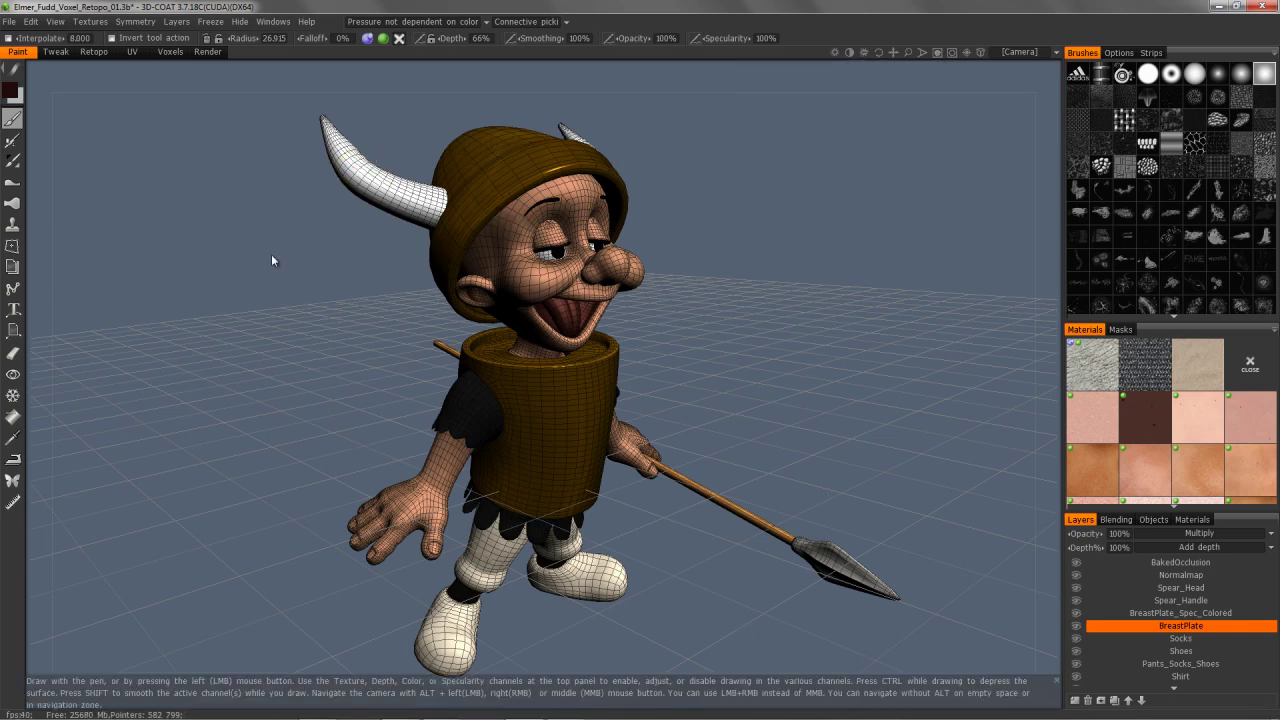
scroll(936, 88, down, 3)
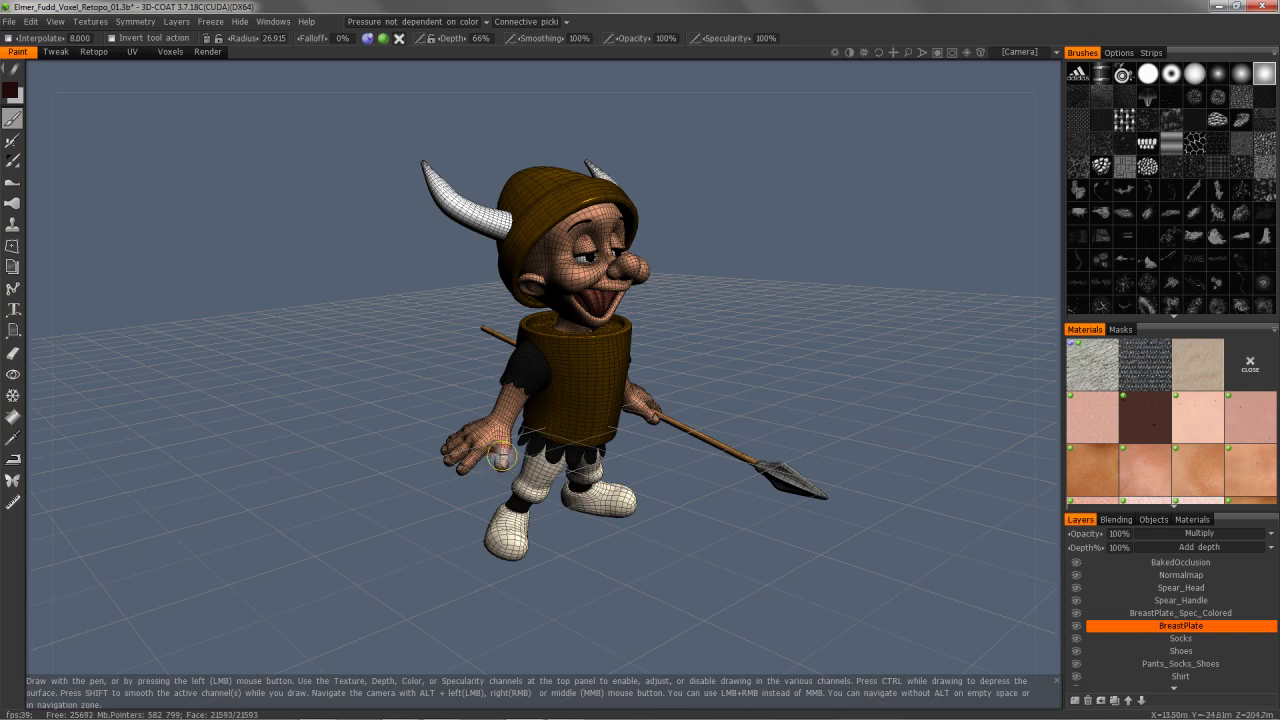
key(shift)
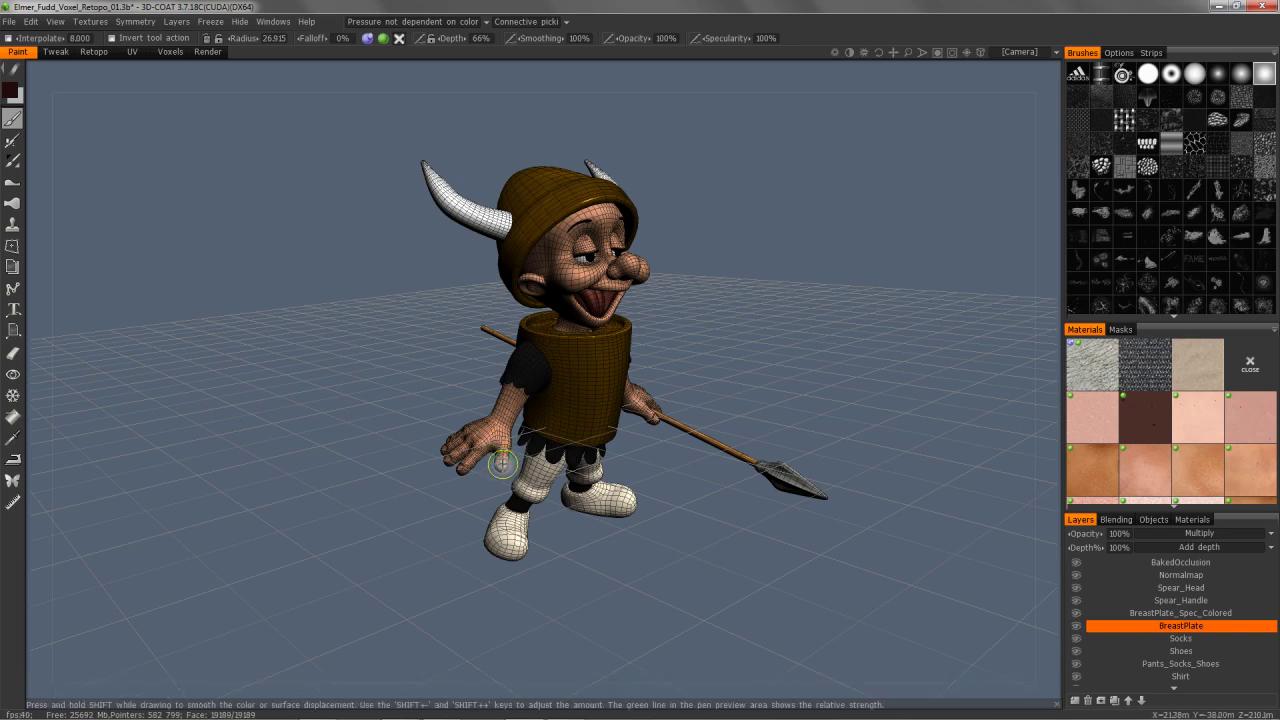
scroll(503, 460, up, 5)
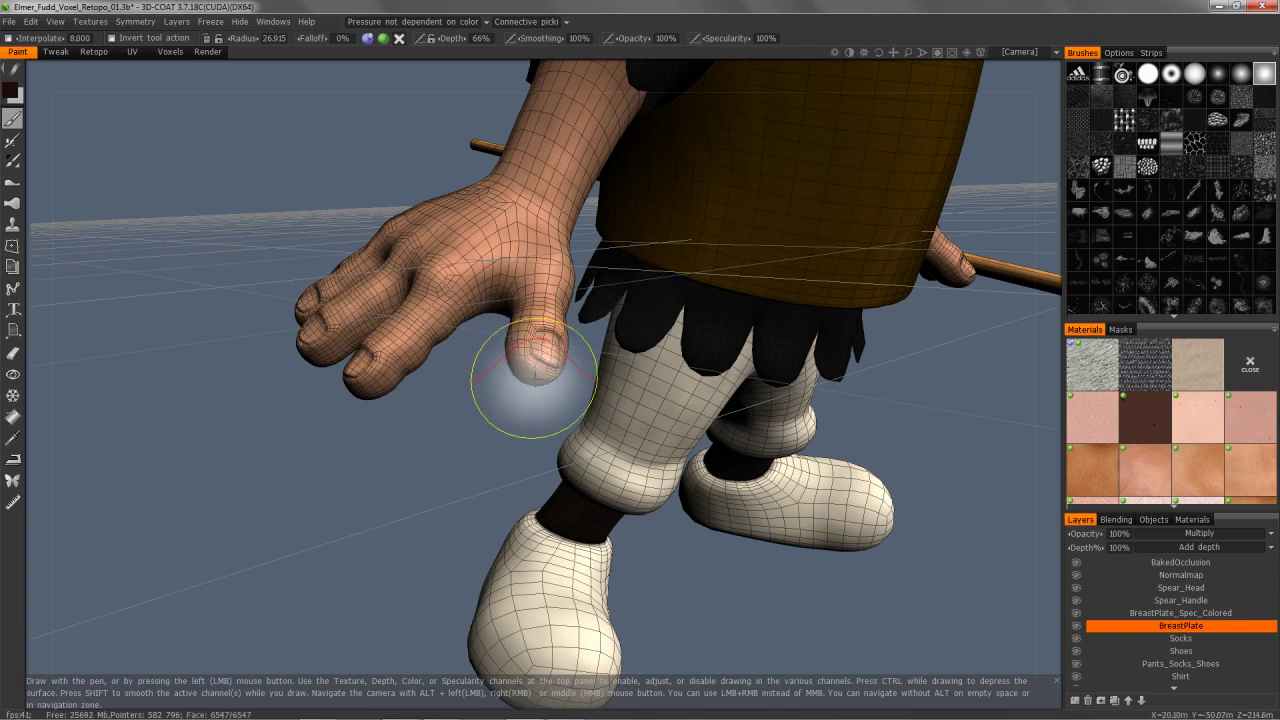
key(shift+a)
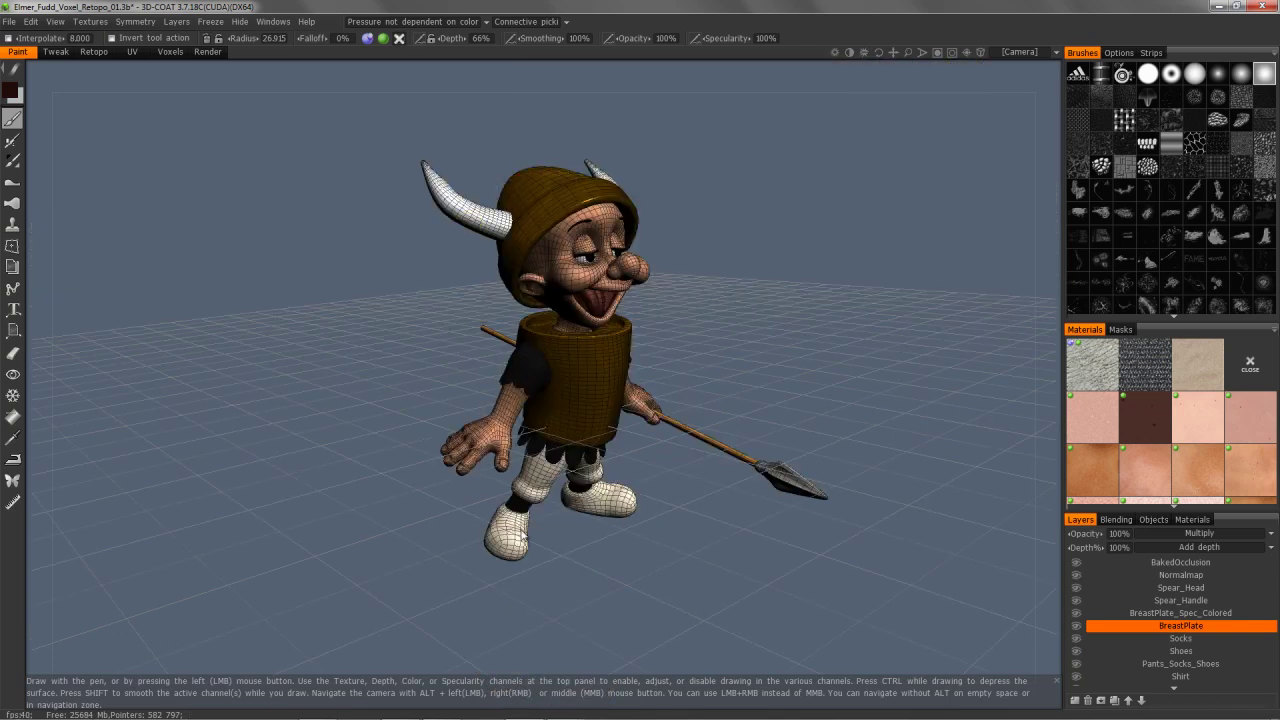
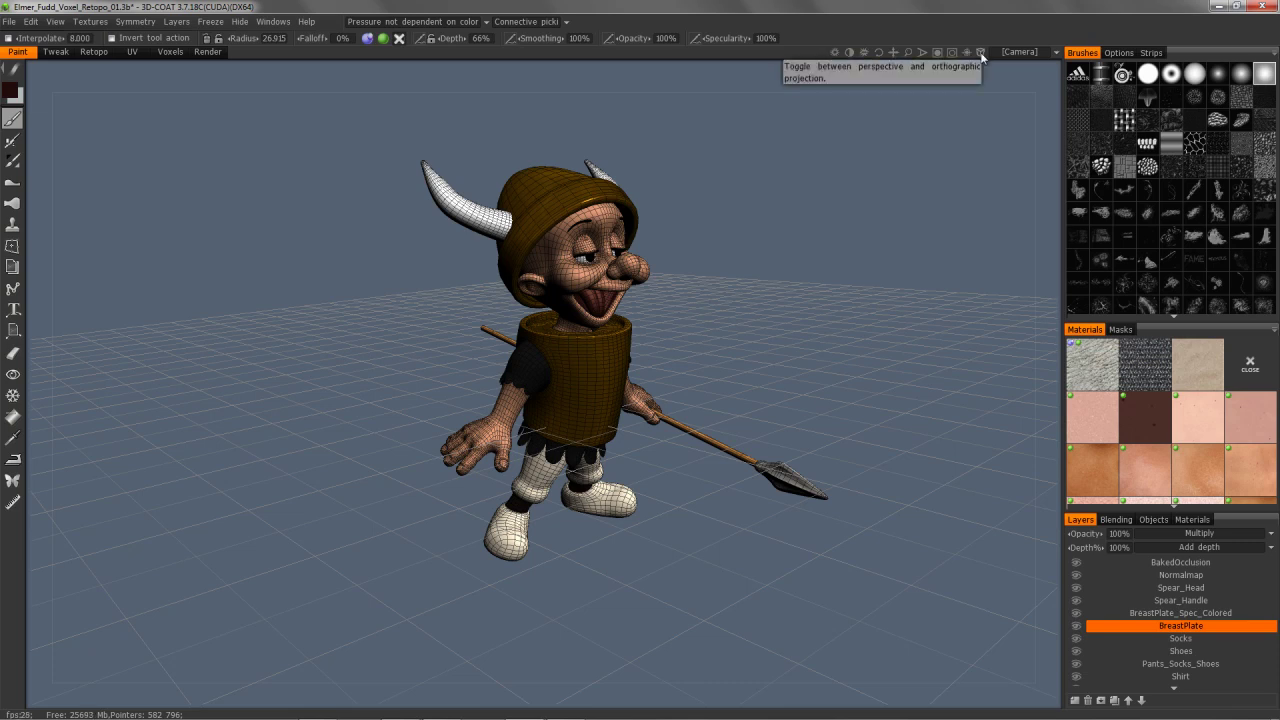
Toggle the viewport back and forth between perspective and orthographic projection.
click(980, 53)
click(980, 53)
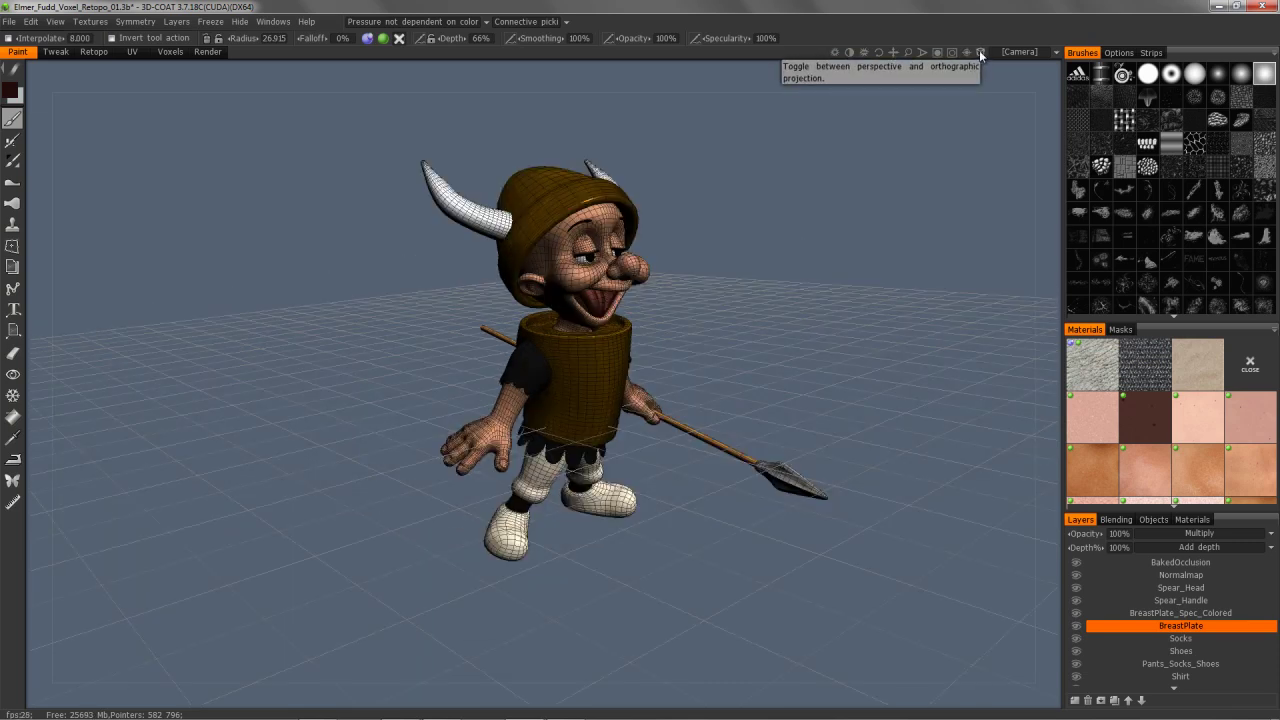
click(980, 53)
click(980, 53)
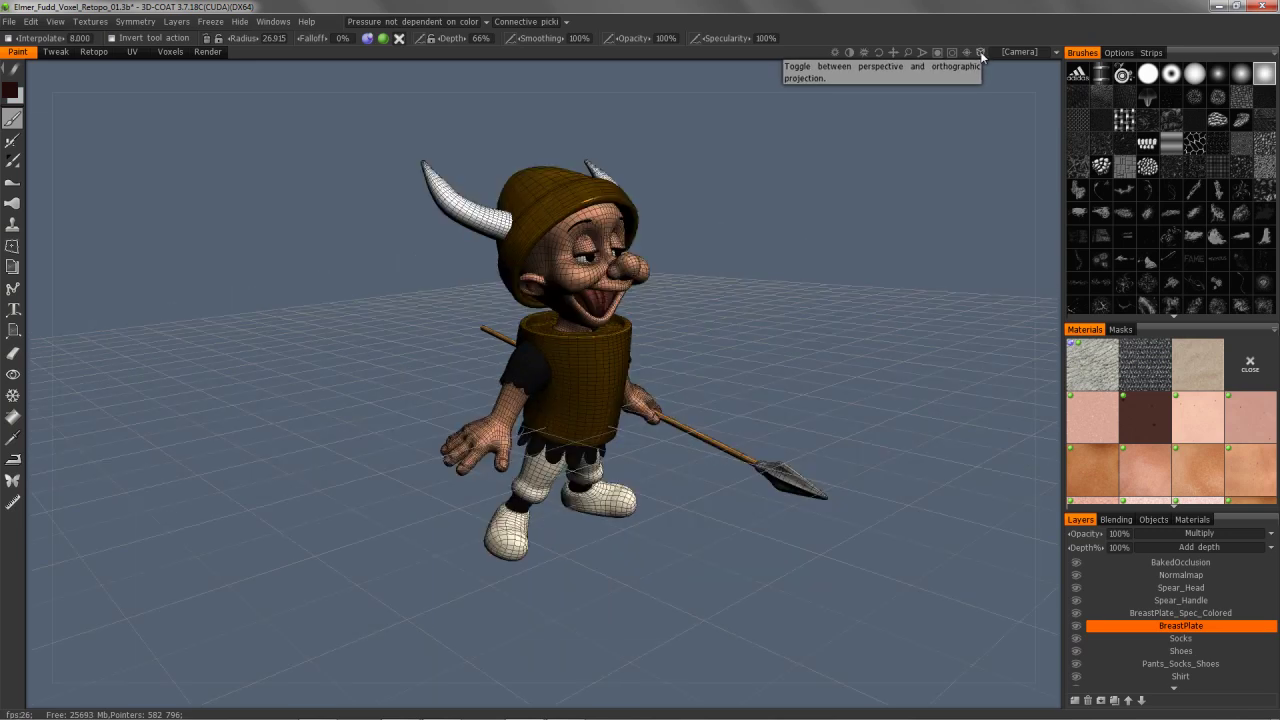
Review the custom navigation presets and the navigation customization settings, and leave without saving changes.
click(1057, 53)
mouse_move(1048, 72)
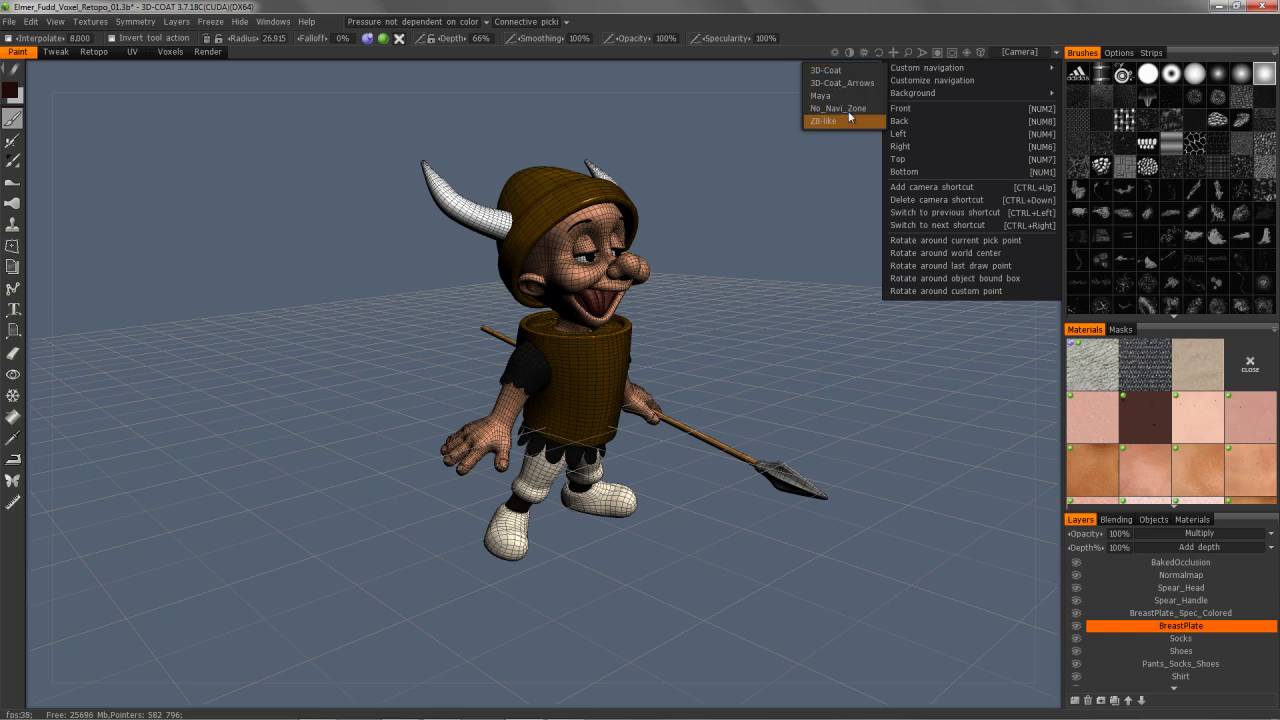
click(931, 81)
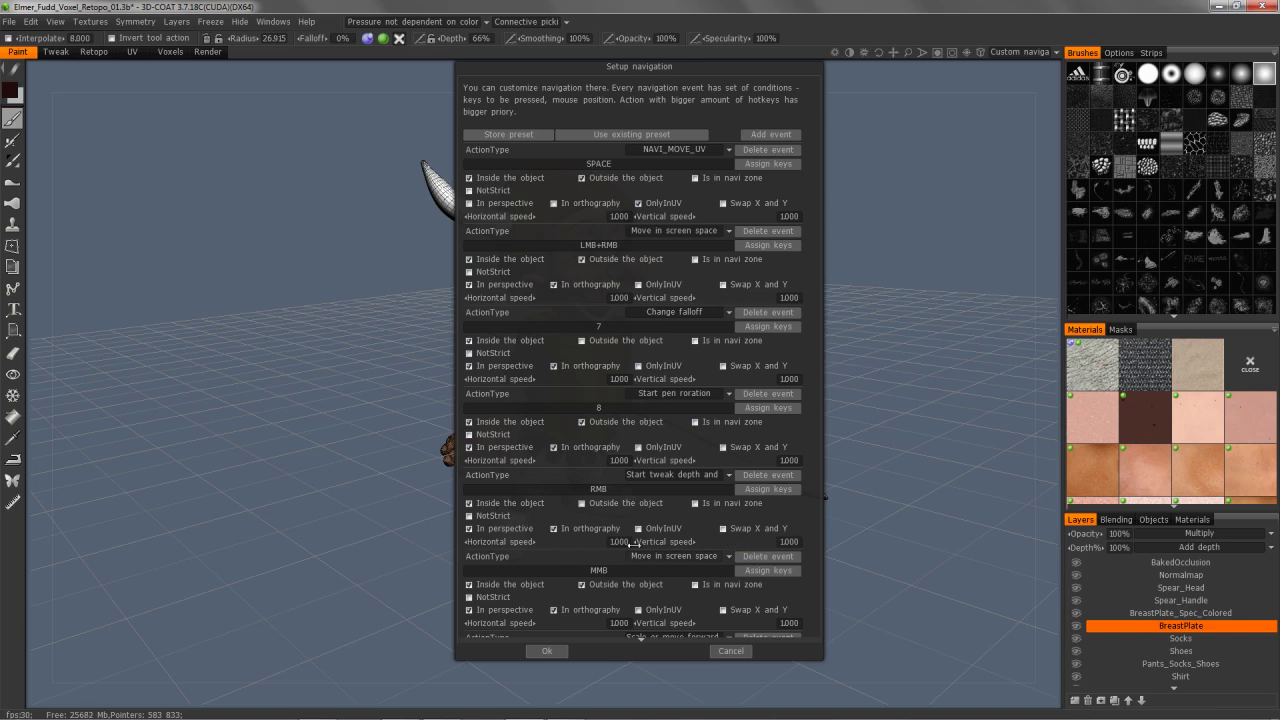
scroll(780, 540, down, 3)
click(733, 652)
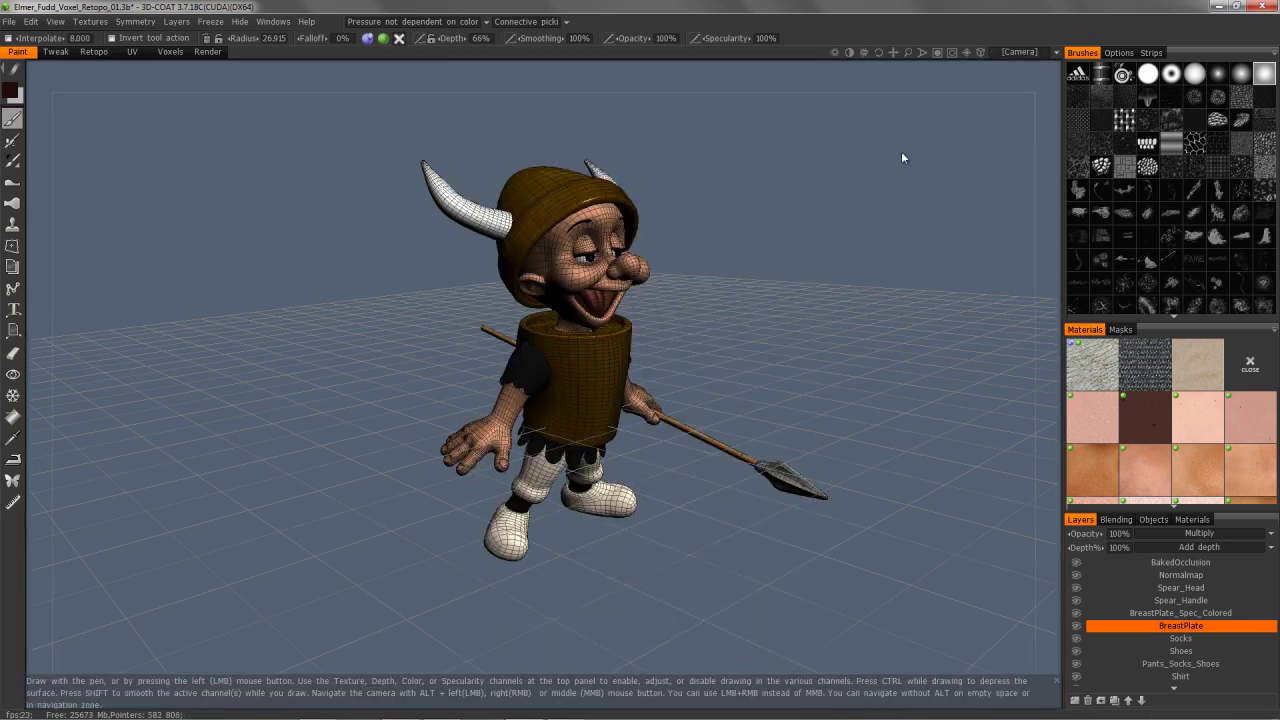
Switch the viewport to orthographic projection and show the model in the Front and Left views.
click(1050, 54)
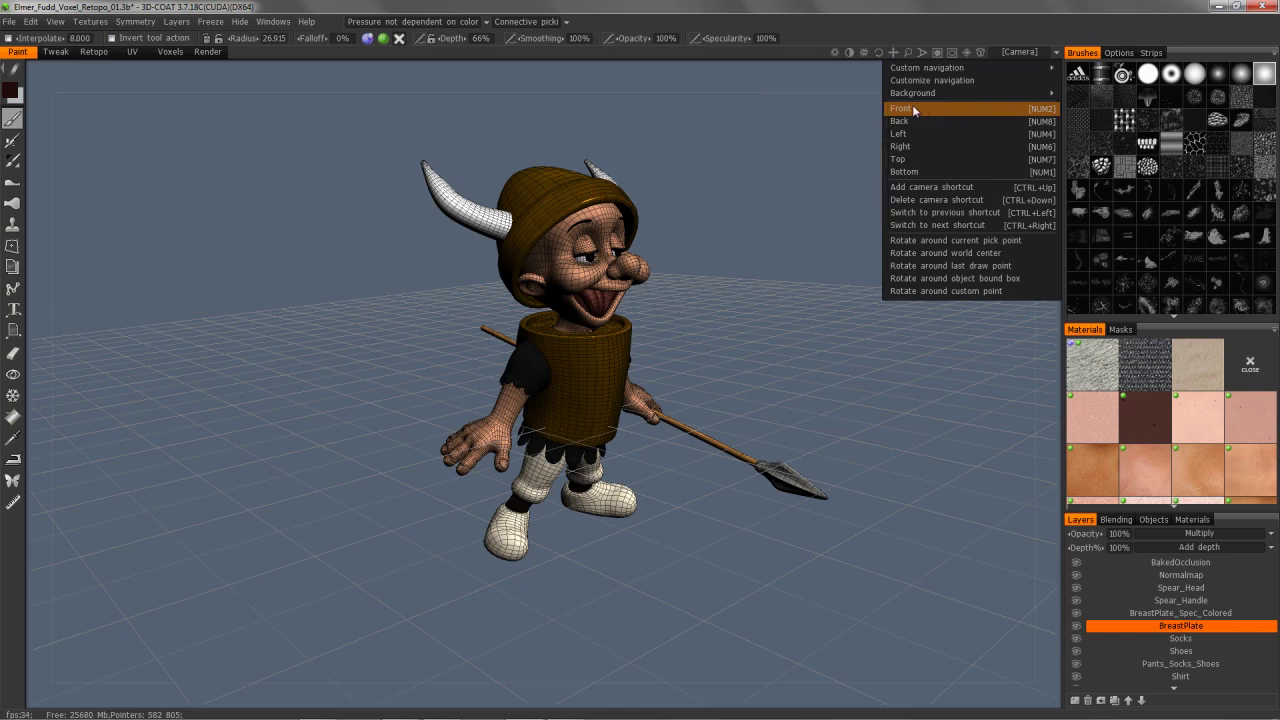
click(981, 51)
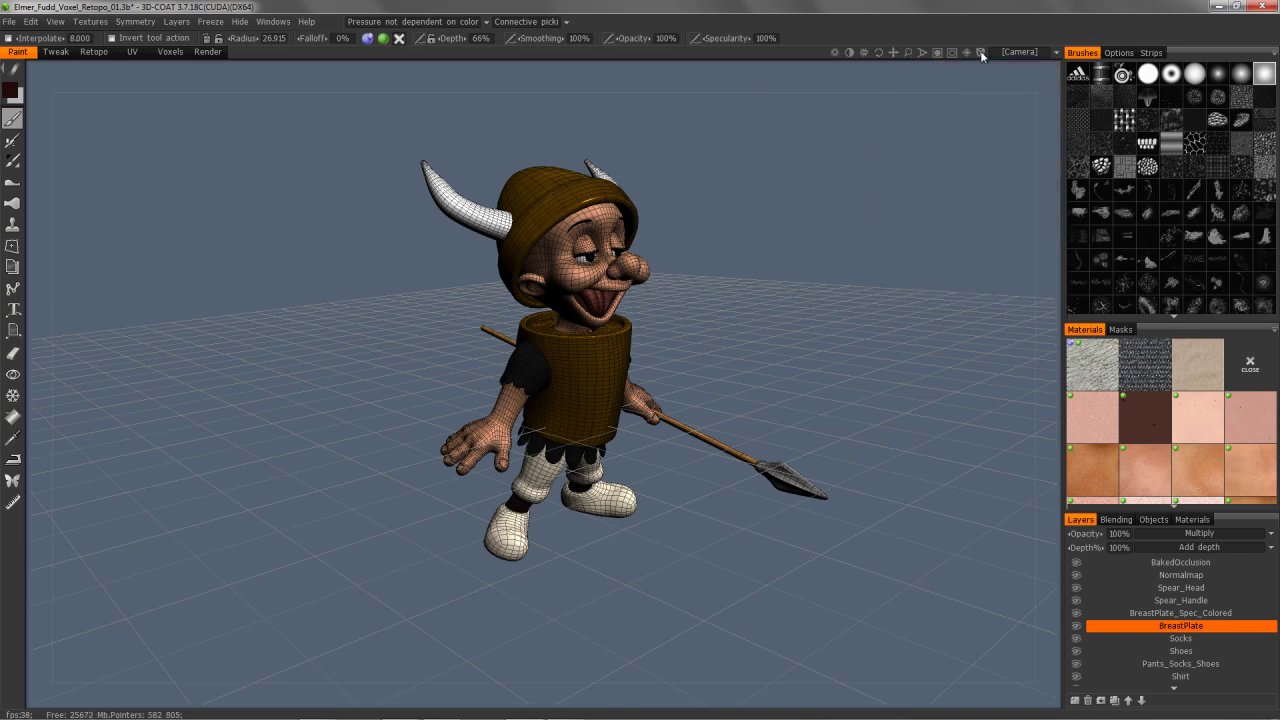
mouse_move(1023, 53)
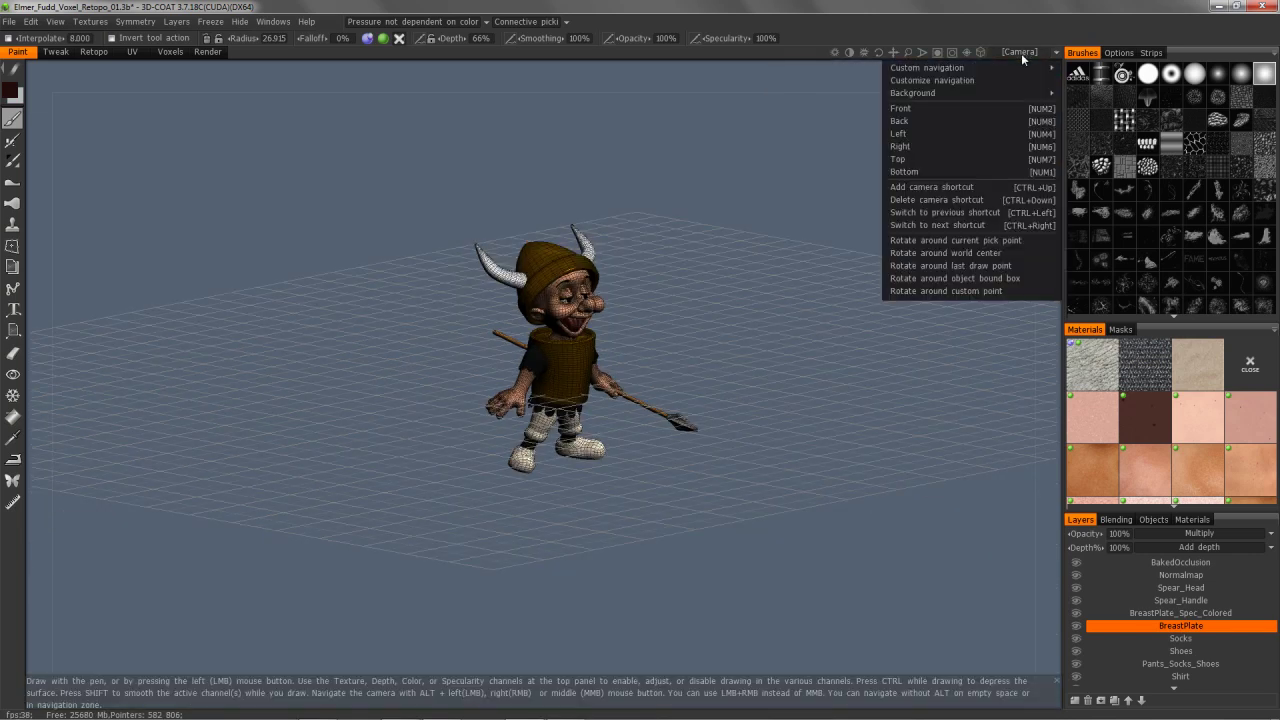
click(956, 108)
click(974, 133)
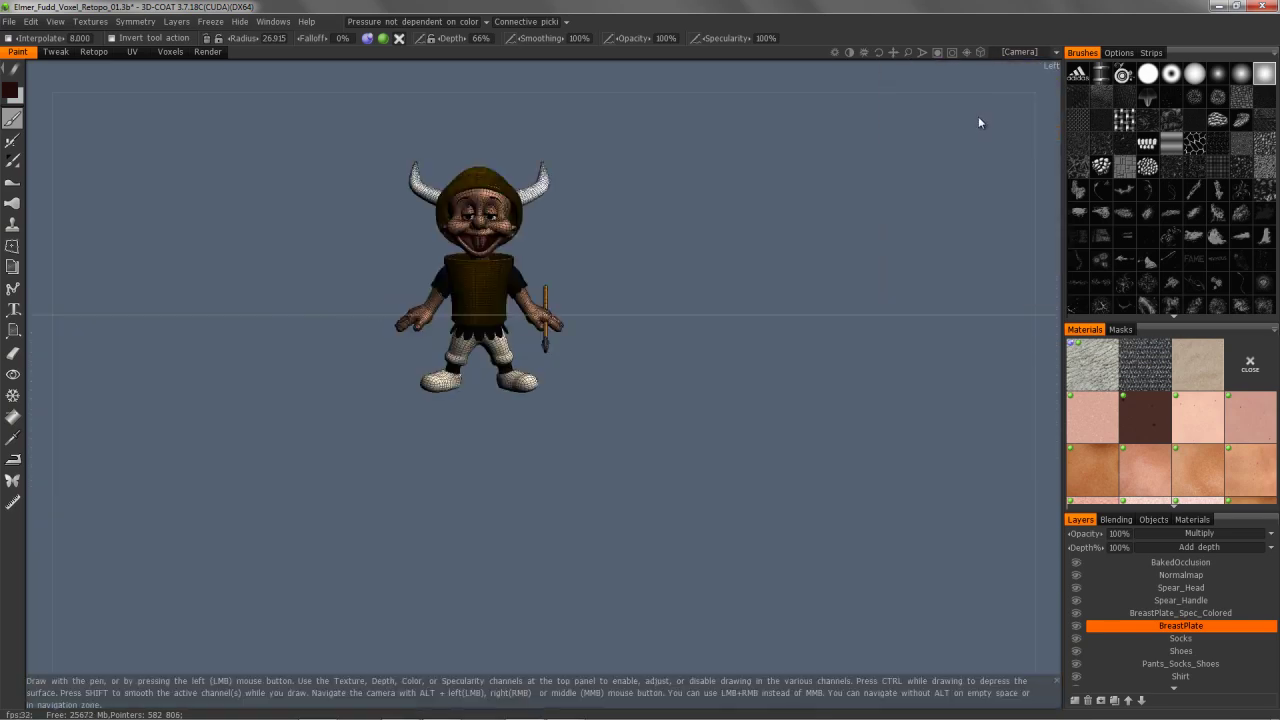
Show the model in the Top and Bottom views, and return to the Left view.
click(1017, 53)
click(1000, 159)
click(1020, 53)
click(964, 171)
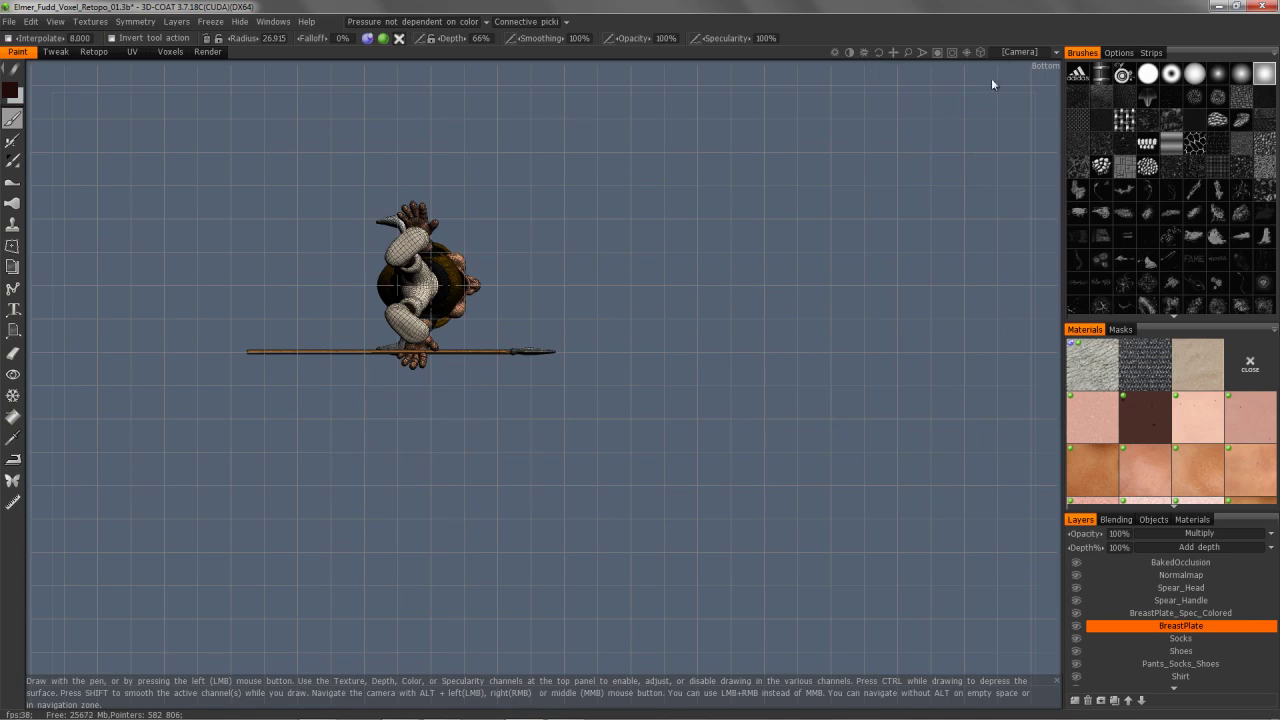
click(1016, 52)
click(948, 132)
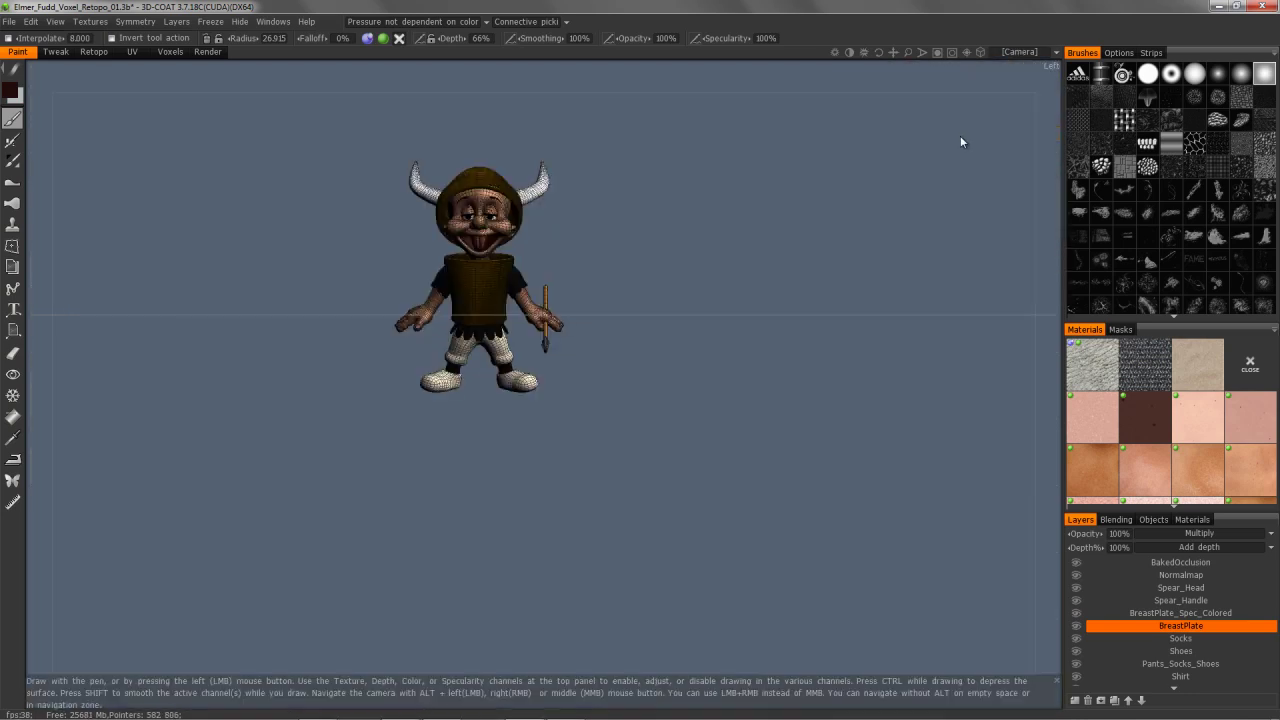
click(1026, 51)
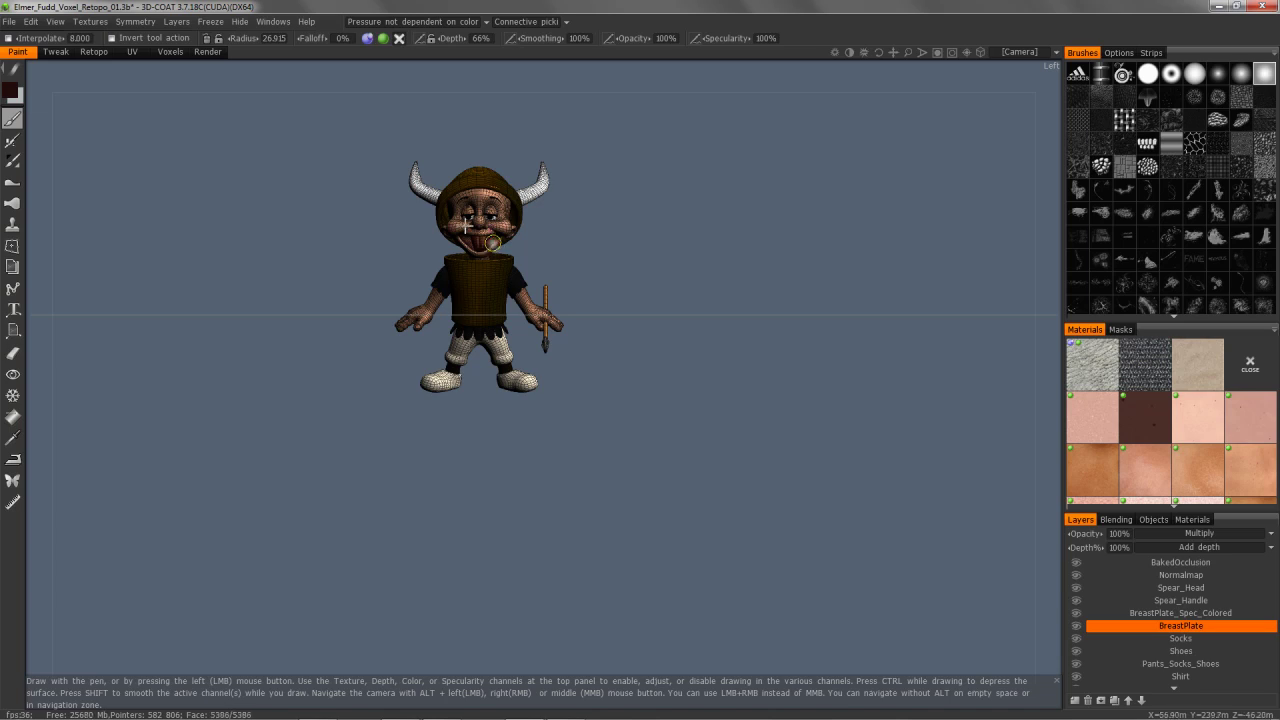
Open the 3D-Coat manual, read its Keyboard Shortcuts page at full window size, and close the manual.
click(306, 22)
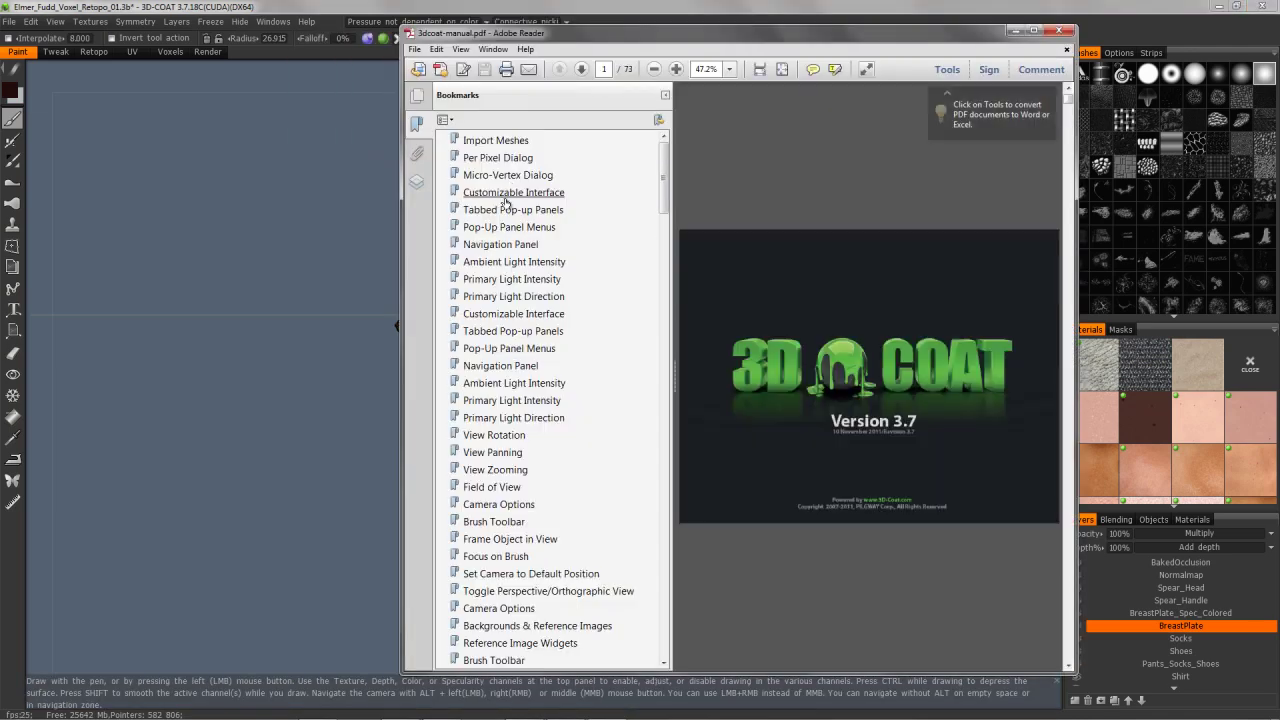
drag(665, 172, 658, 616)
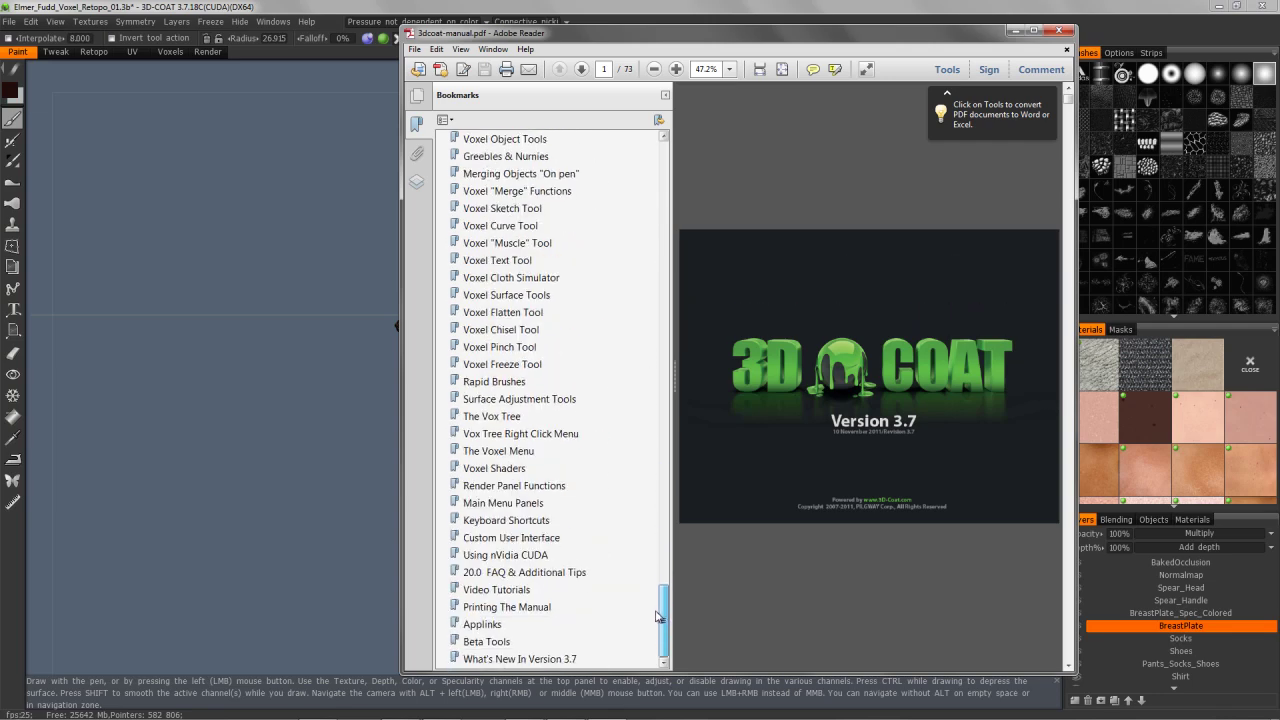
click(487, 521)
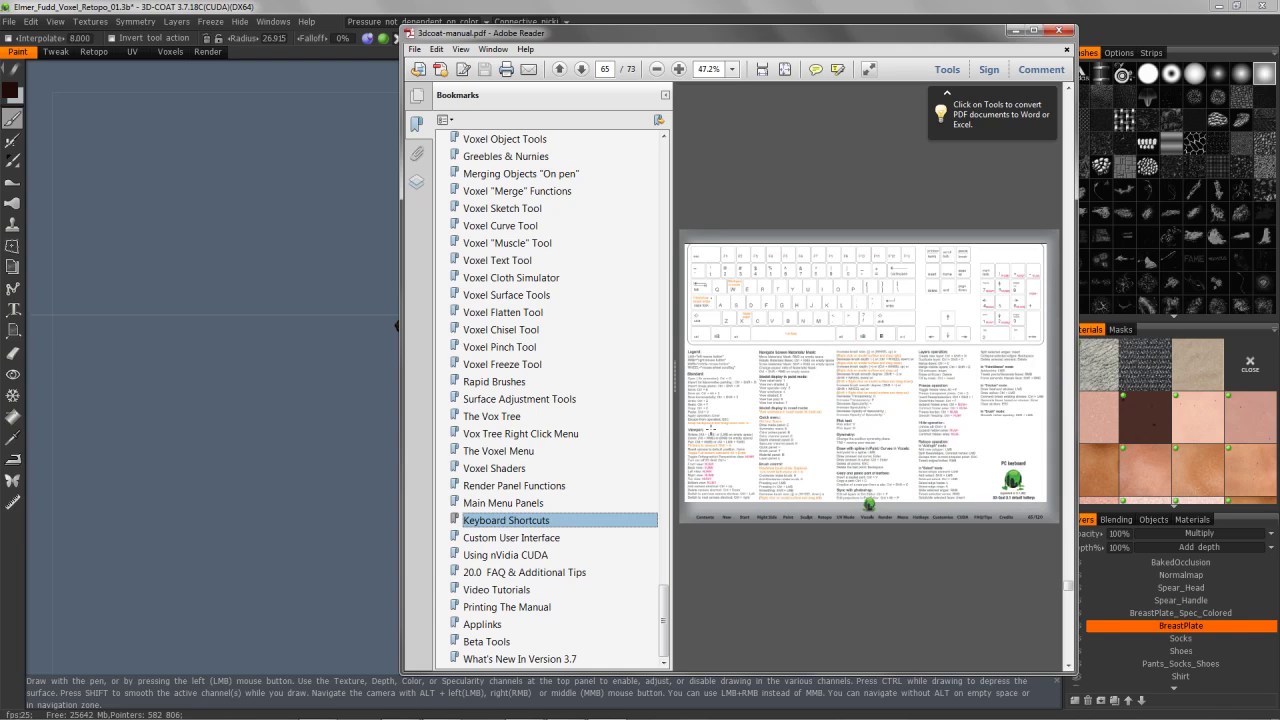
click(1035, 35)
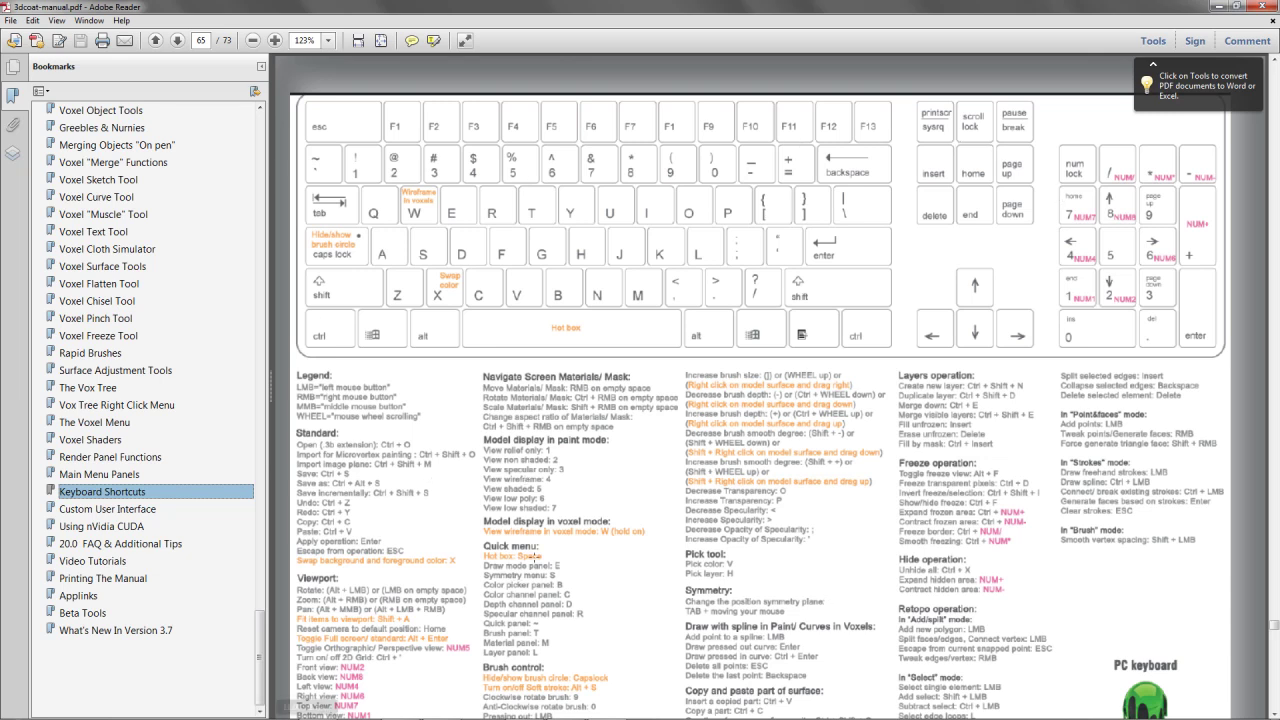
click(1261, 7)
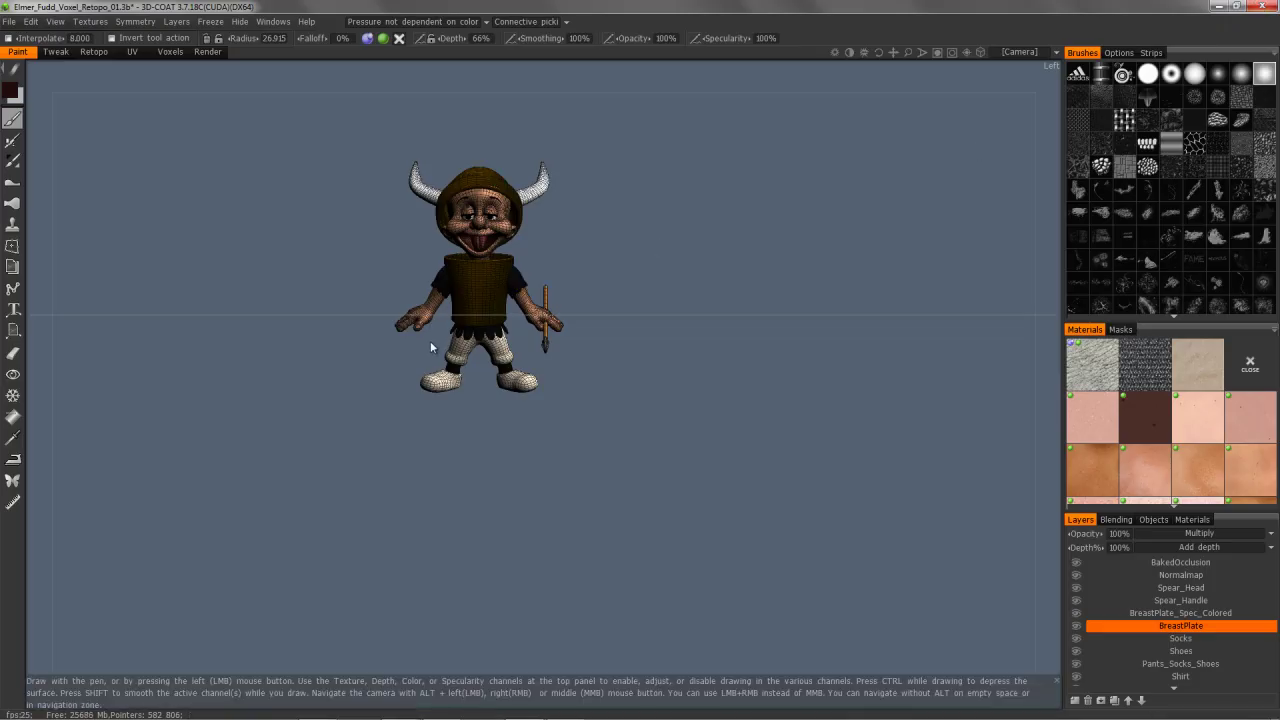
Enlarge the character in the Left view and add a camera shortcut for it.
right_drag(435, 338, 480, 300)
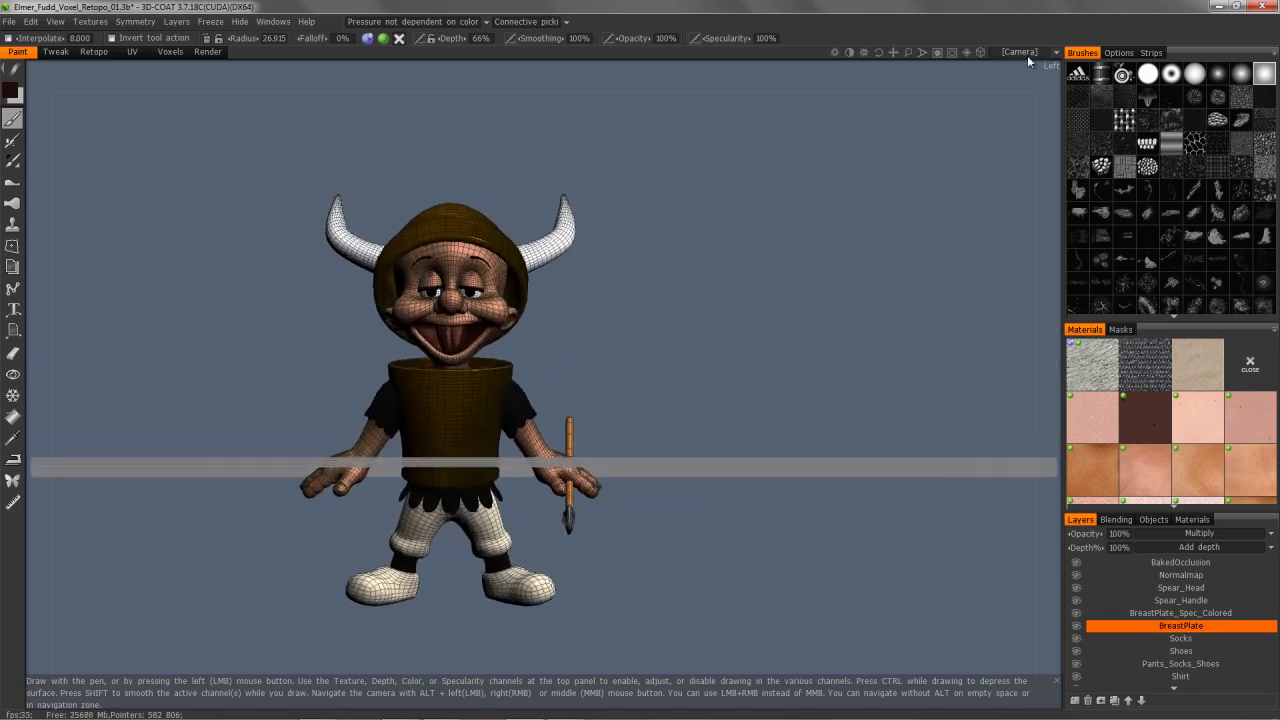
click(1022, 52)
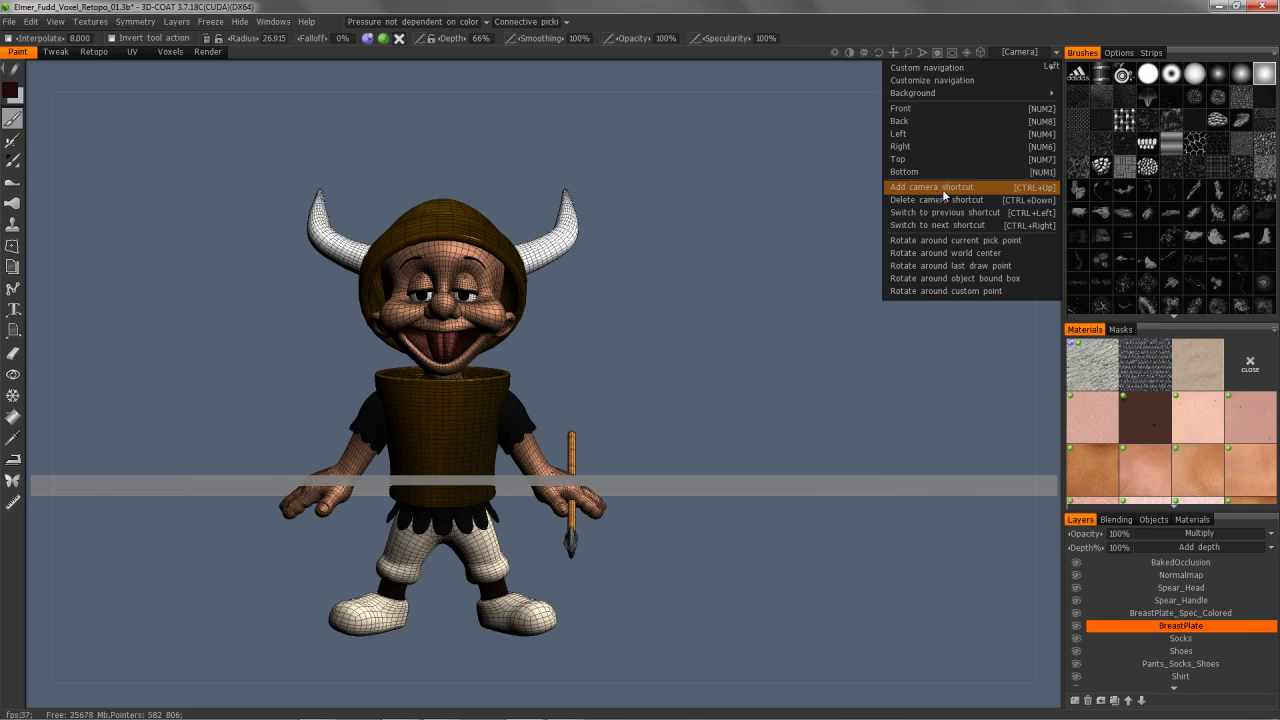
click(940, 189)
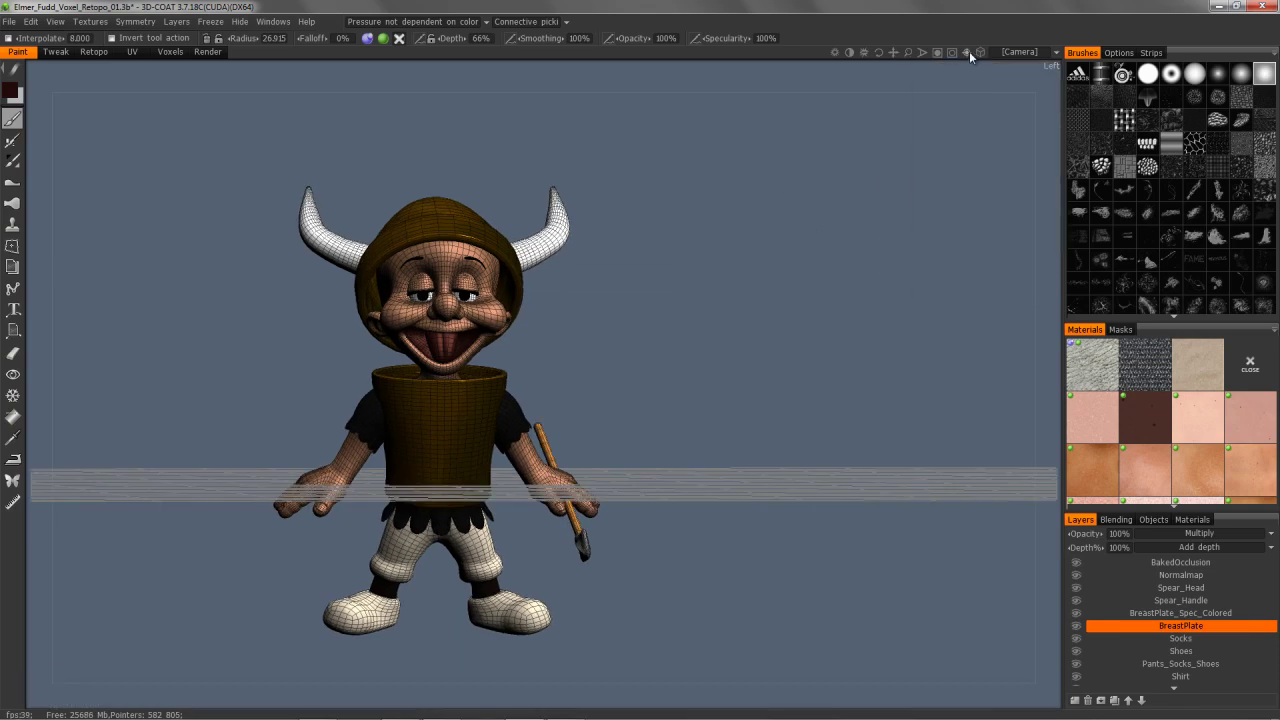
Return to perspective projection and frame the whole character in a front three-quarter view with the spear.
click(980, 52)
drag(491, 230, 508, 243)
alt+right_drag(508, 243, 510, 322)
alt+middle_drag(510, 322, 475, 302)
drag(474, 300, 468, 306)
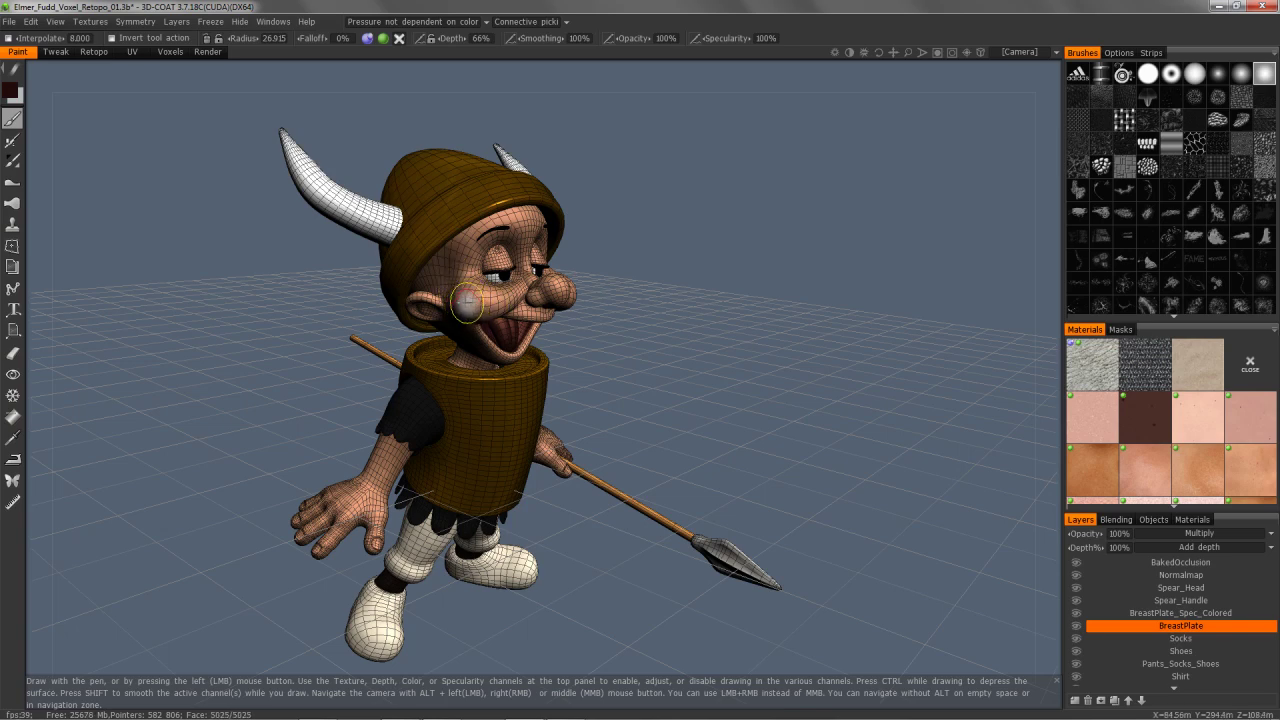
middle_drag(472, 310, 455, 306)
alt+drag(455, 307, 469, 307)
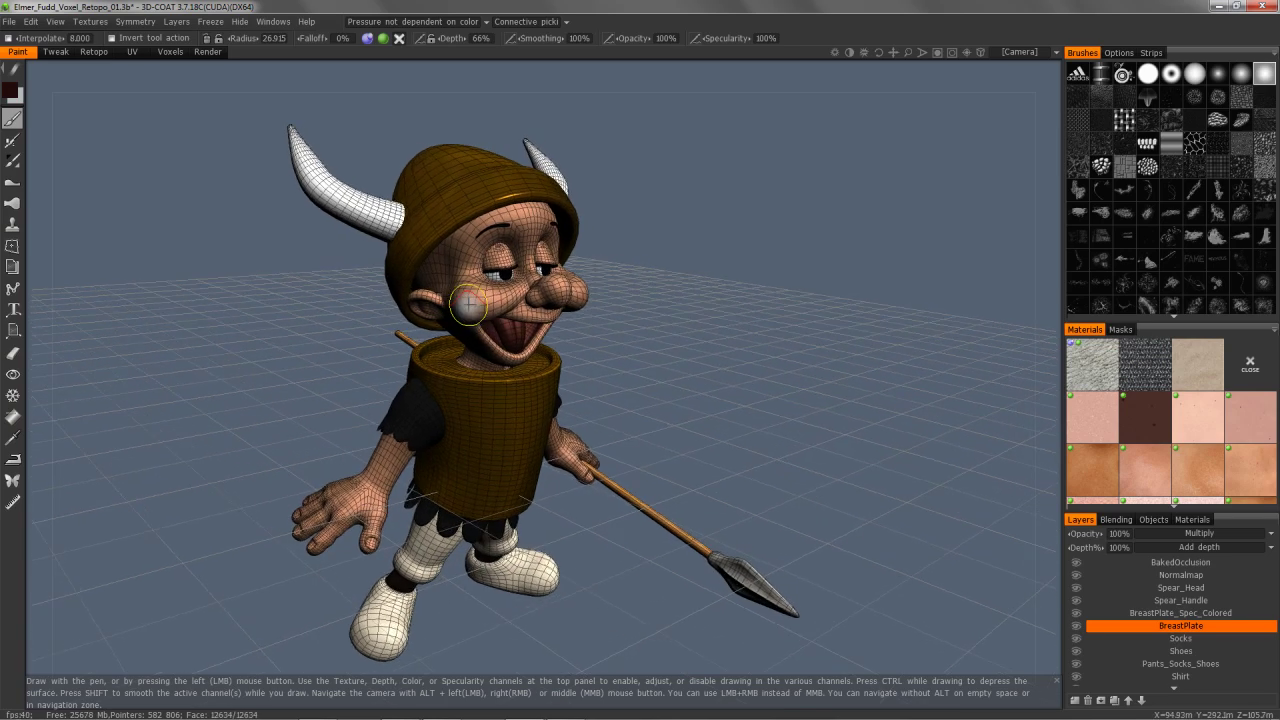
Add a camera shortcut for a rear three-quarter view of the character from the spear side.
click(1019, 56)
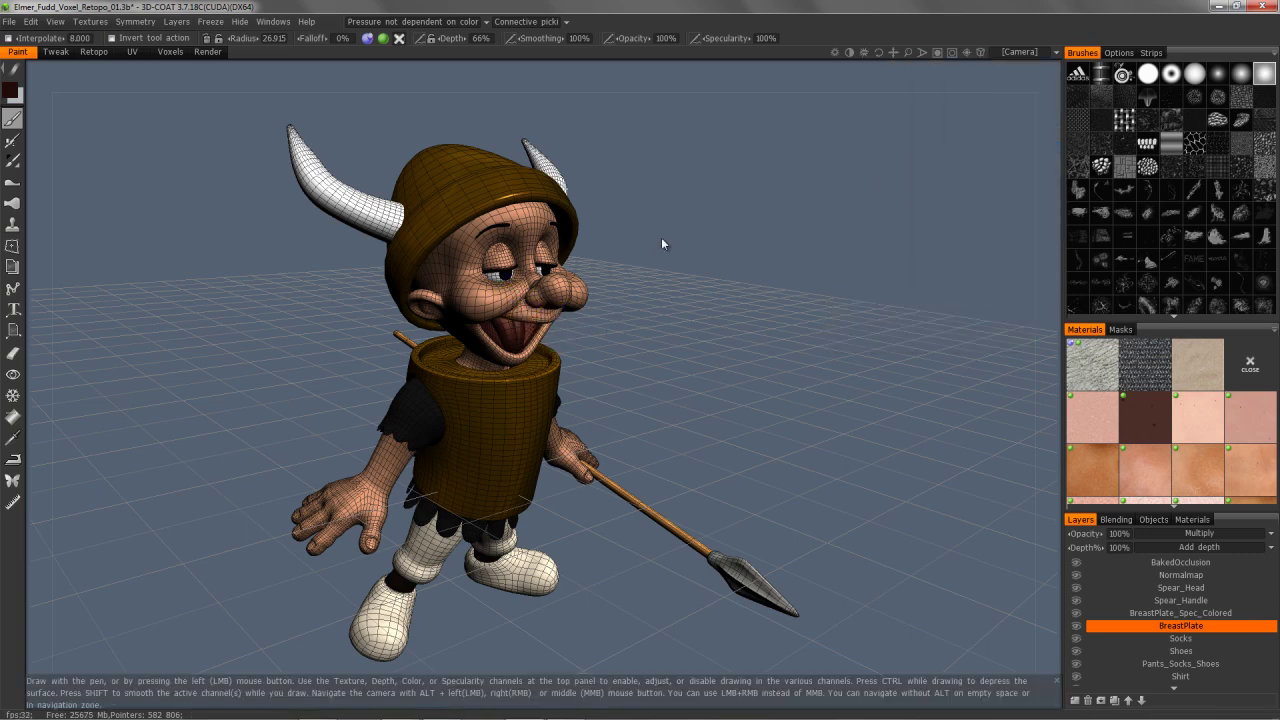
click(1020, 51)
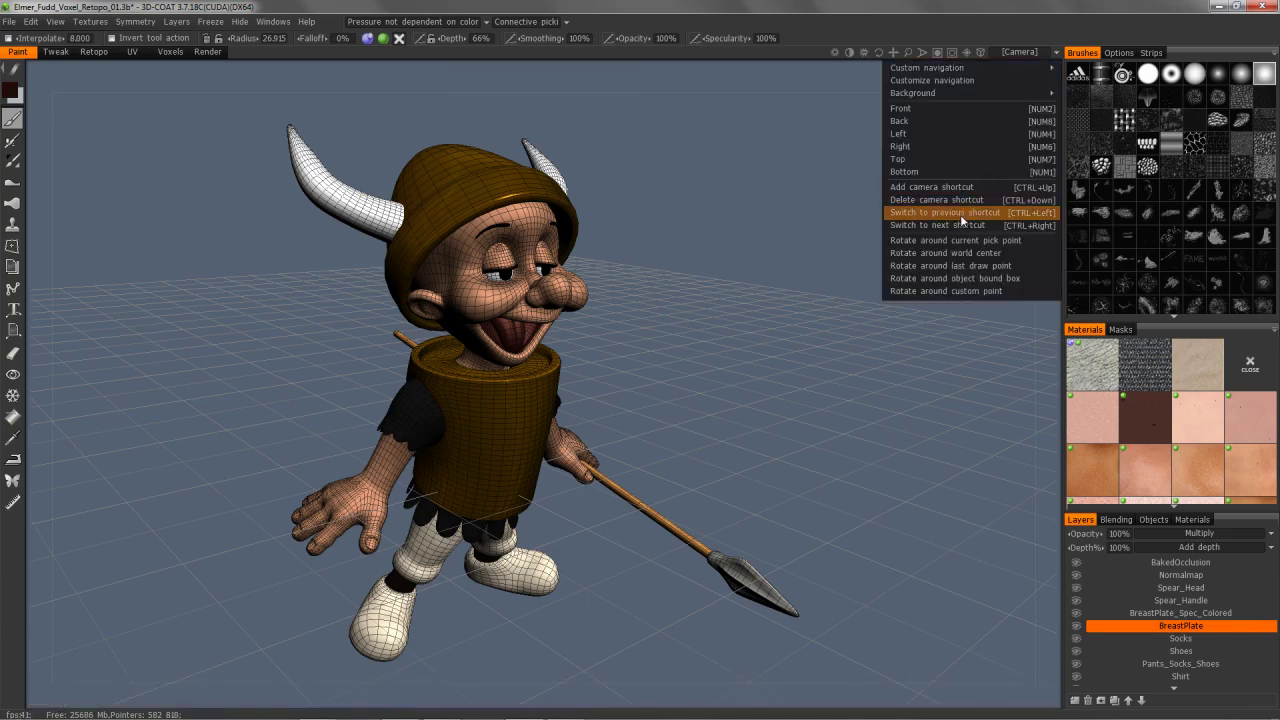
click(957, 226)
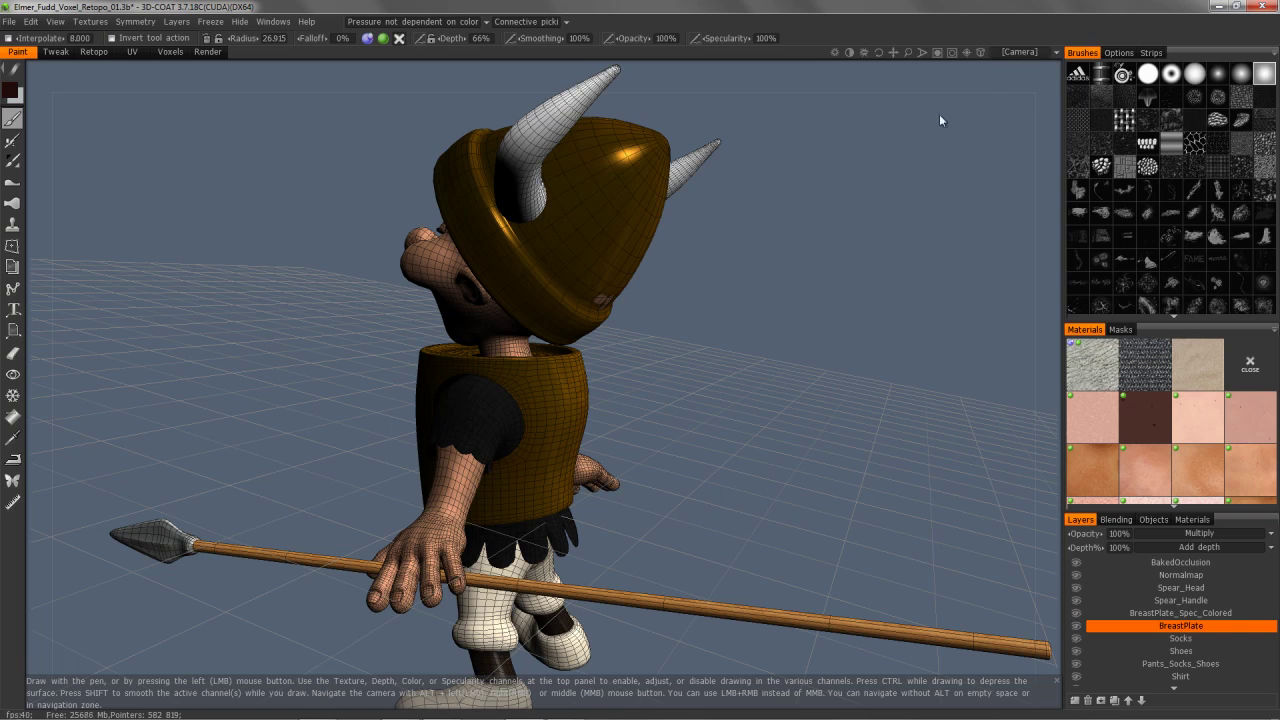
key(ctrl+1)
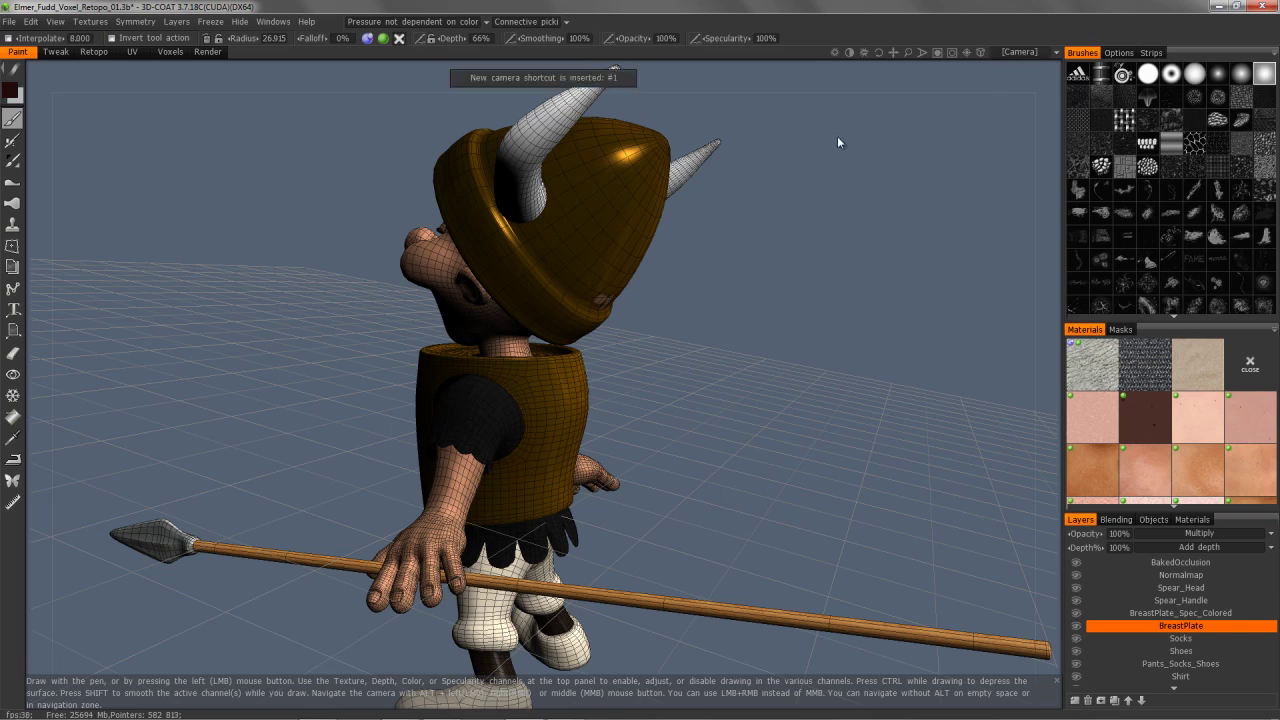
Cycle through the saved camera shortcuts back to the front three-quarter view of the character.
click(1020, 51)
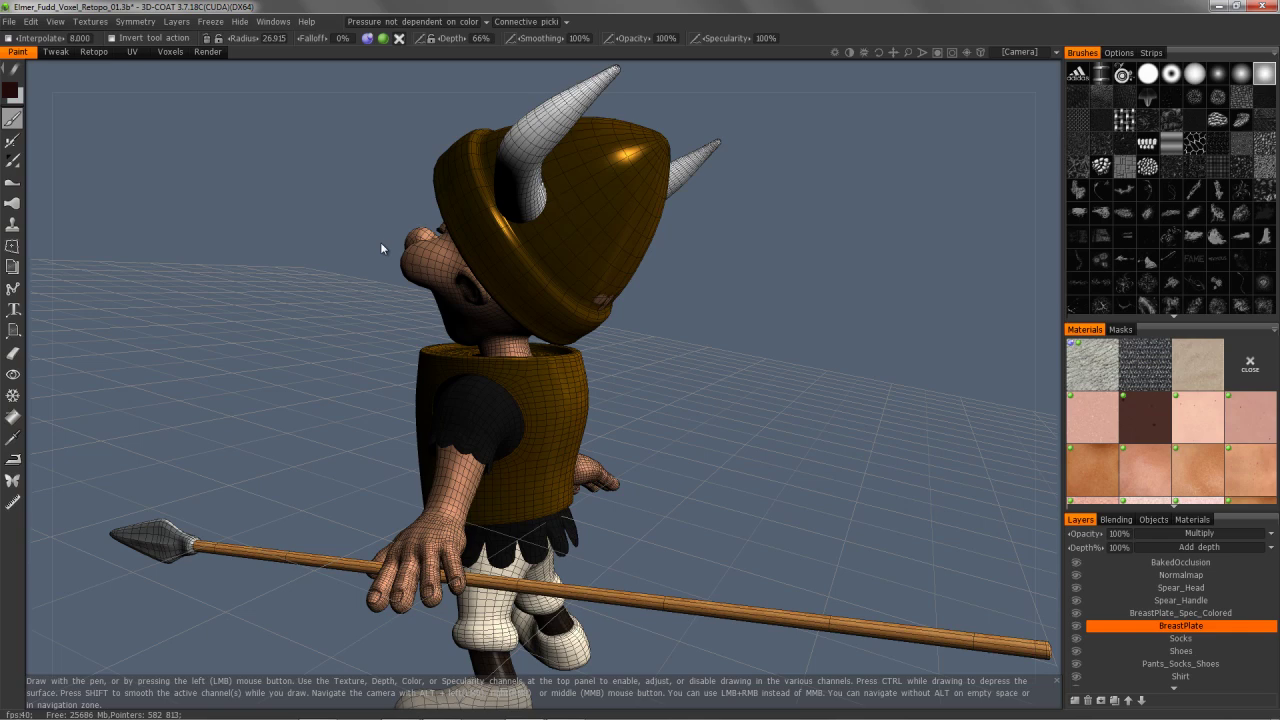
key(Up)
key(Right)
key(Right)
key(Right)
key(Right)
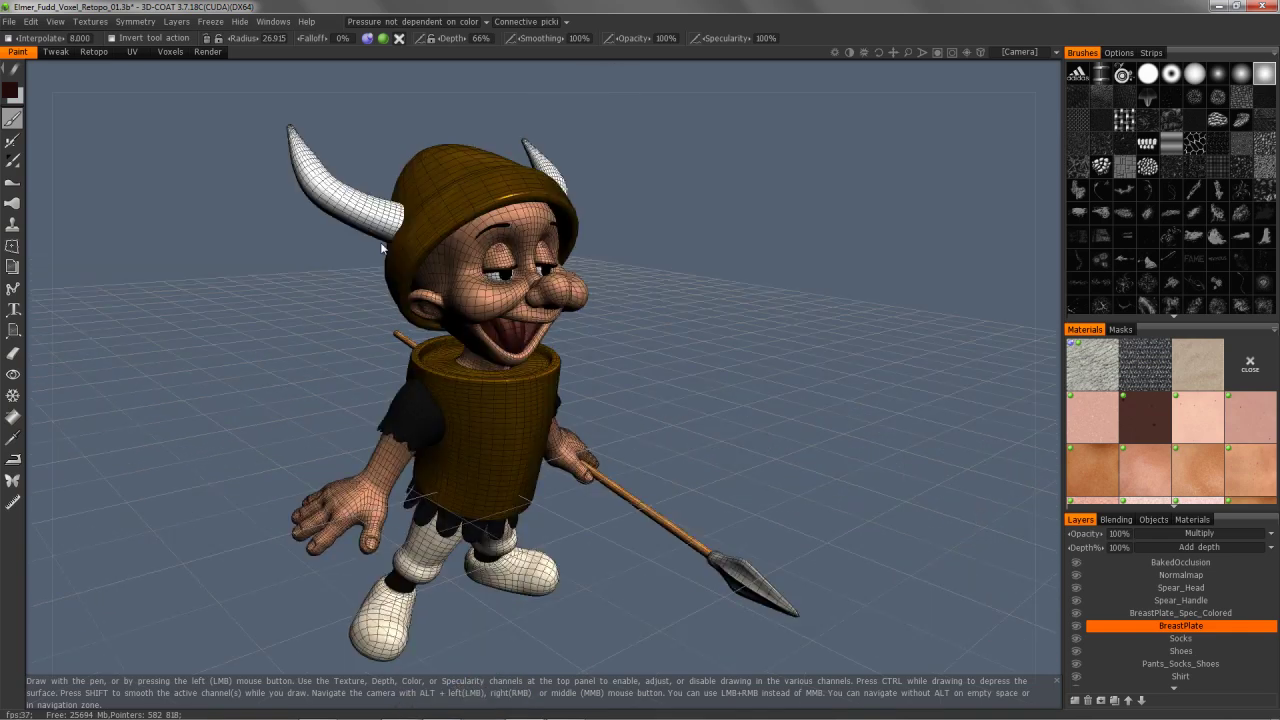
Orbit the view around points picked on the helmet and on the rear end of the spear handle.
click(1020, 52)
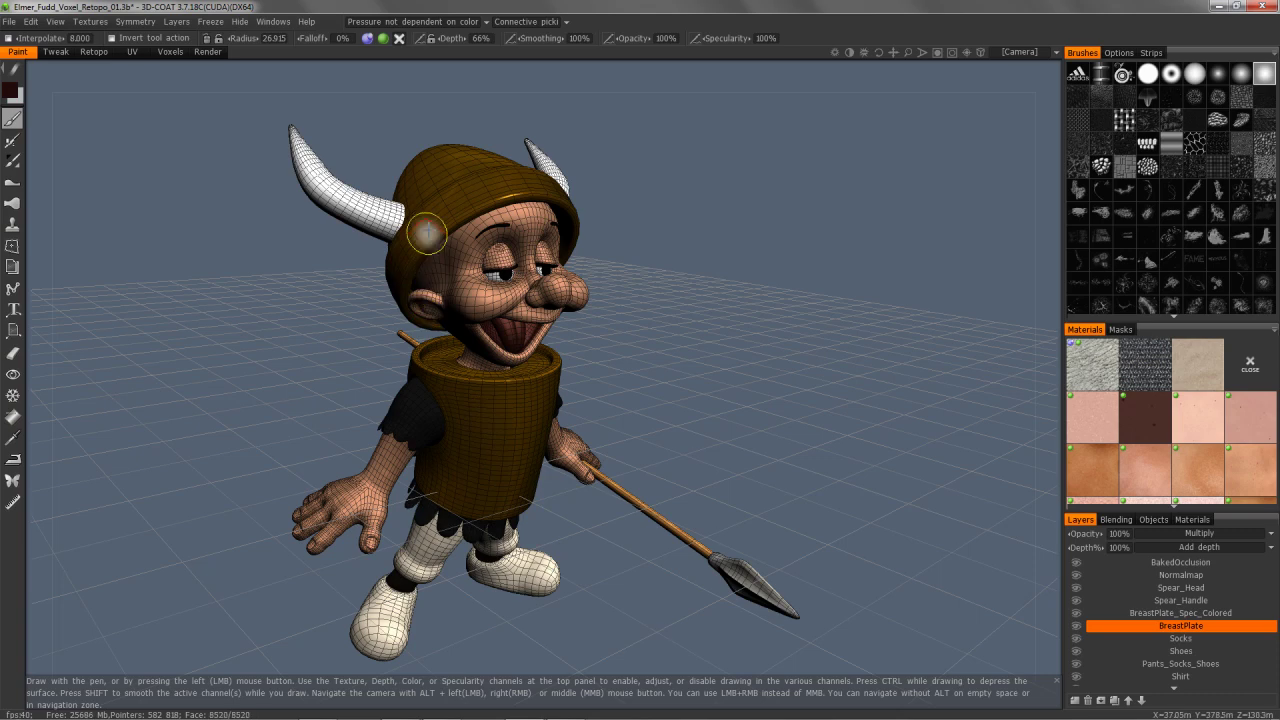
mouse_move(447, 190)
alt+mouse_down()
mouse_move(483, 195)
mouse_move(492, 176)
mouse_move(478, 157)
mouse_move(432, 262)
alt+mouse_up()
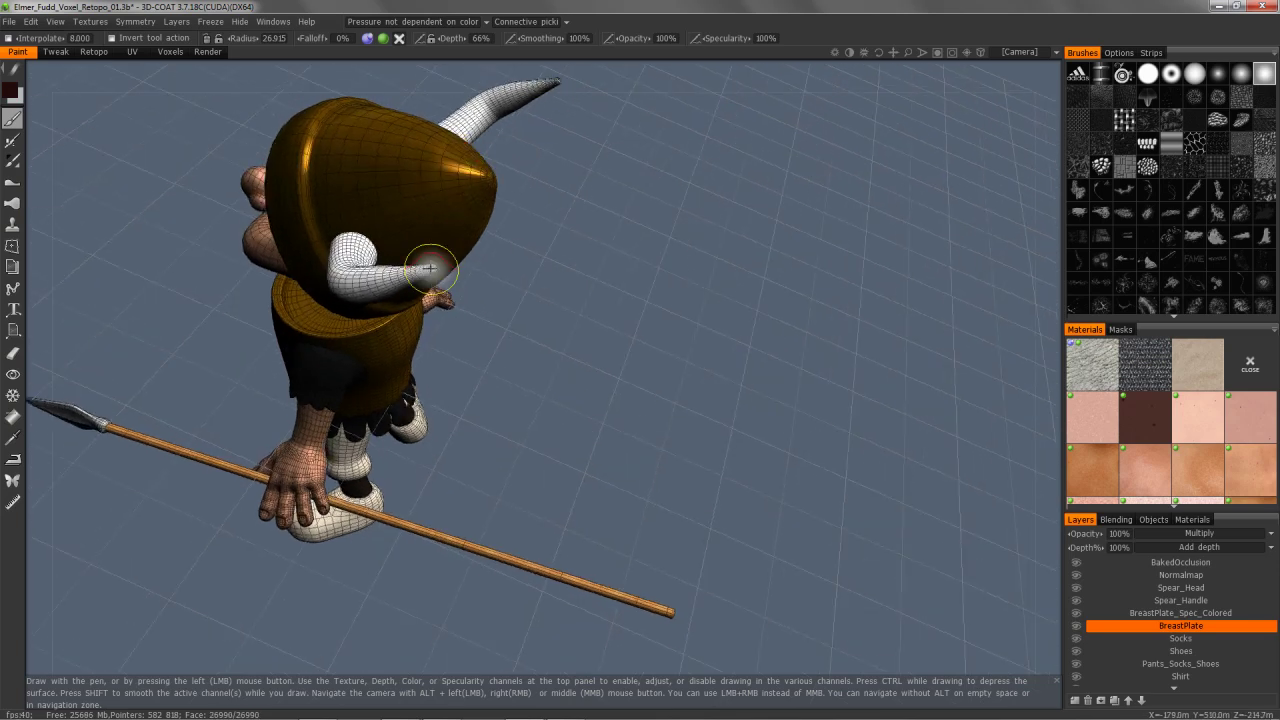
alt+drag(669, 605, 658, 593)
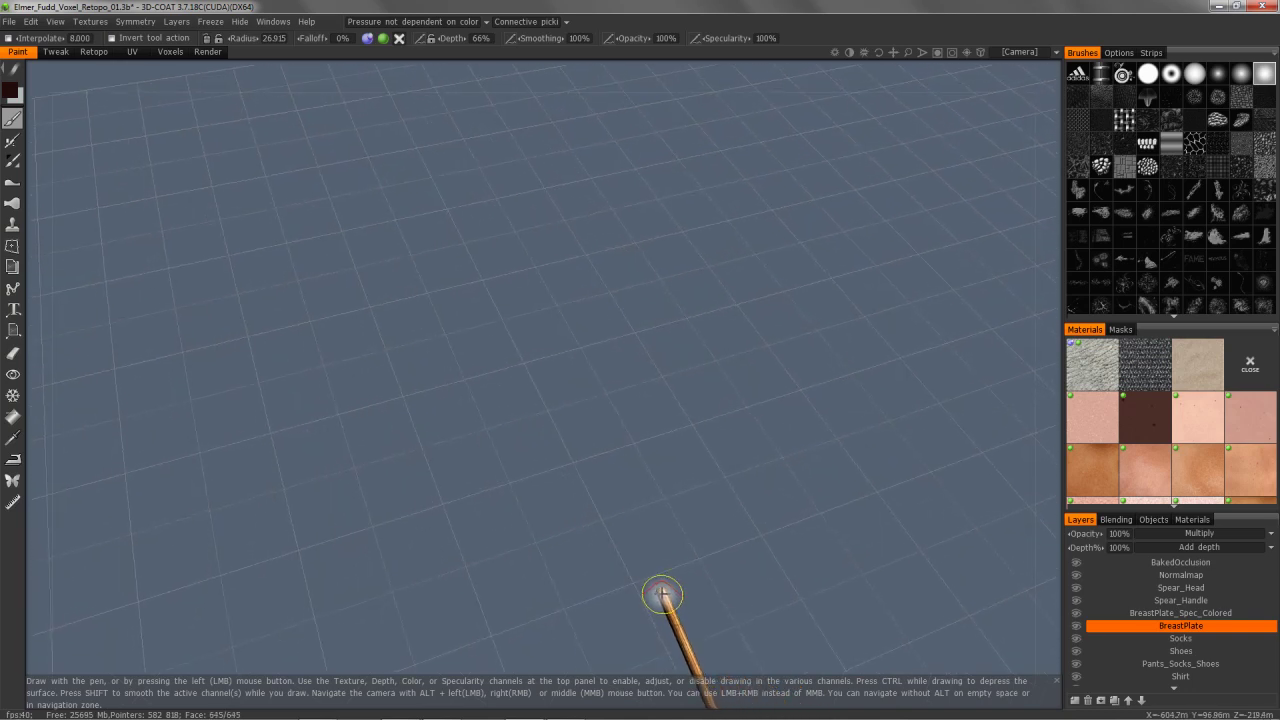
Switch the camera's rotation pivot from the world center to the object bound box and orbit around the whole character.
click(1022, 50)
click(979, 248)
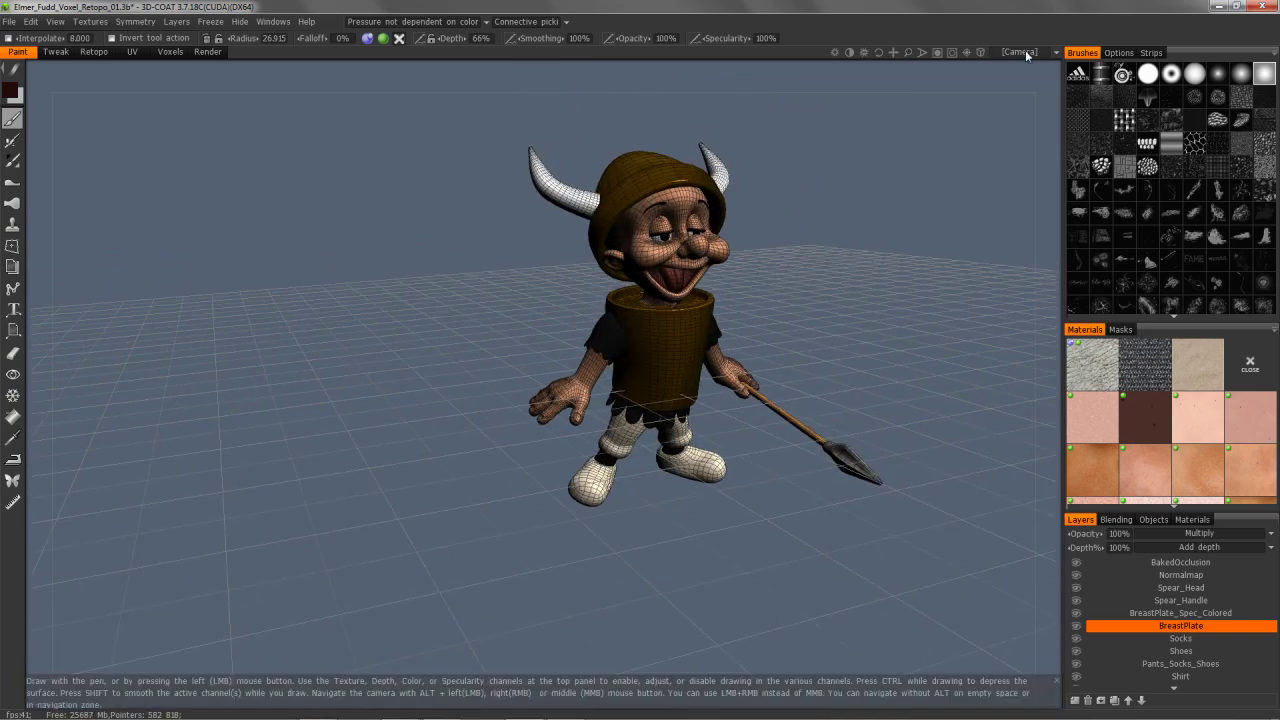
click(1022, 51)
click(967, 279)
click(1022, 52)
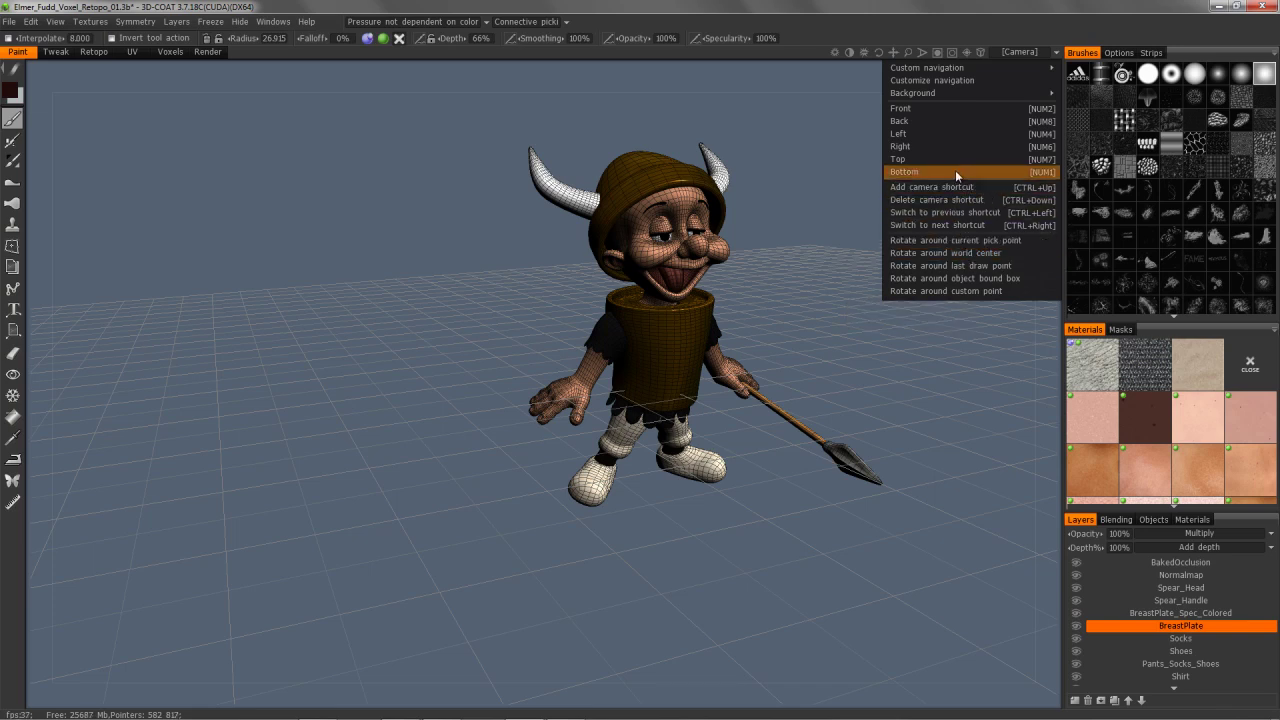
mouse_move(329, 316)
mouse_down()
mouse_move(369, 331)
mouse_move(390, 378)
mouse_up()
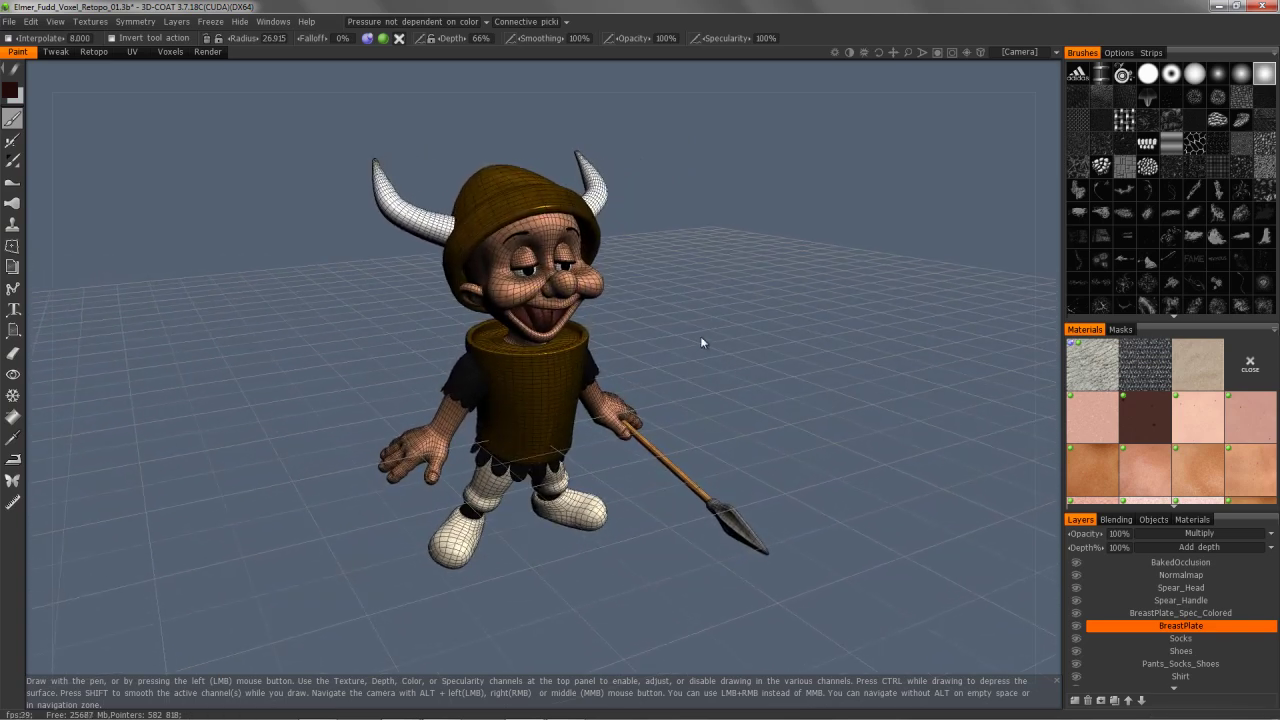
drag(740, 315, 372, 347)
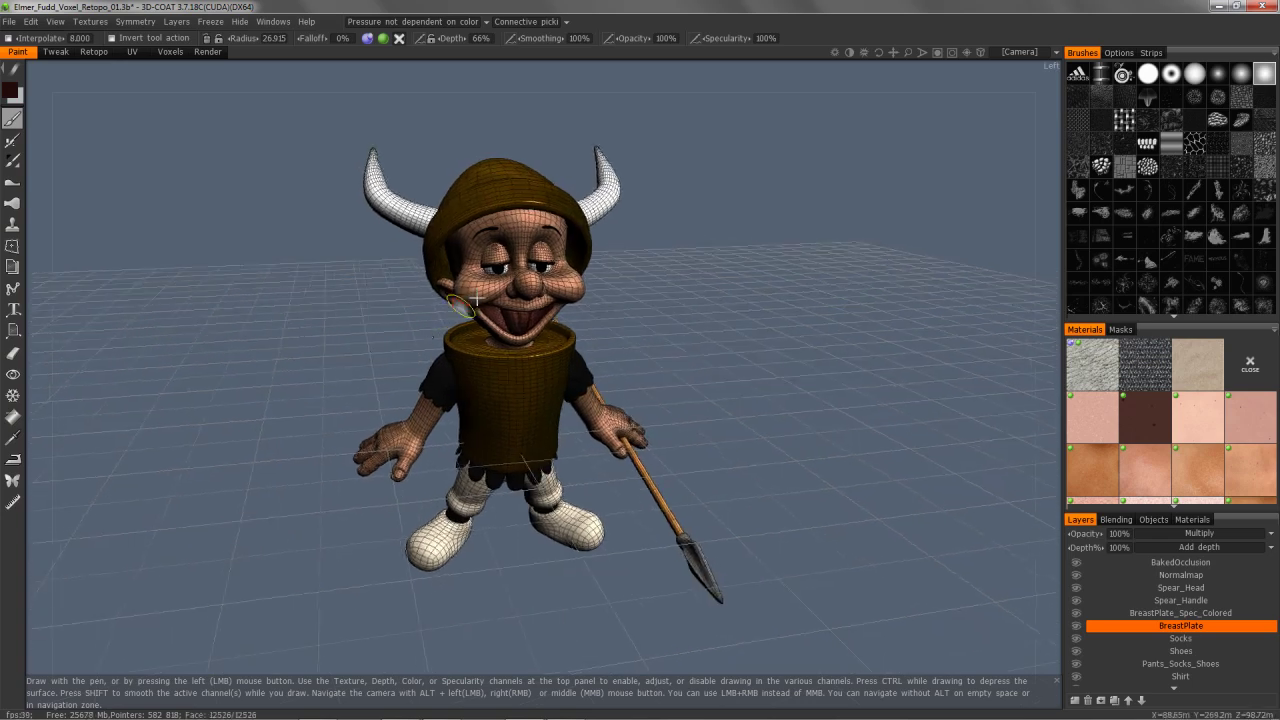
Apply the 3D-Coat custom navigation preset and orbit the character to a front view.
click(1018, 51)
mouse_move(961, 69)
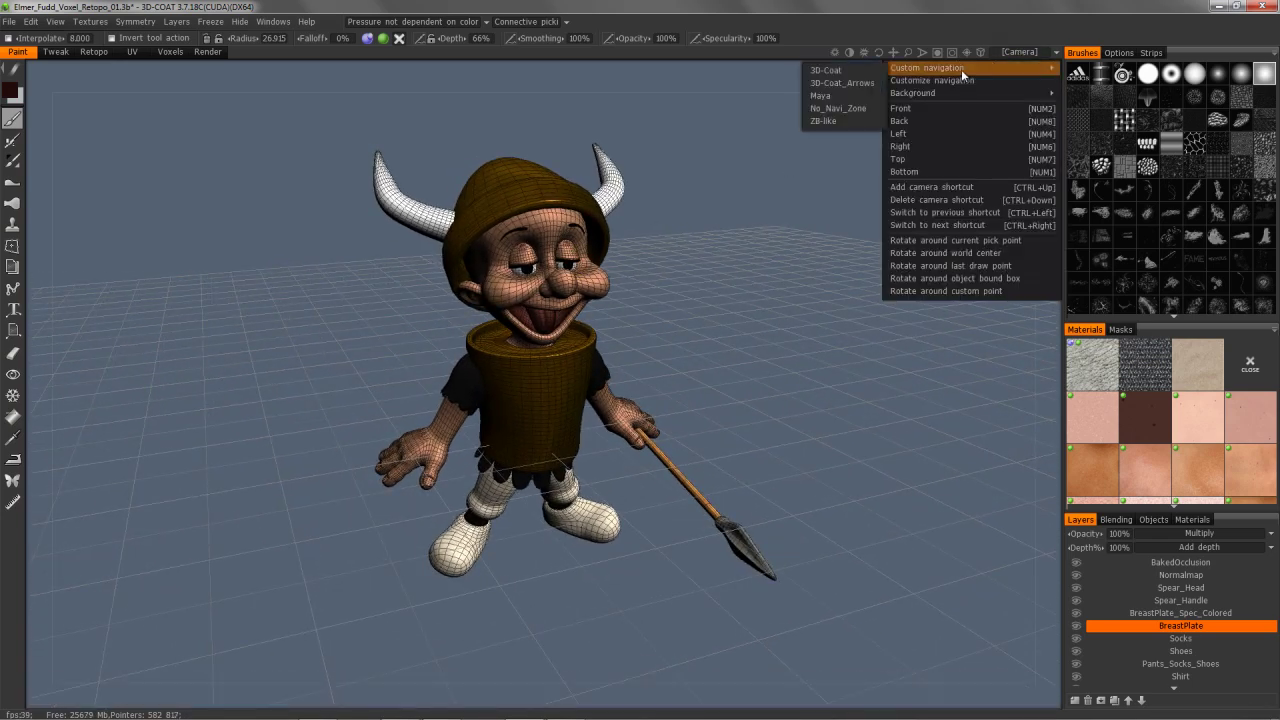
click(848, 74)
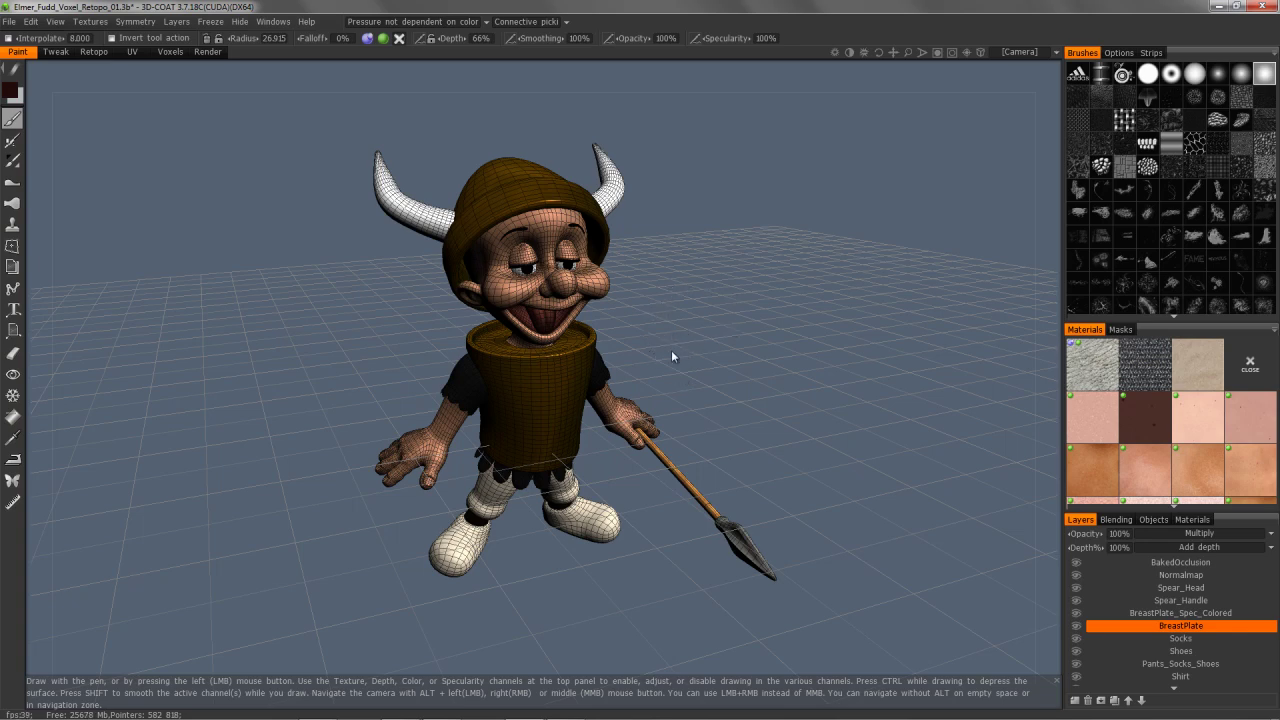
mouse_move(698, 350)
mouse_down()
mouse_move(634, 363)
mouse_move(378, 321)
mouse_move(731, 303)
mouse_move(694, 371)
mouse_move(680, 348)
mouse_move(657, 340)
mouse_move(644, 353)
mouse_move(664, 332)
mouse_move(795, 338)
mouse_move(784, 401)
mouse_move(612, 415)
mouse_move(646, 408)
mouse_move(726, 347)
mouse_move(591, 329)
mouse_move(509, 403)
mouse_move(657, 316)
mouse_move(775, 340)
mouse_move(587, 384)
mouse_move(692, 350)
mouse_up()
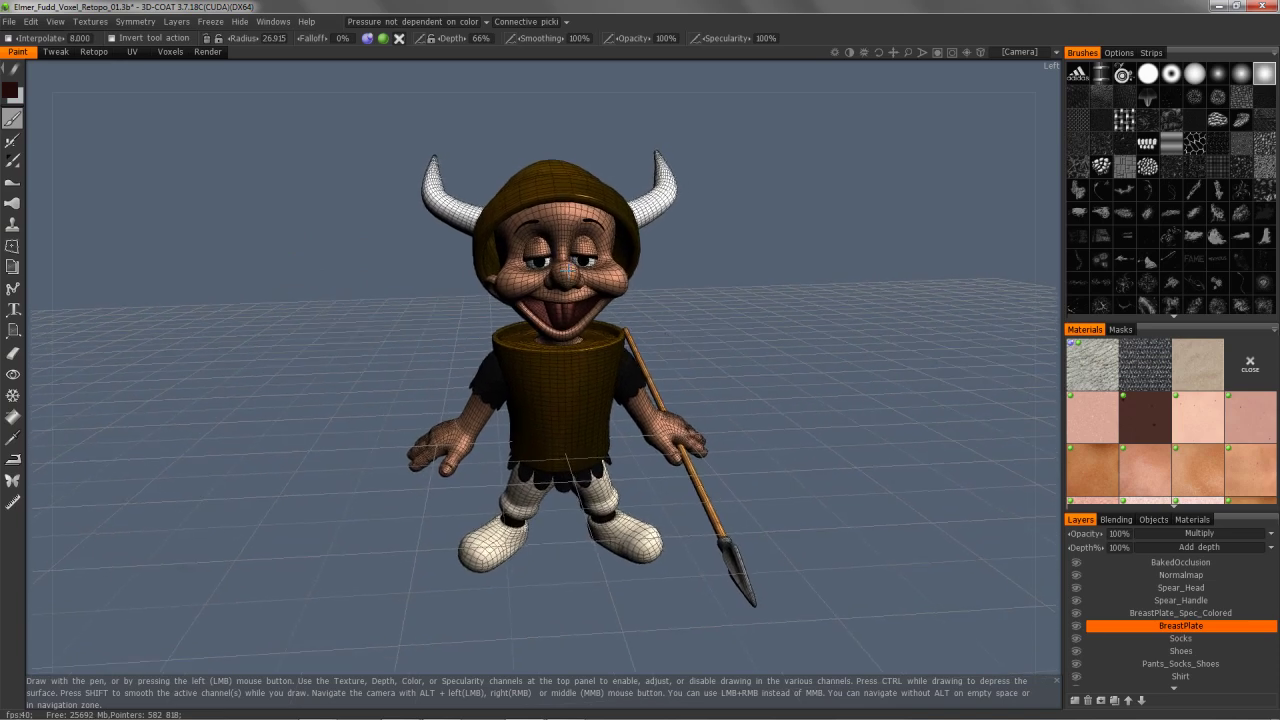
Visit the UV room, pan the layout in the UV preview slightly, and return to the Paint room.
click(131, 52)
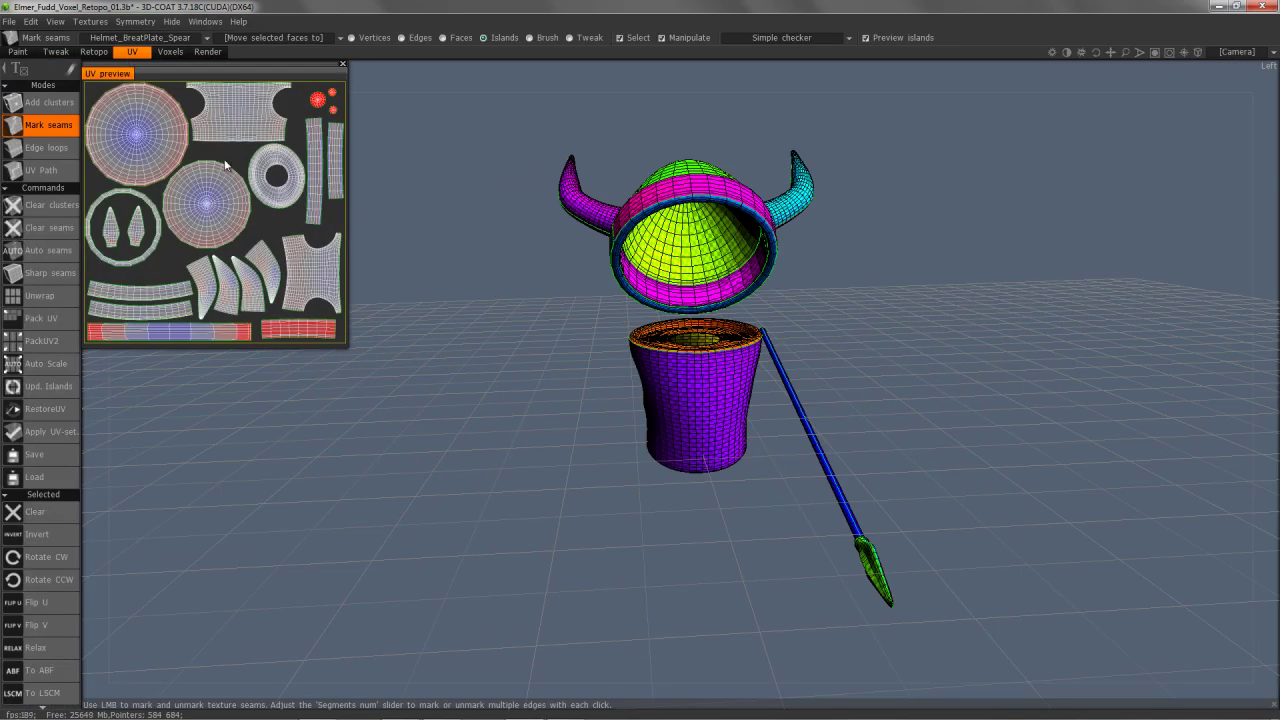
mouse_move(231, 153)
middle_down()
mouse_move(251, 158)
mouse_move(214, 191)
mouse_move(189, 153)
mouse_move(221, 170)
mouse_move(234, 150)
middle_up()
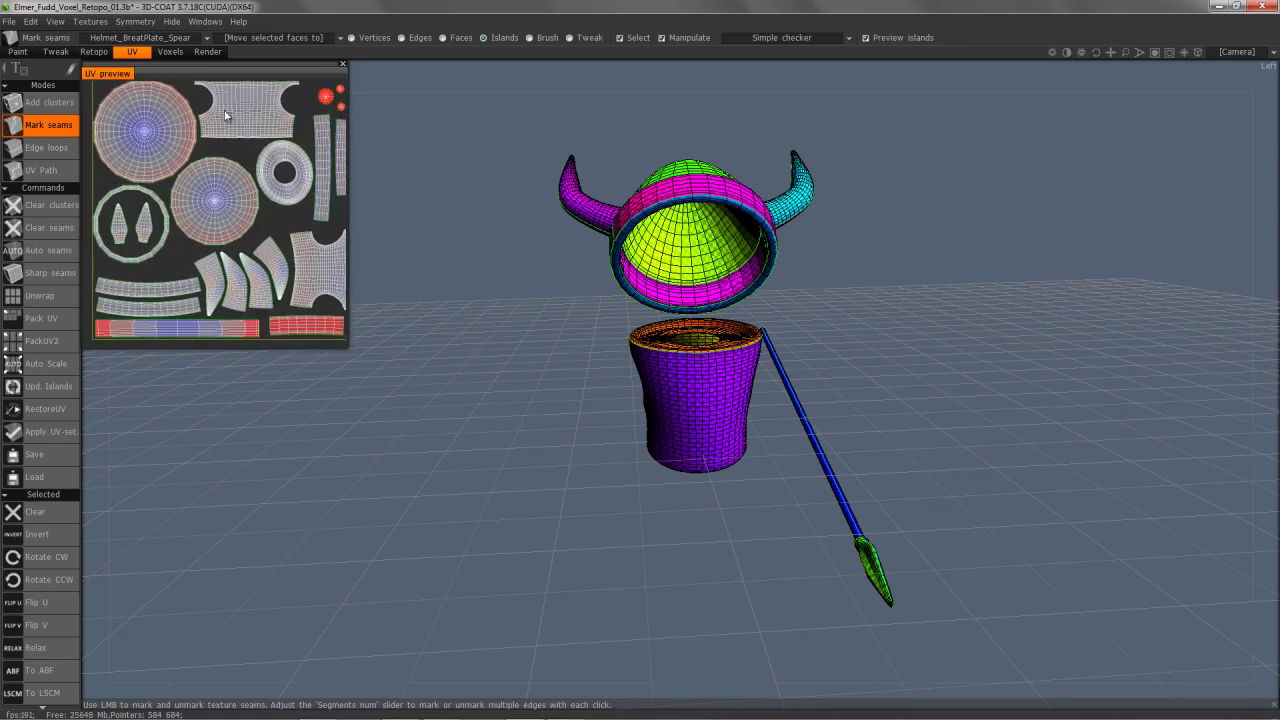
click(18, 52)
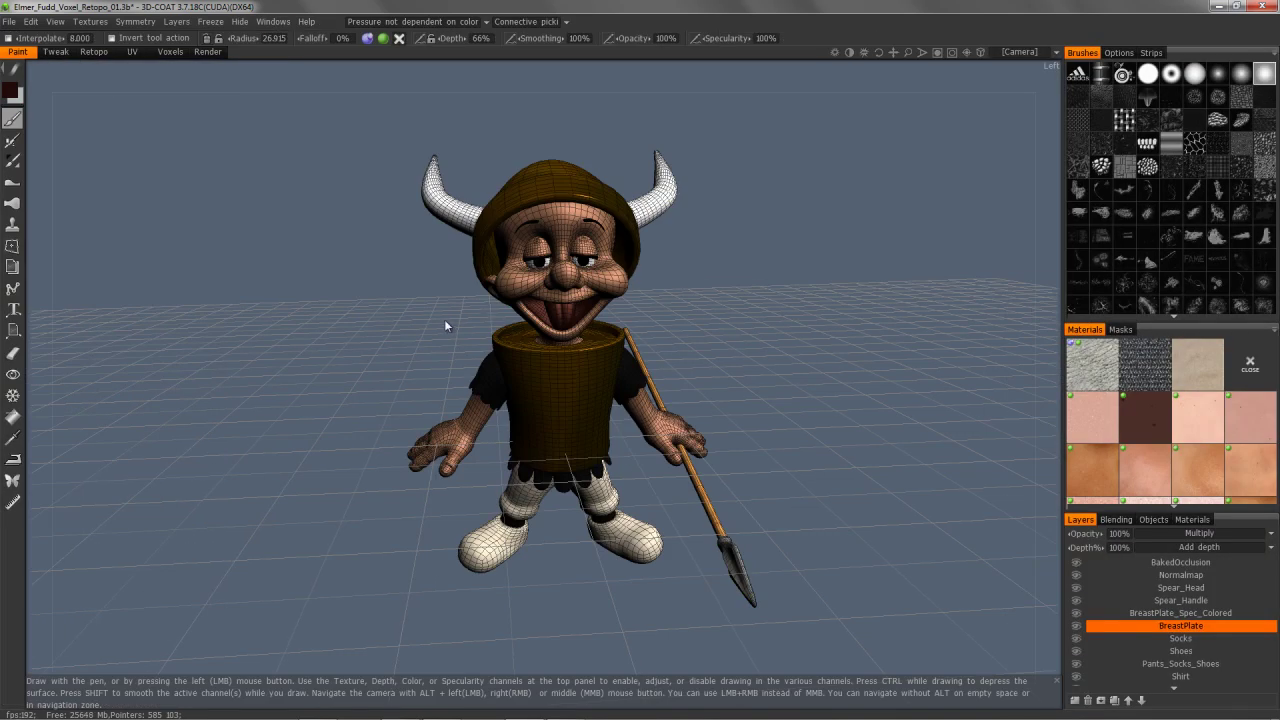
Zoom in and out on the character and pan the view slightly to try the 3D-Coat navigation.
right_drag(674, 329, 739, 339)
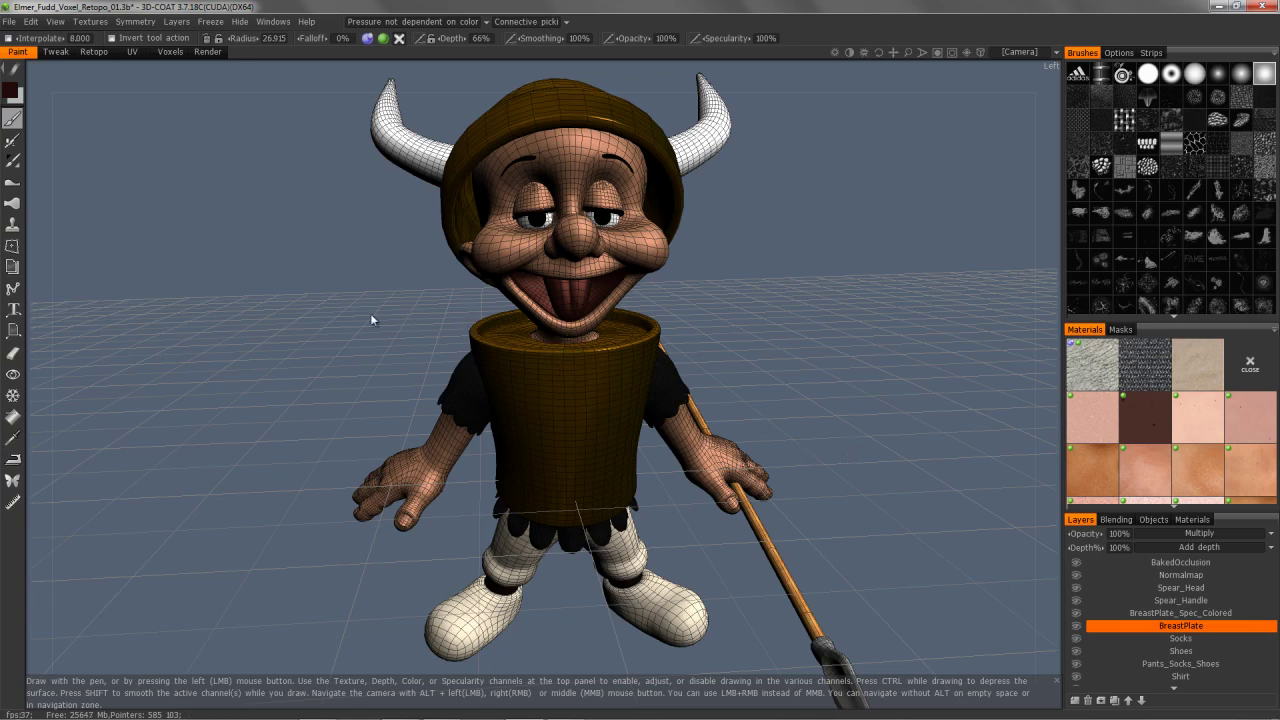
right_drag(406, 334, 348, 289)
scroll(345, 296, down, 1)
scroll(340, 300, up, 3)
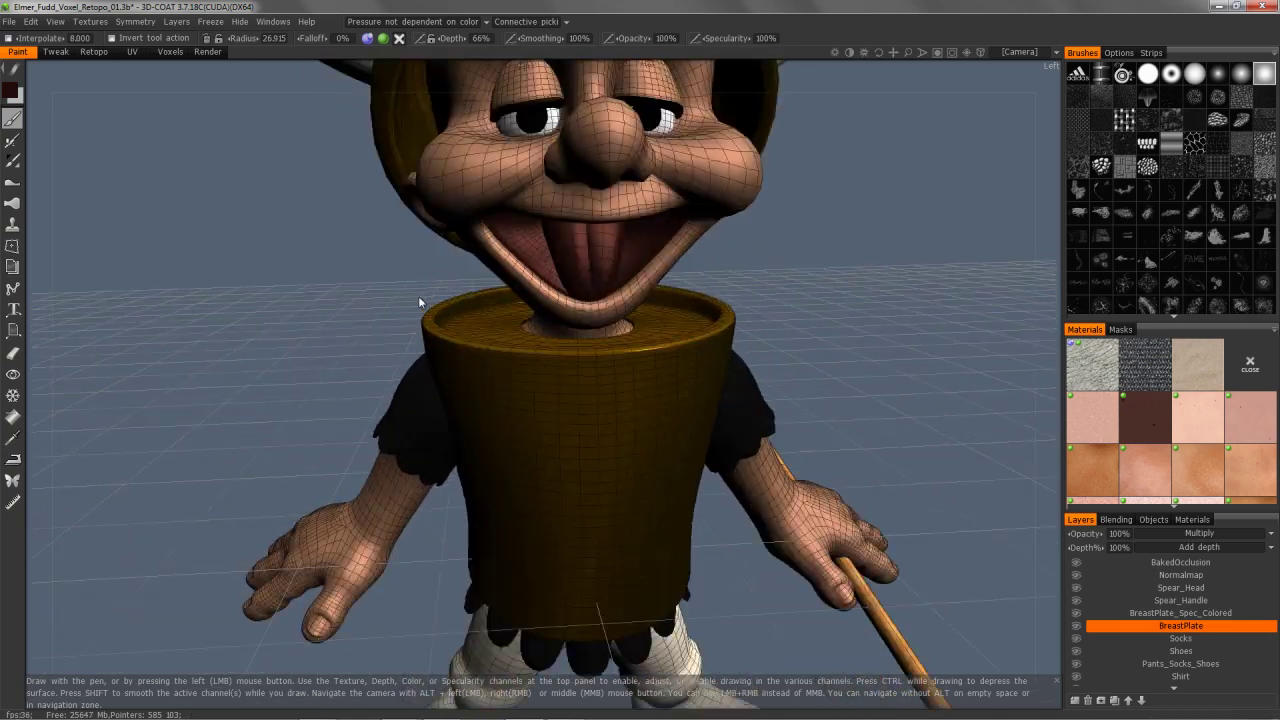
scroll(418, 298, down, 3)
scroll(360, 298, up, 1)
scroll(366, 294, up, 1)
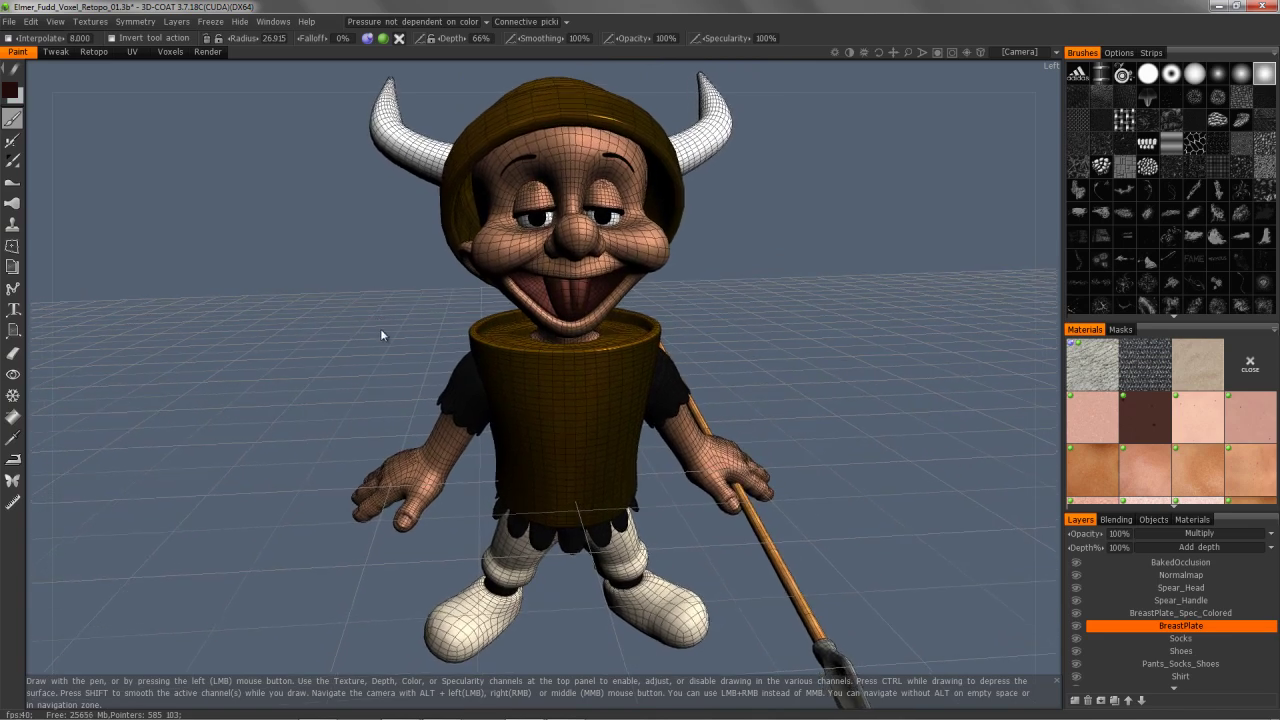
mouse_move(389, 332)
middle_down()
mouse_move(369, 341)
mouse_move(382, 318)
middle_up()
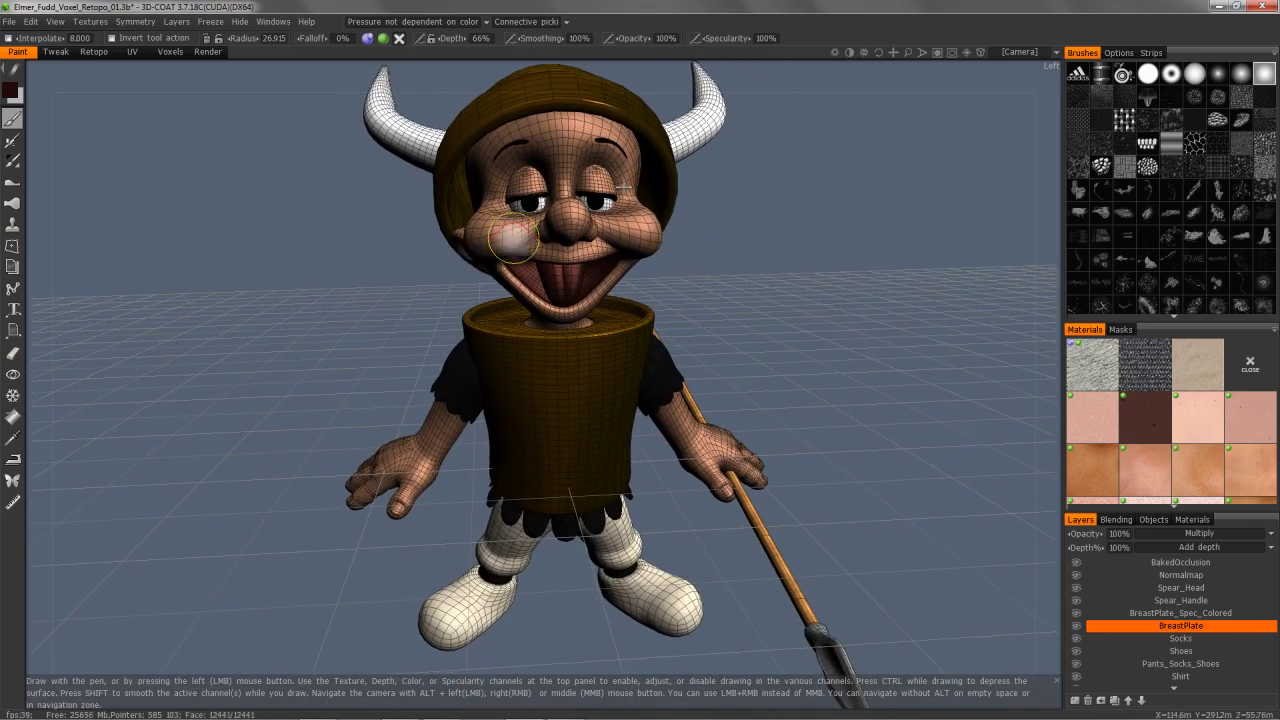
Apply the Maya custom navigation preset and orbit and zoom the character in a front three-quarter view.
click(1015, 52)
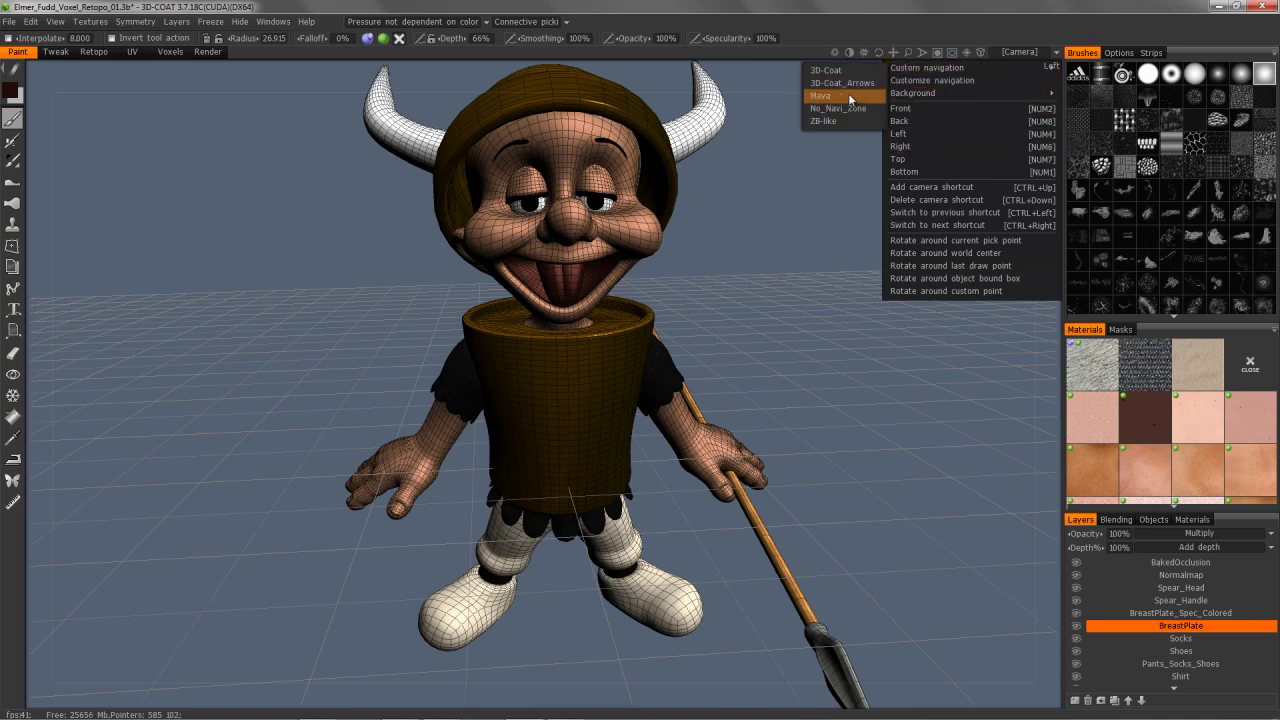
click(850, 99)
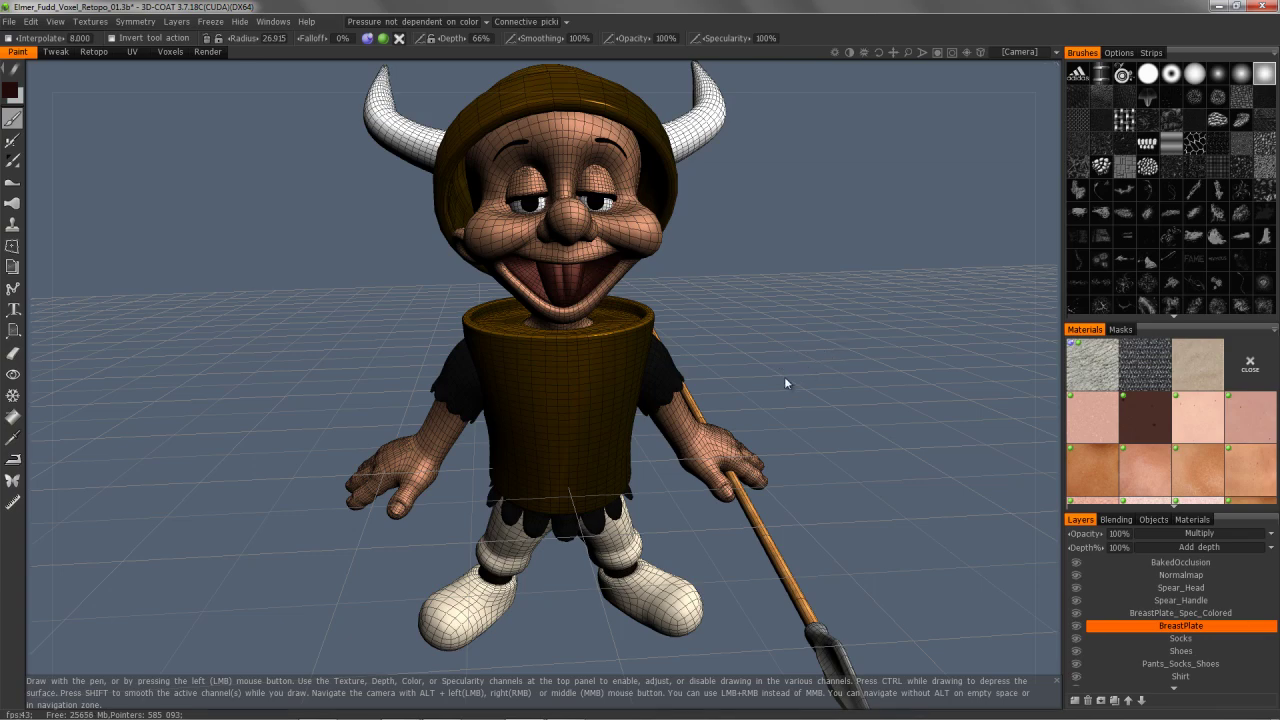
drag(810, 345, 884, 357)
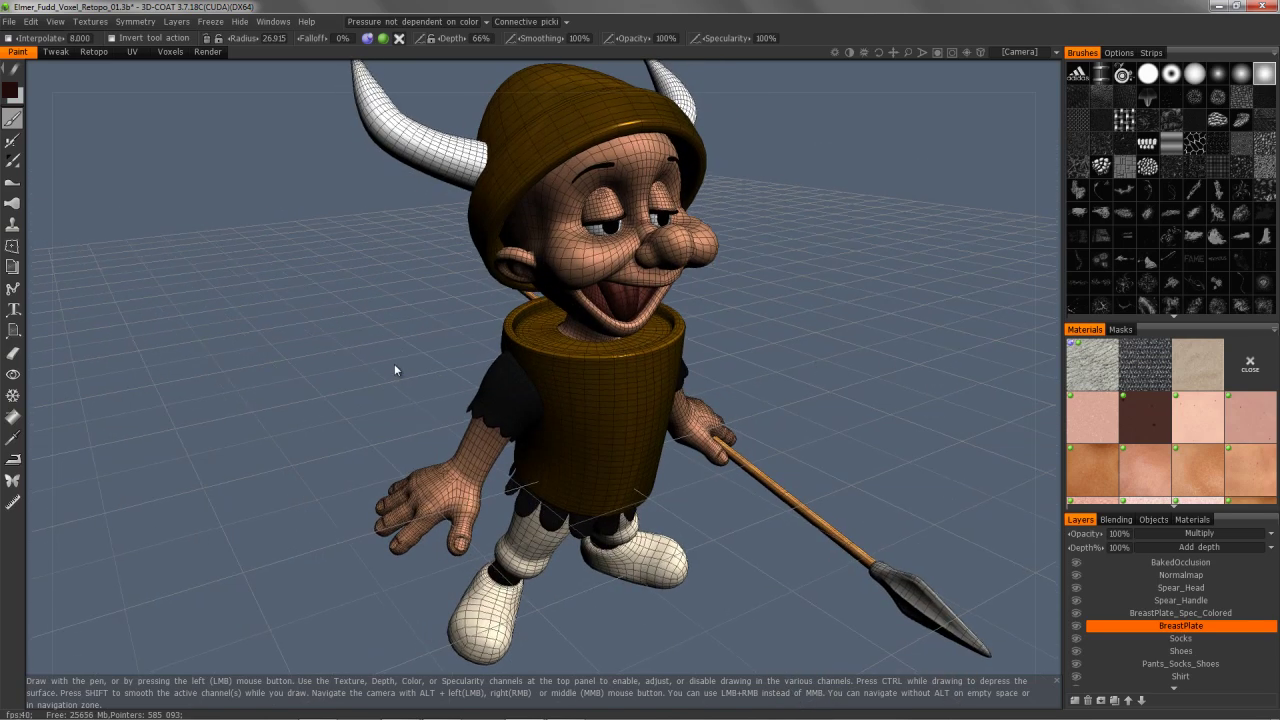
drag(435, 338, 735, 366)
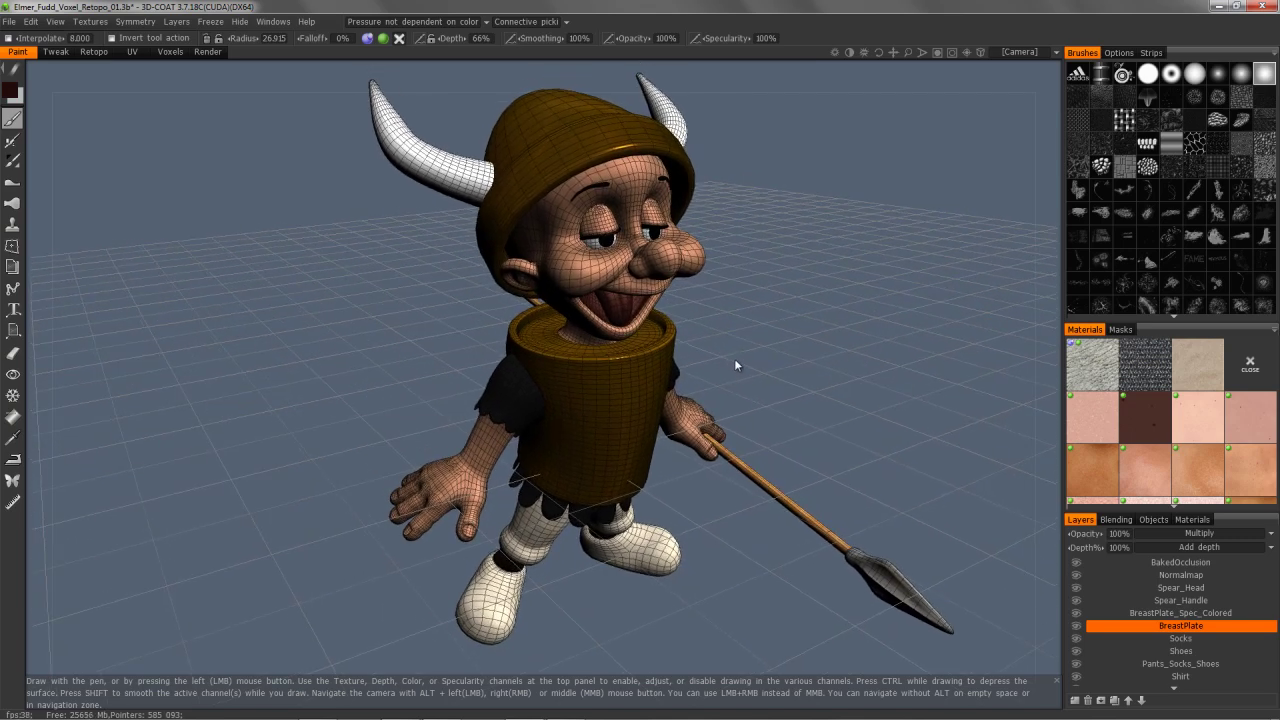
right_drag(721, 349, 674, 325)
Look over the background options and apply the No_Navi_Zone custom navigation preset.
click(1019, 52)
mouse_move(940, 98)
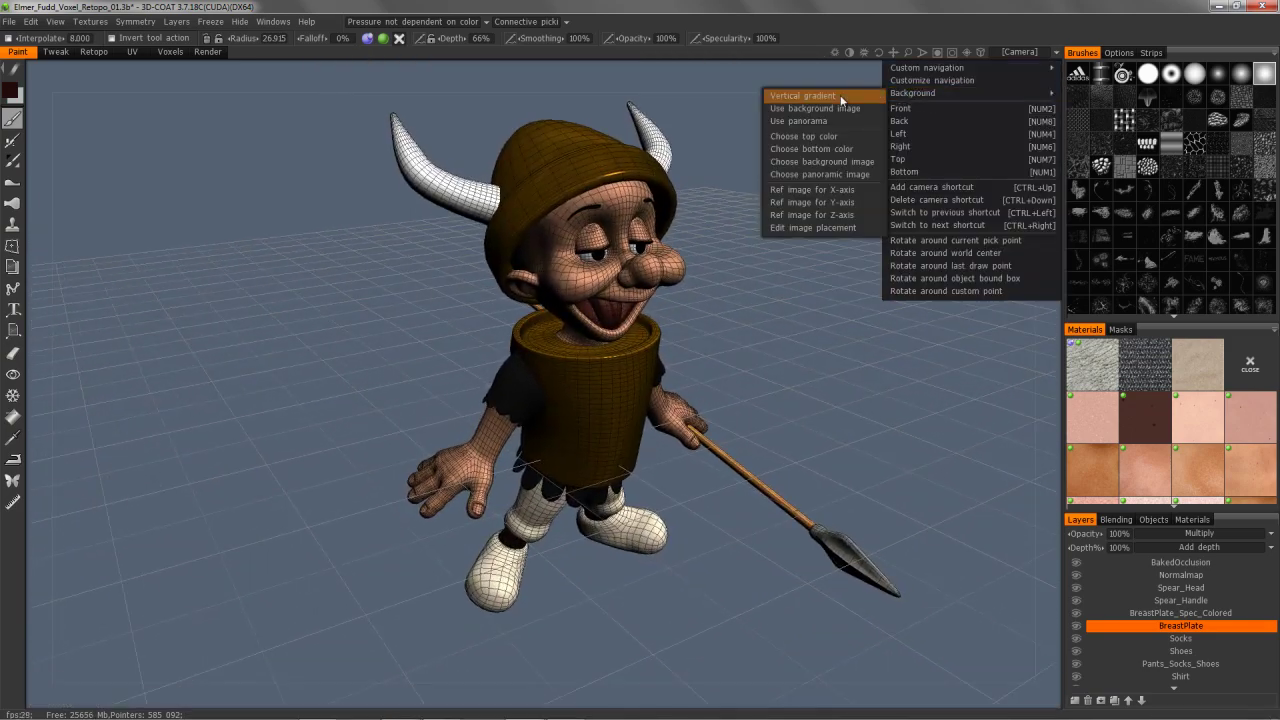
mouse_move(925, 67)
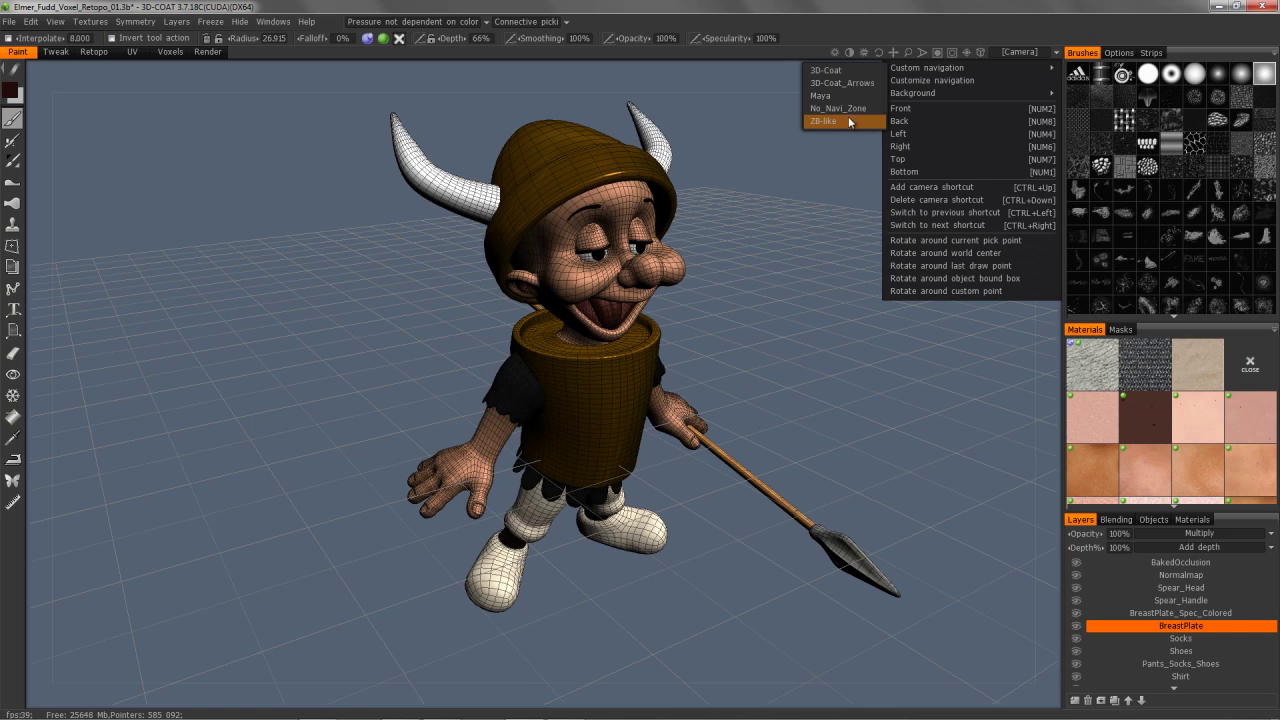
click(844, 112)
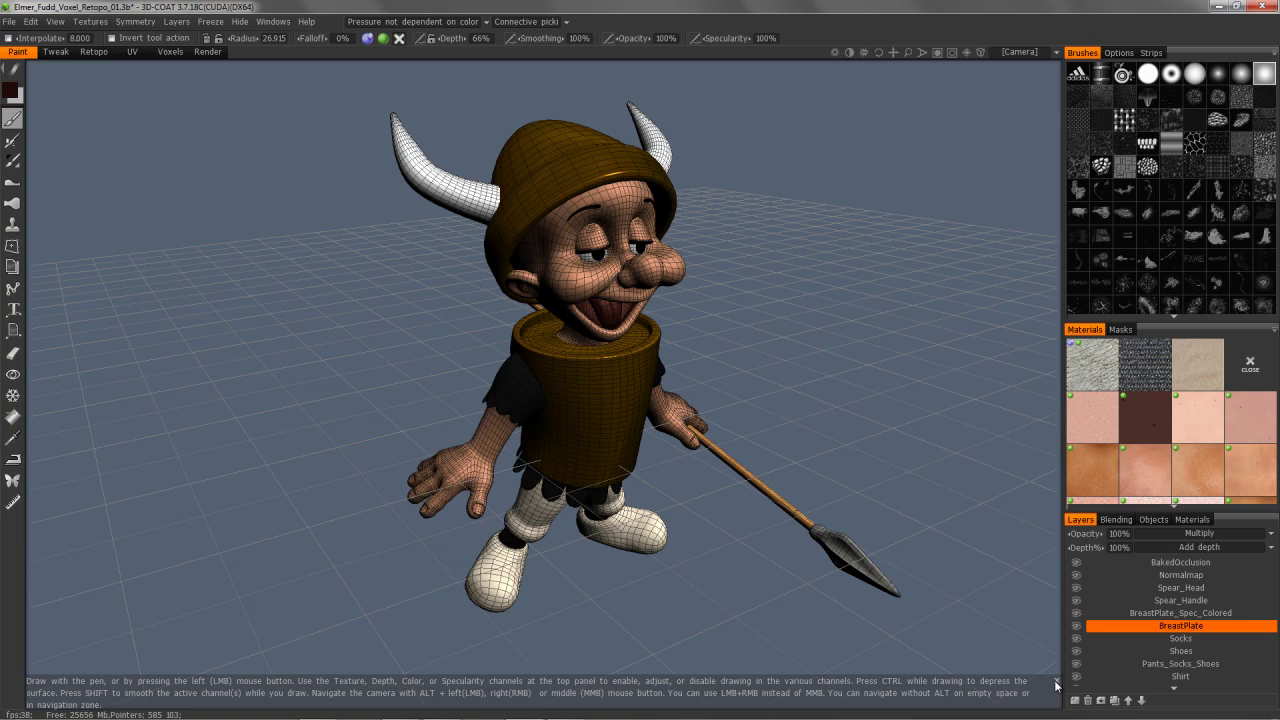
Turn off the viewport's large tool hints and orbit the character slightly in the three-quarter view.
click(1057, 683)
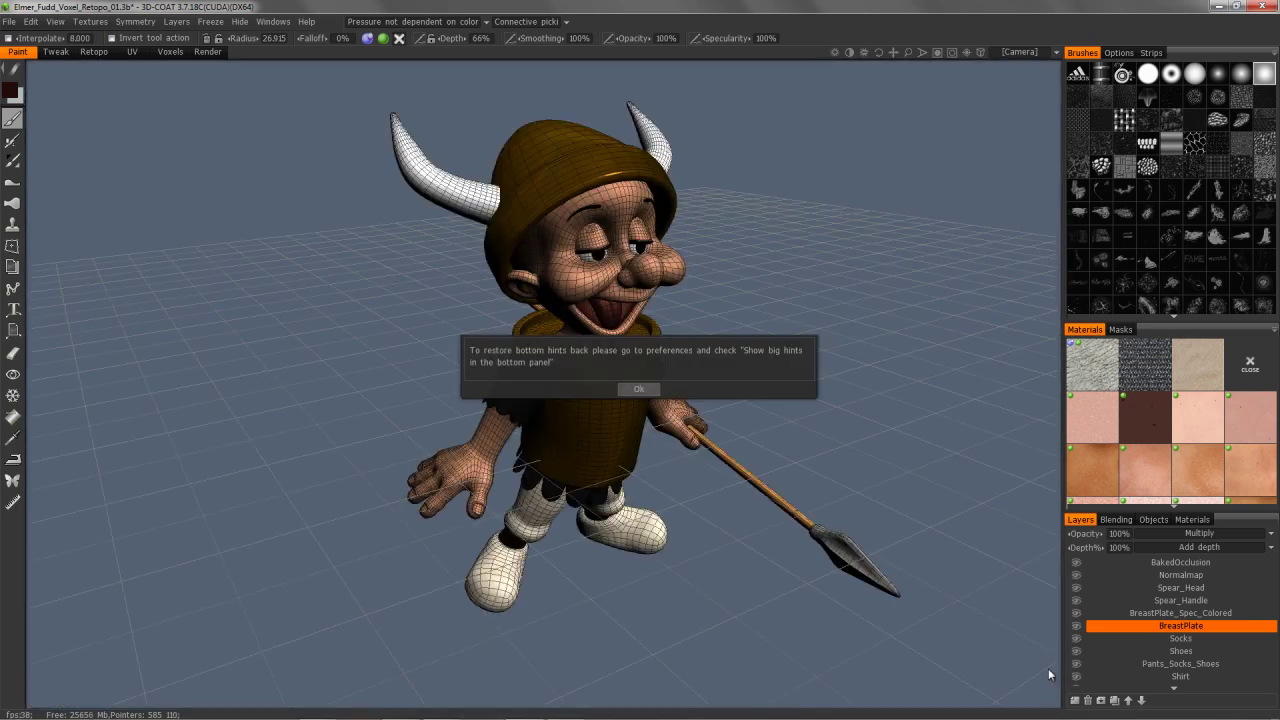
click(655, 390)
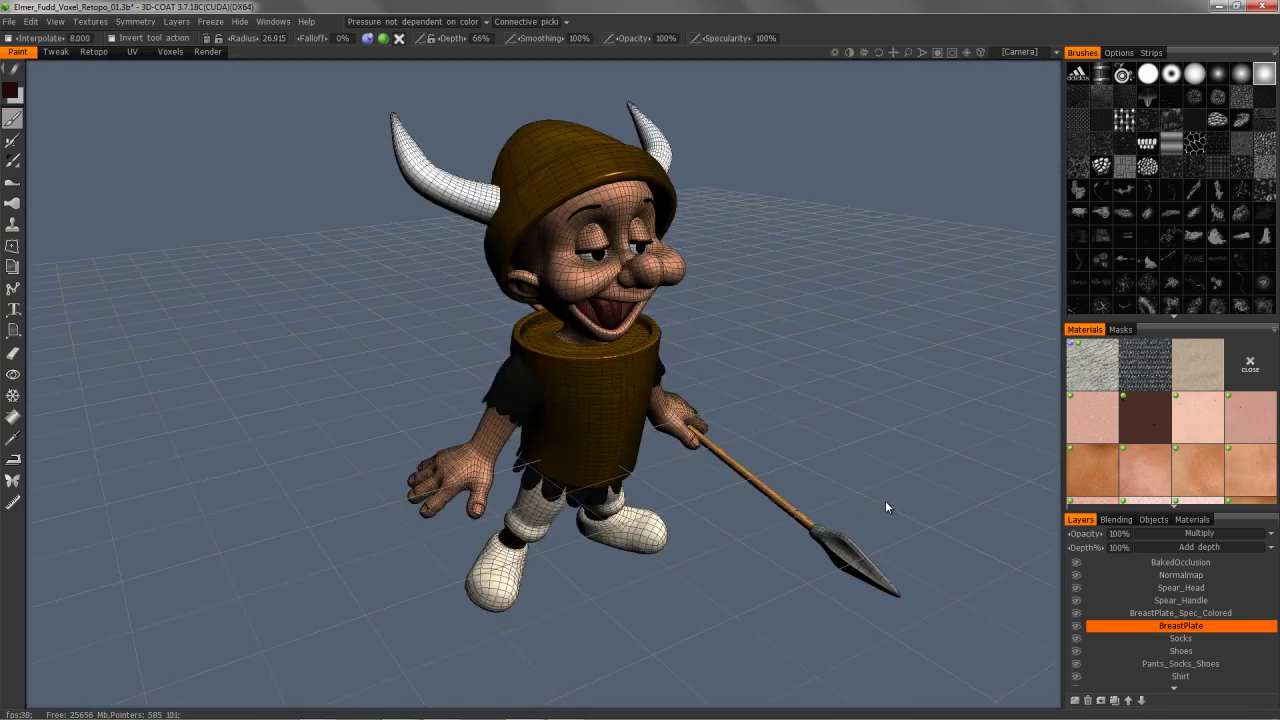
mouse_move(402, 329)
mouse_down()
mouse_move(434, 332)
mouse_move(380, 340)
mouse_move(405, 342)
mouse_up()
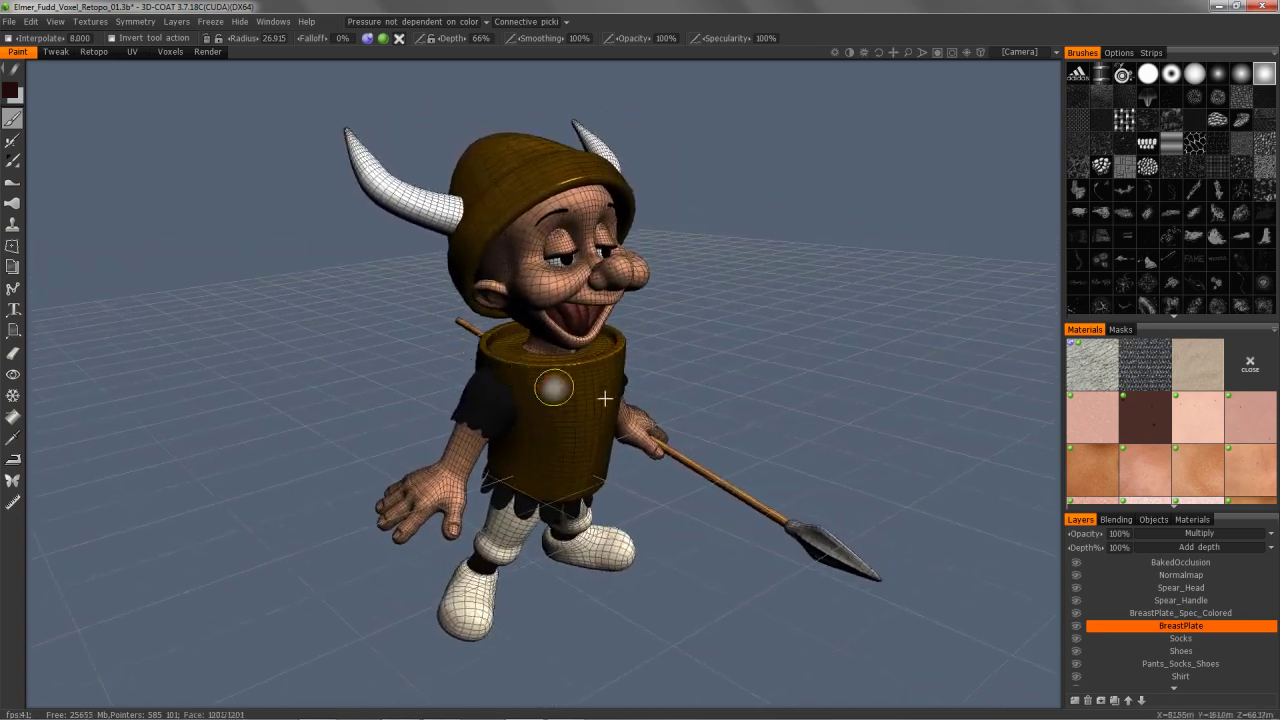
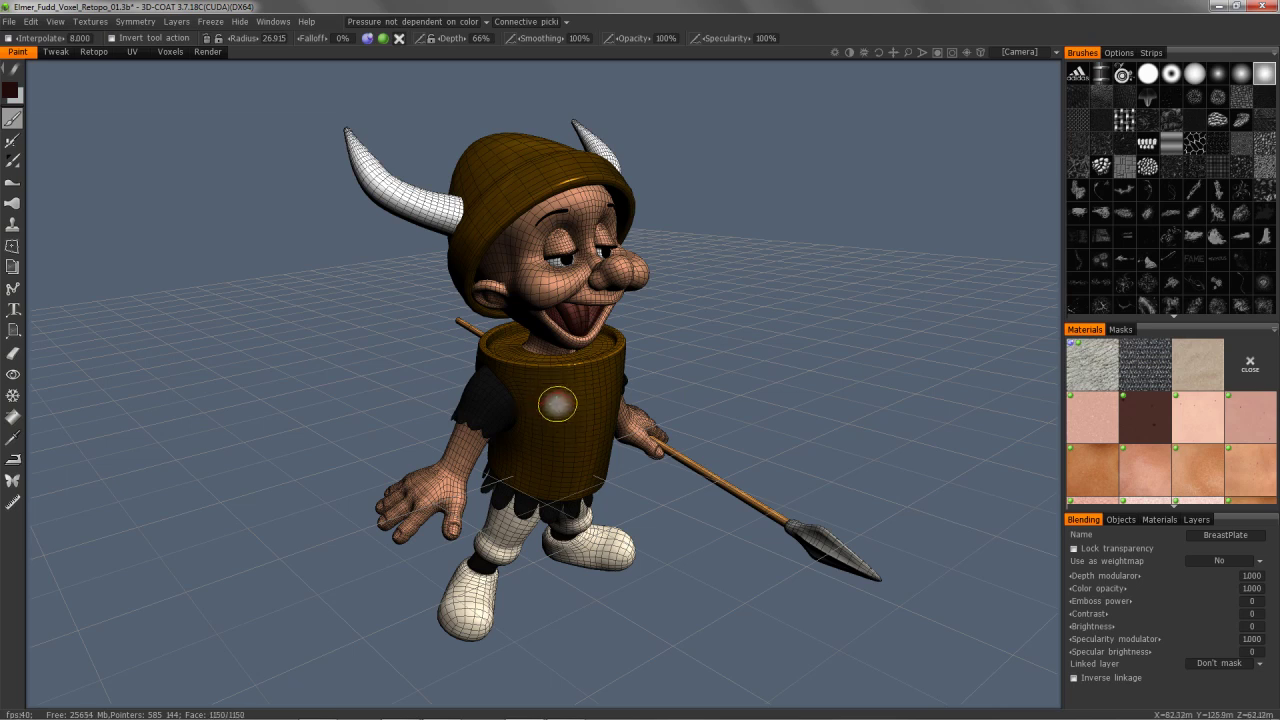
Adjust the paint brush over the breastplate to a radius of 39.876 and a depth of 56%.
mouse_move(550, 398)
right_down()
mouse_move(575, 395)
mouse_move(542, 398)
mouse_move(567, 400)
mouse_move(550, 402)
mouse_move(548, 372)
right_up()
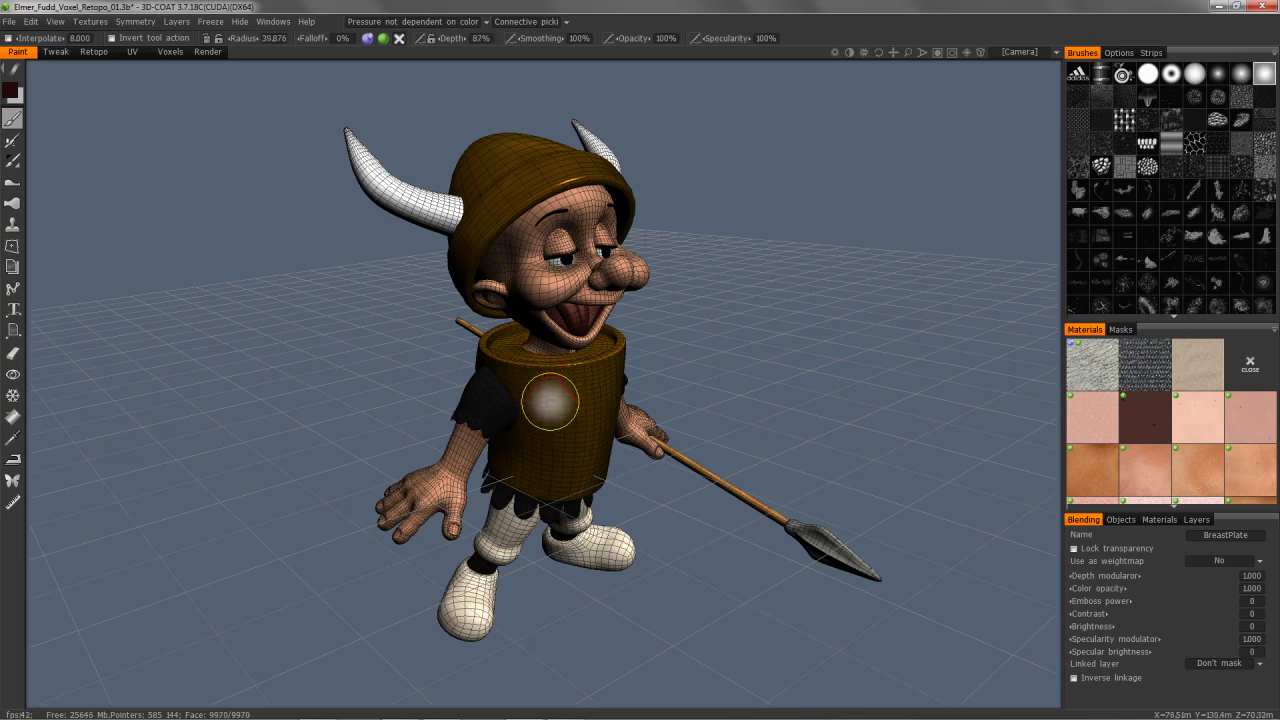
mouse_move(548, 419)
right_down()
mouse_move(555, 372)
mouse_move(552, 436)
mouse_move(554, 368)
right_up()
right_drag(552, 410, 552, 404)
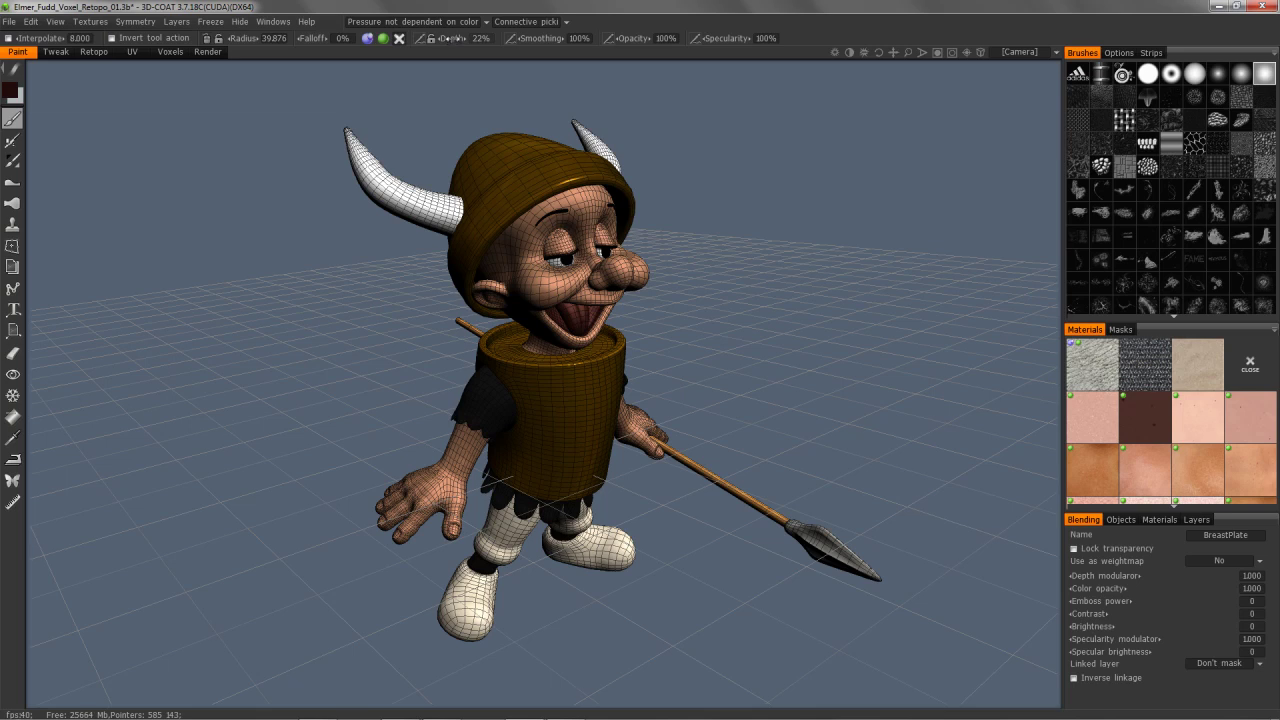
drag(453, 38, 456, 38)
mouse_move(562, 405)
right_down()
mouse_move(543, 405)
mouse_move(554, 403)
right_up()
Visit the Tweak, Retopo, UV and Voxels rooms in turn and return to the Paint room.
click(58, 53)
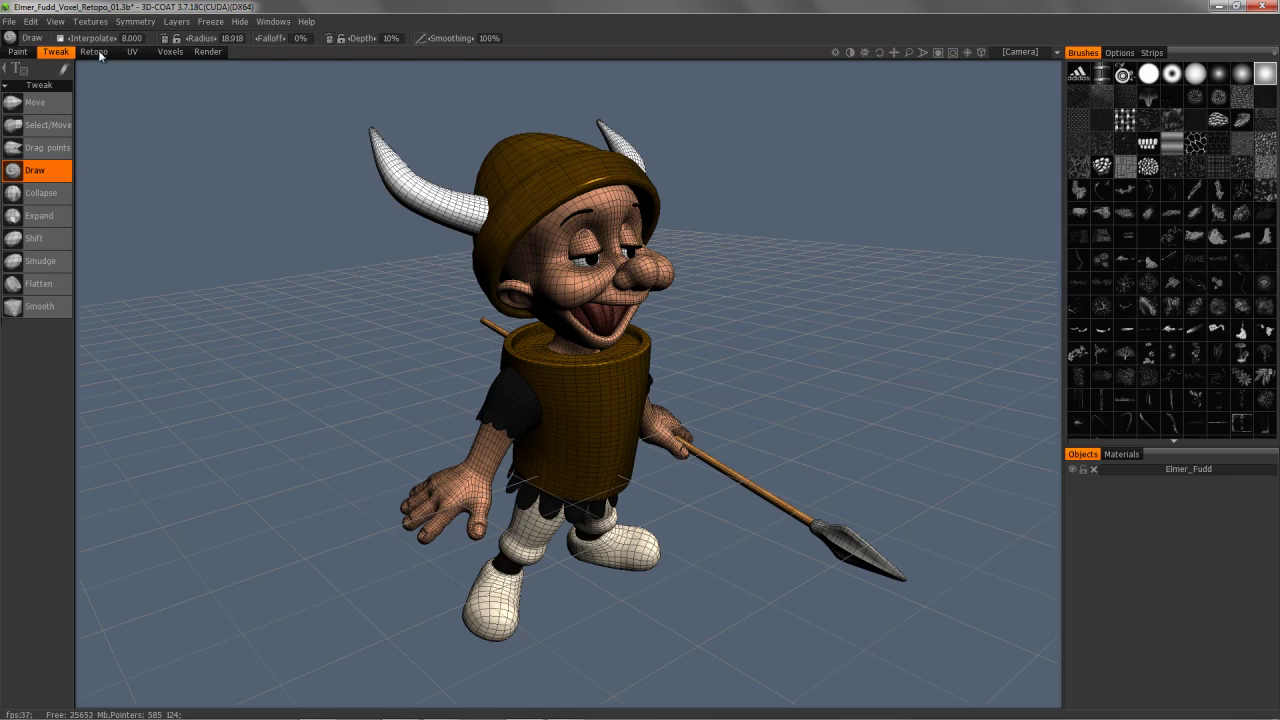
click(96, 52)
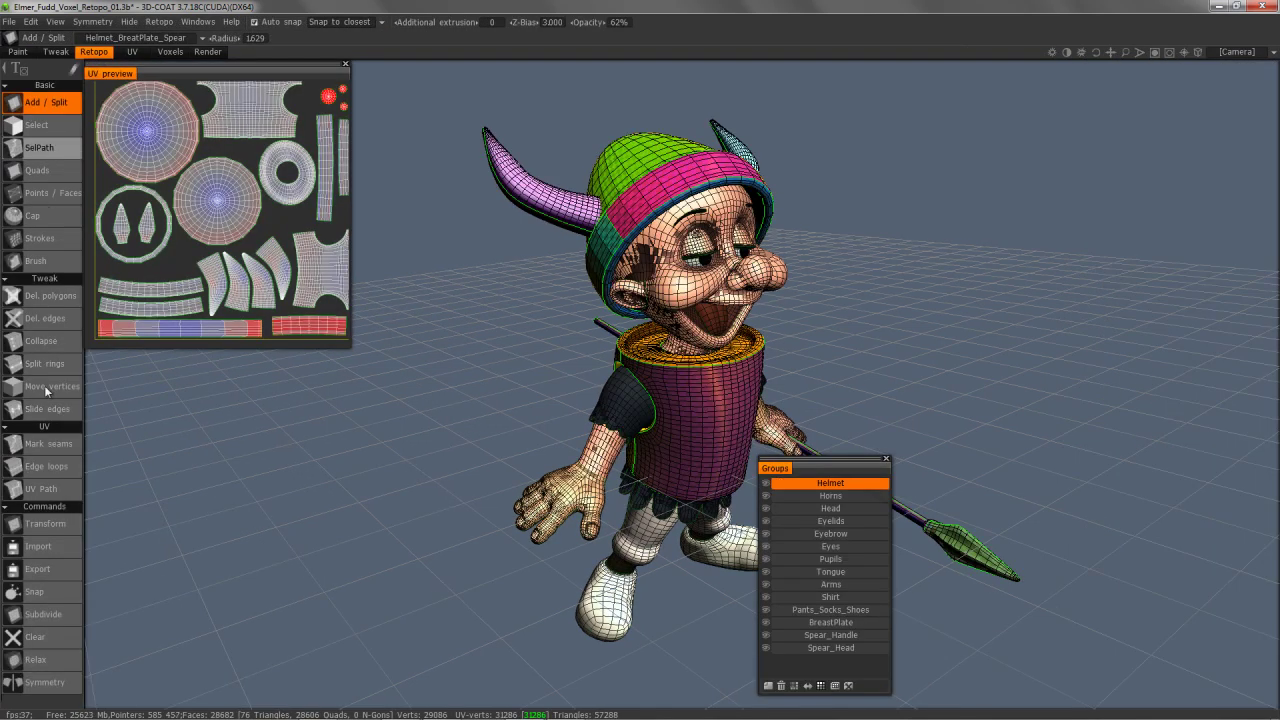
click(133, 51)
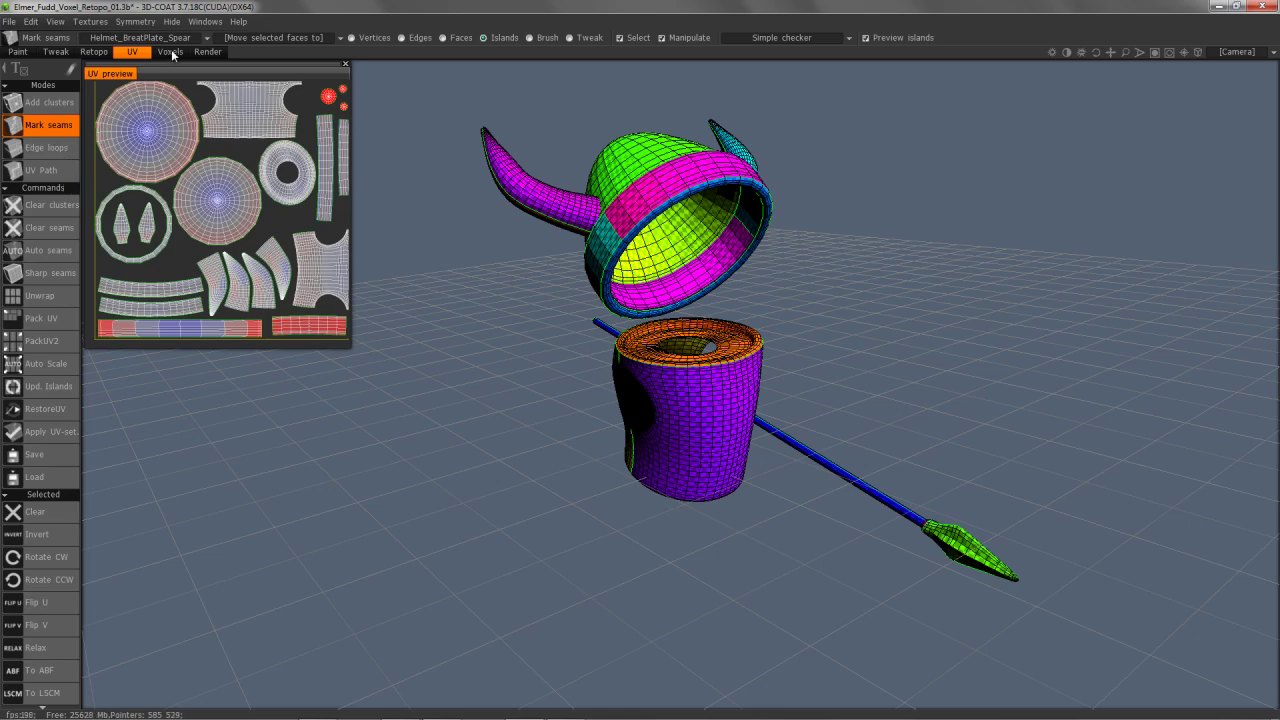
click(172, 52)
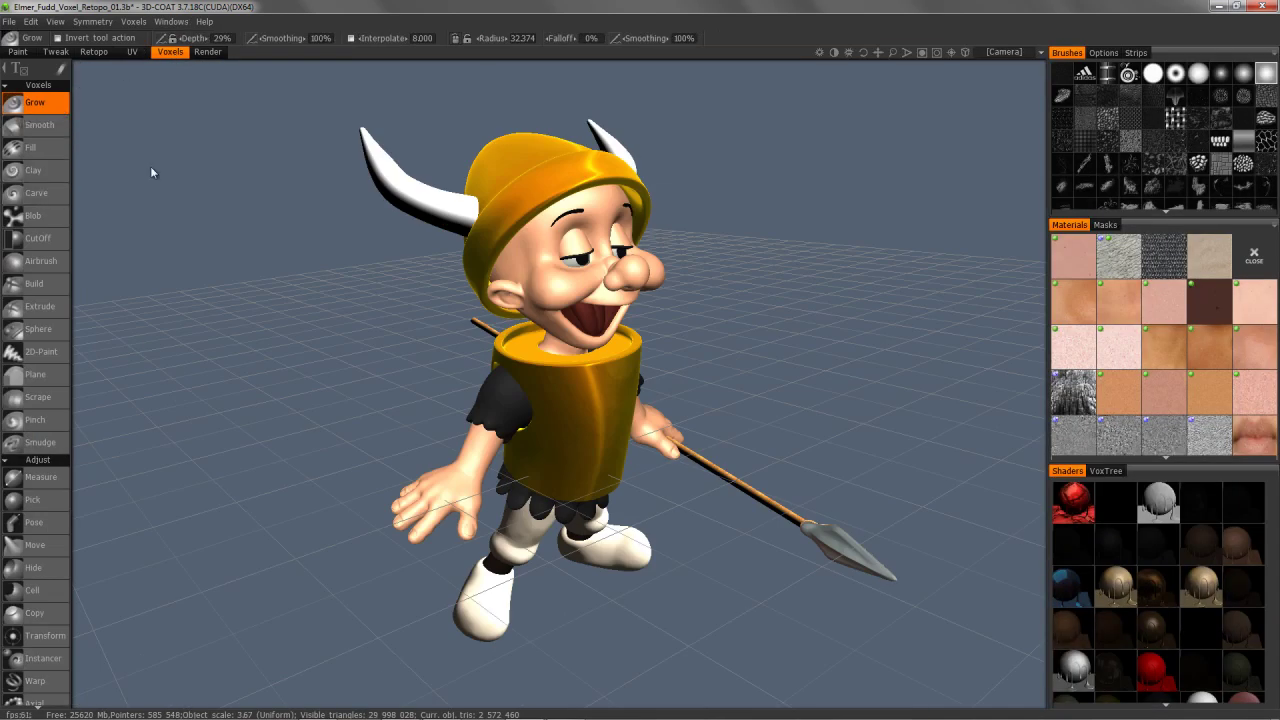
click(20, 52)
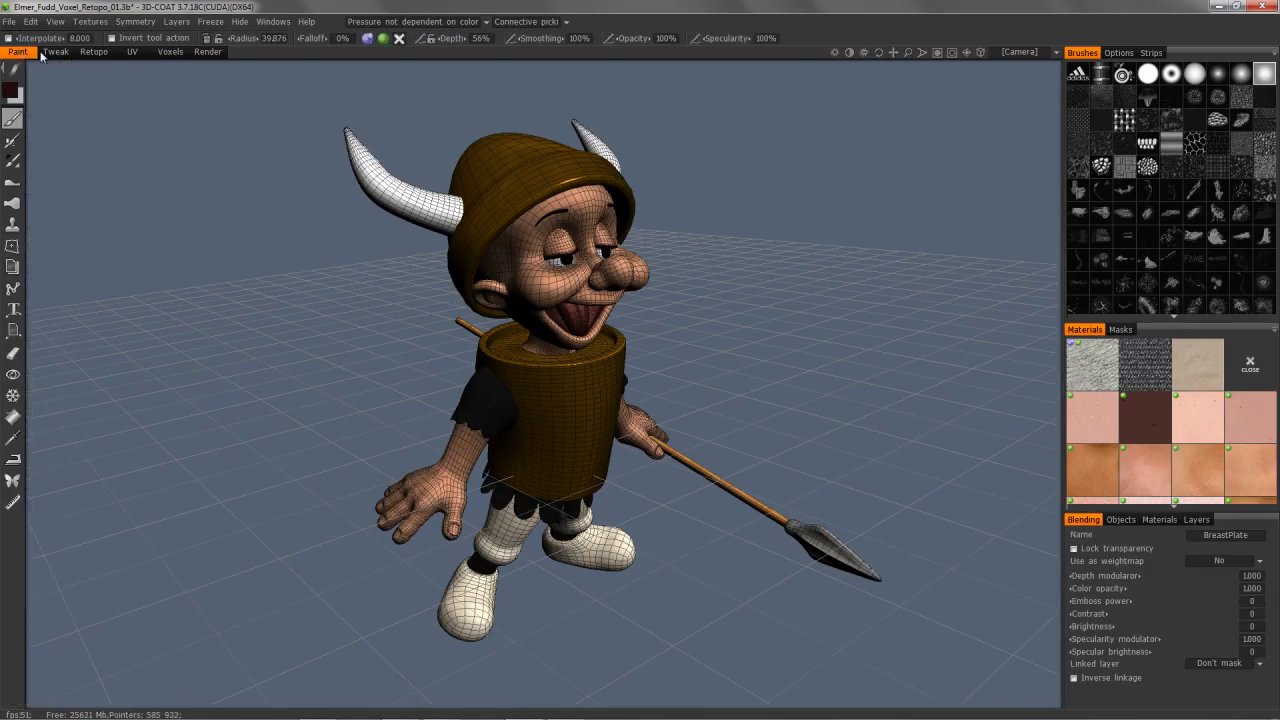
Open the Voxels room, collapse its tool panel and expand it again.
click(168, 51)
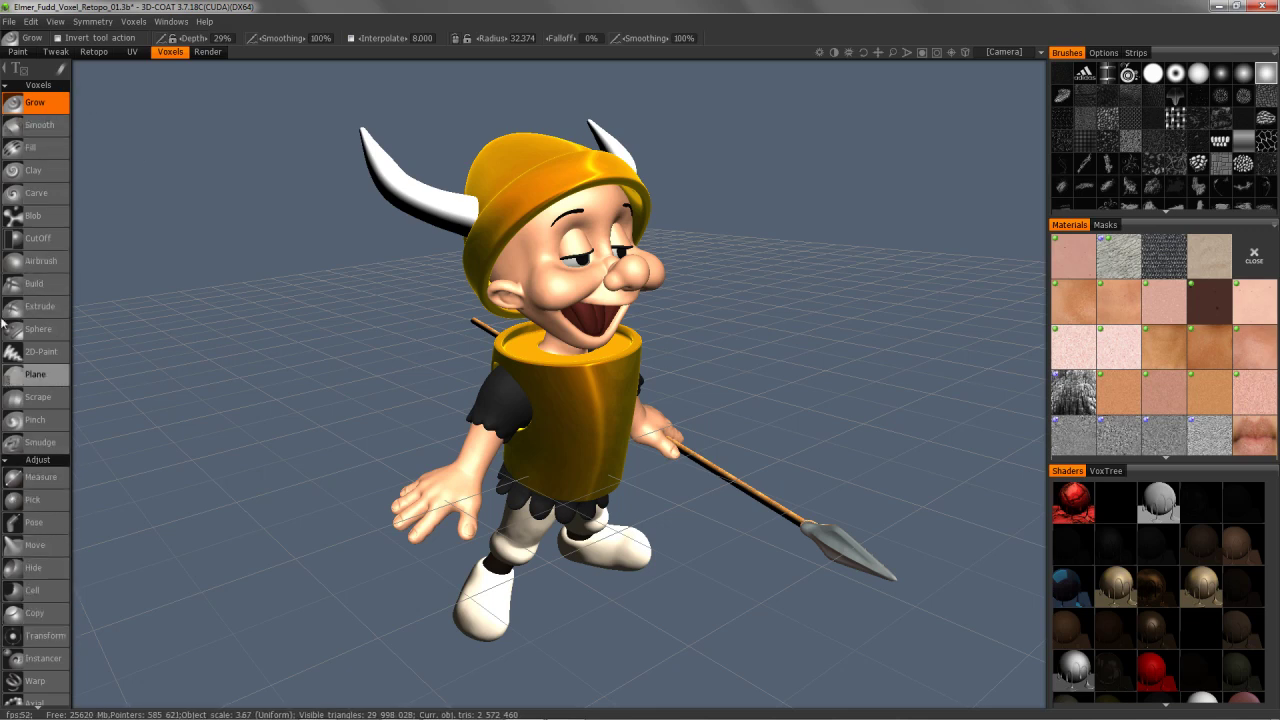
click(5, 70)
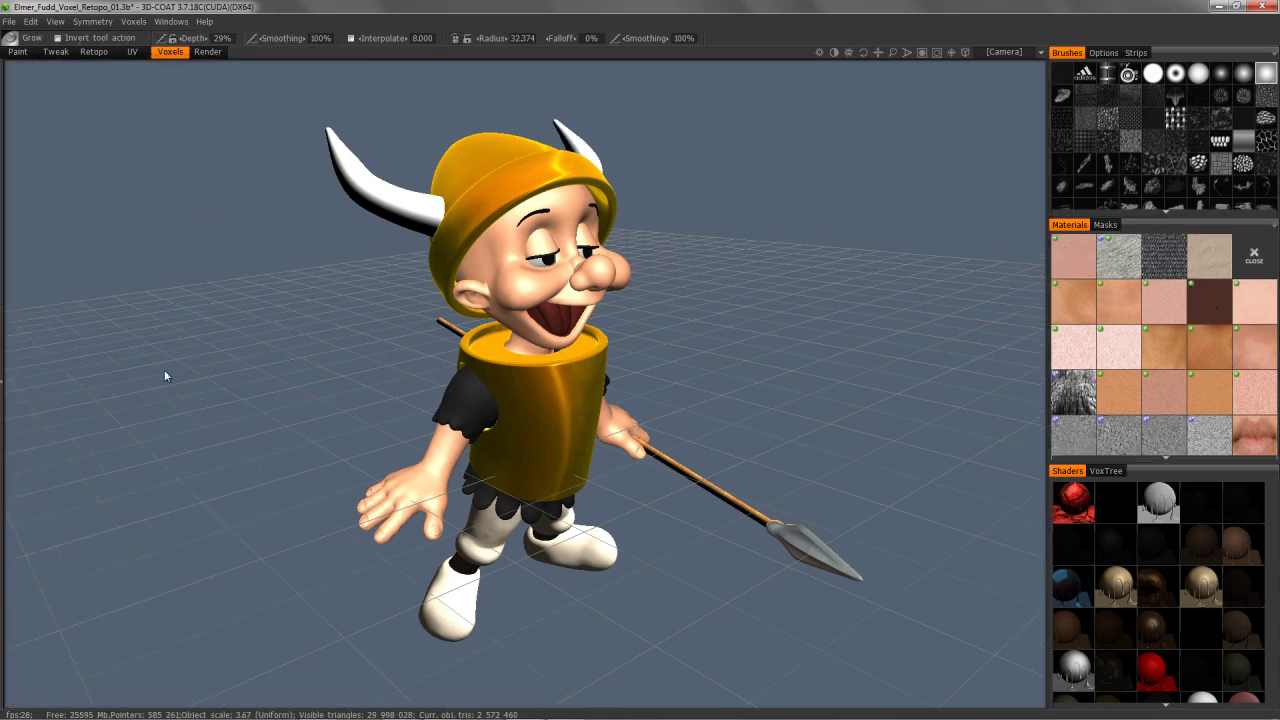
mouse_move(2, 74)
key(space)
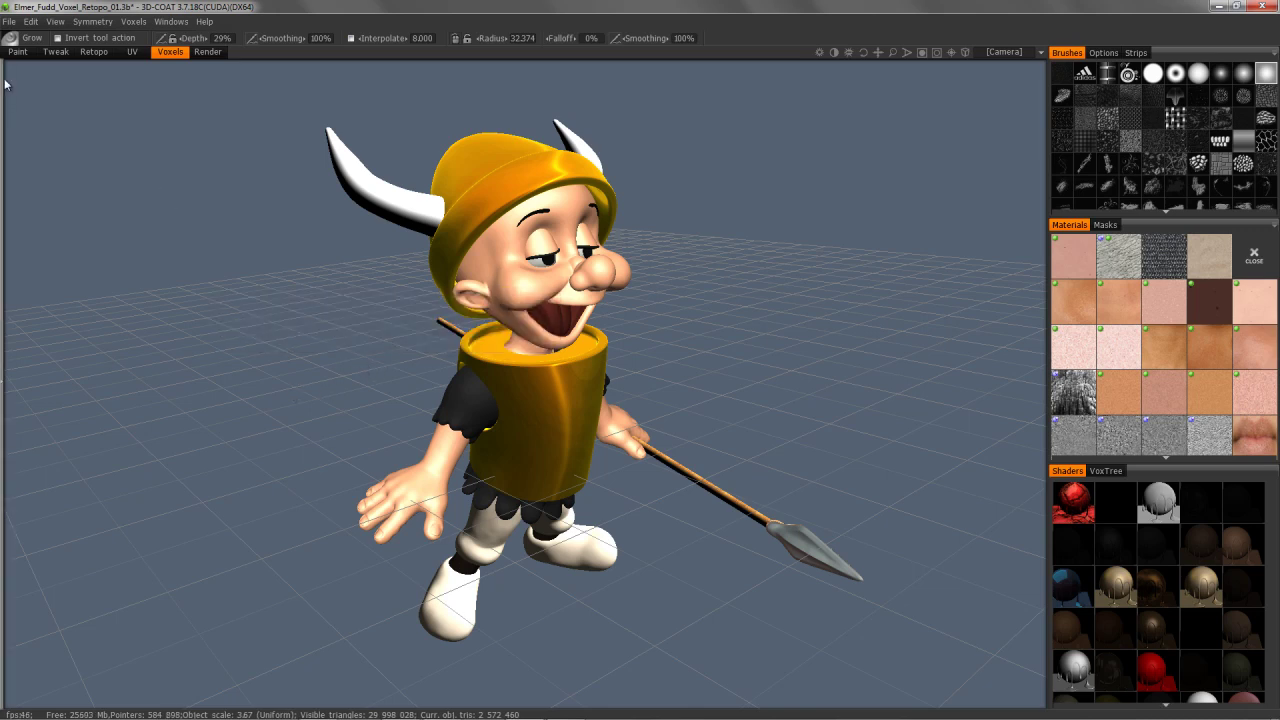
click(4, 391)
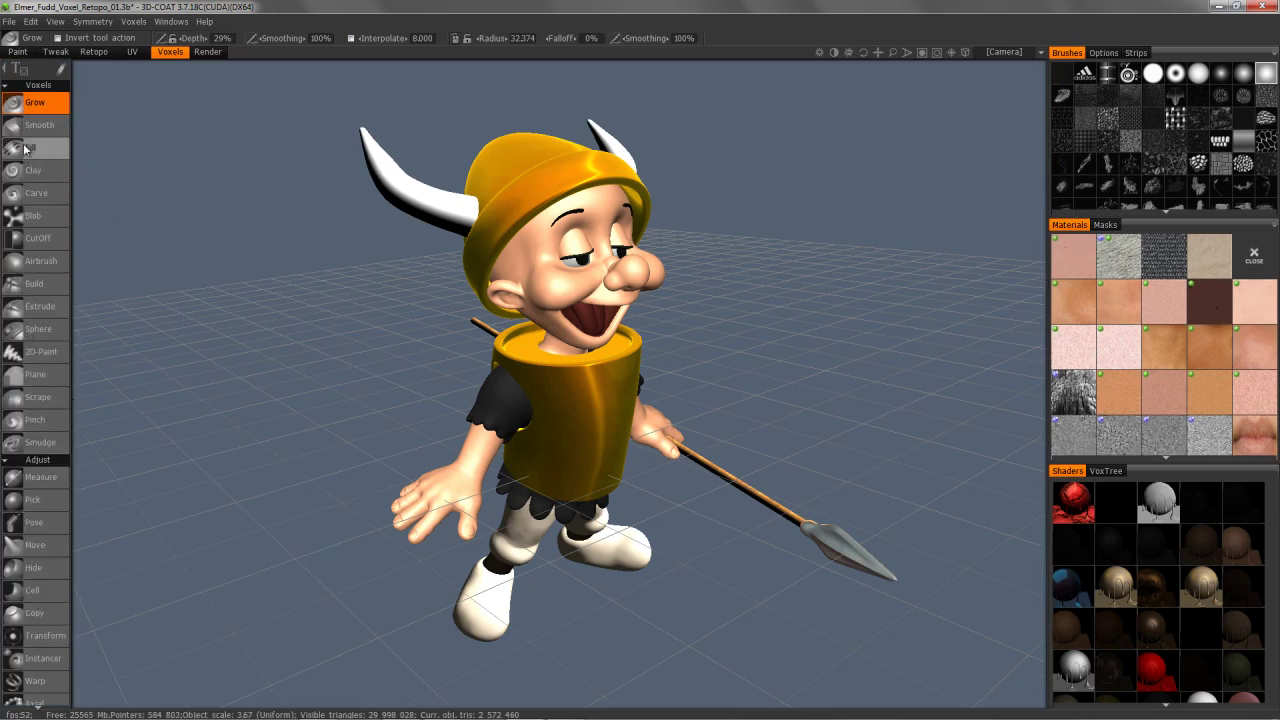
Cycle the Voxels room's tool panel through its list and icon layouts to the compact text-only list.
click(16, 70)
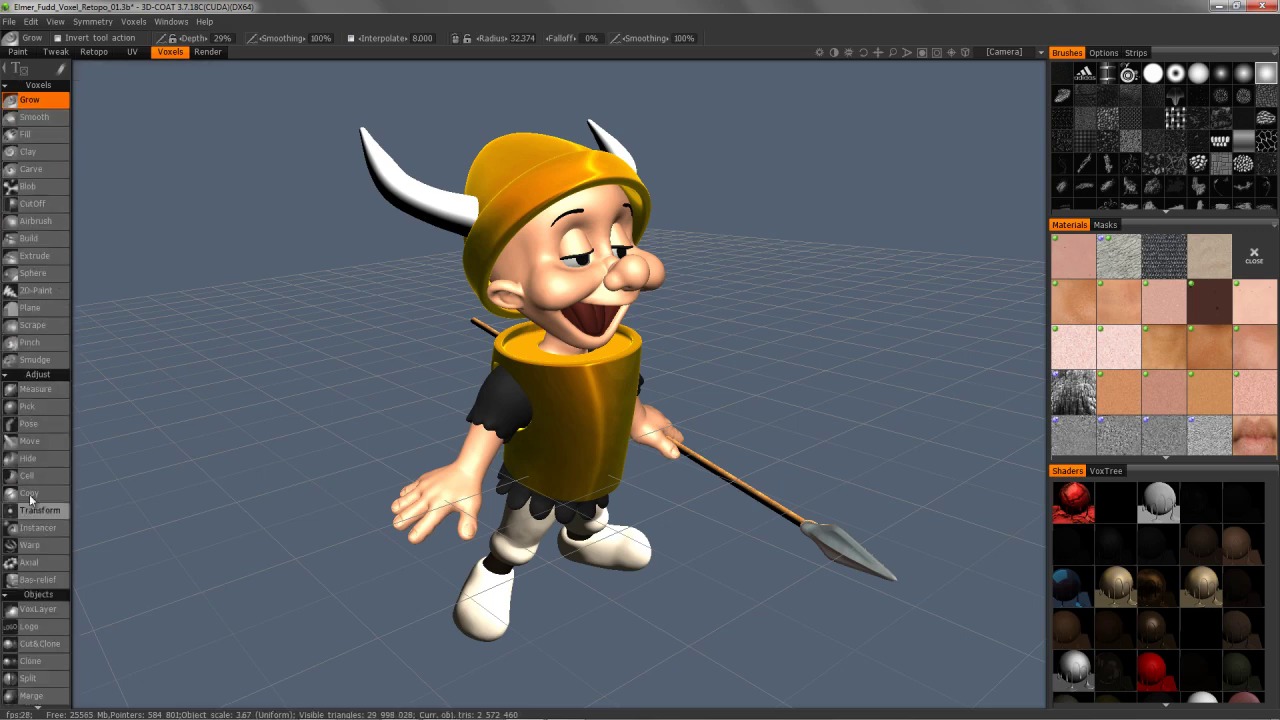
click(20, 70)
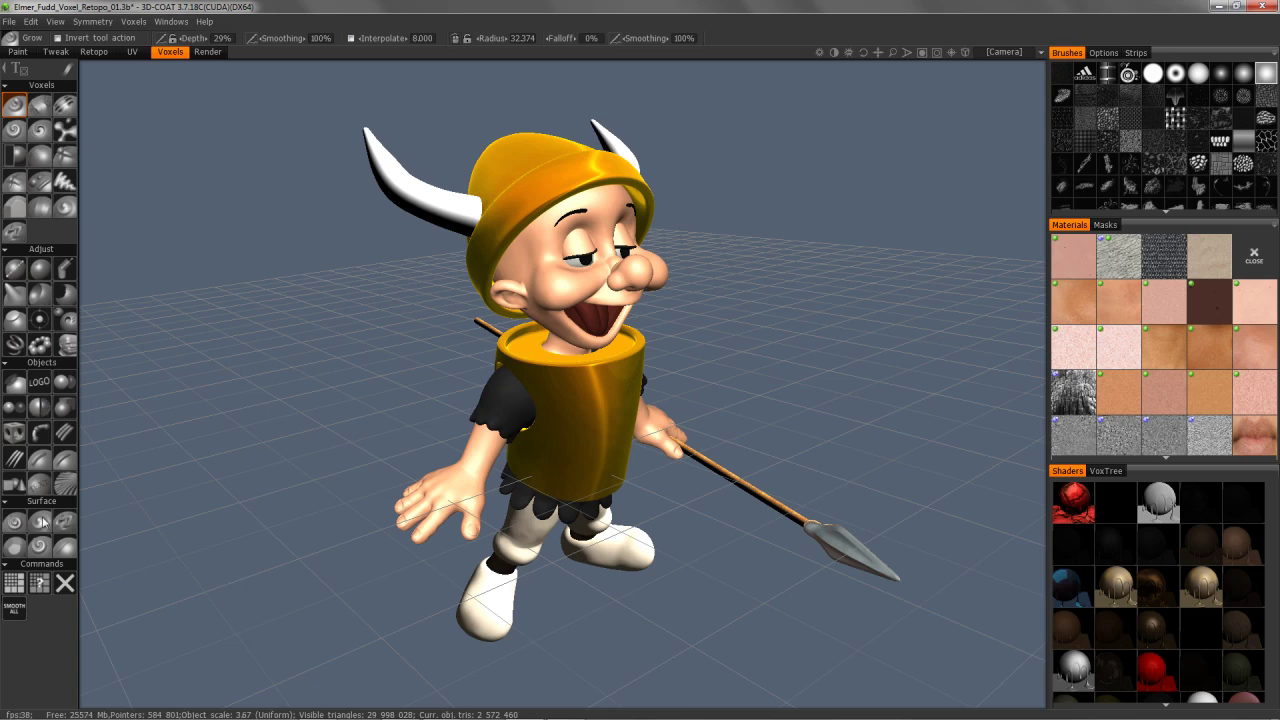
click(19, 69)
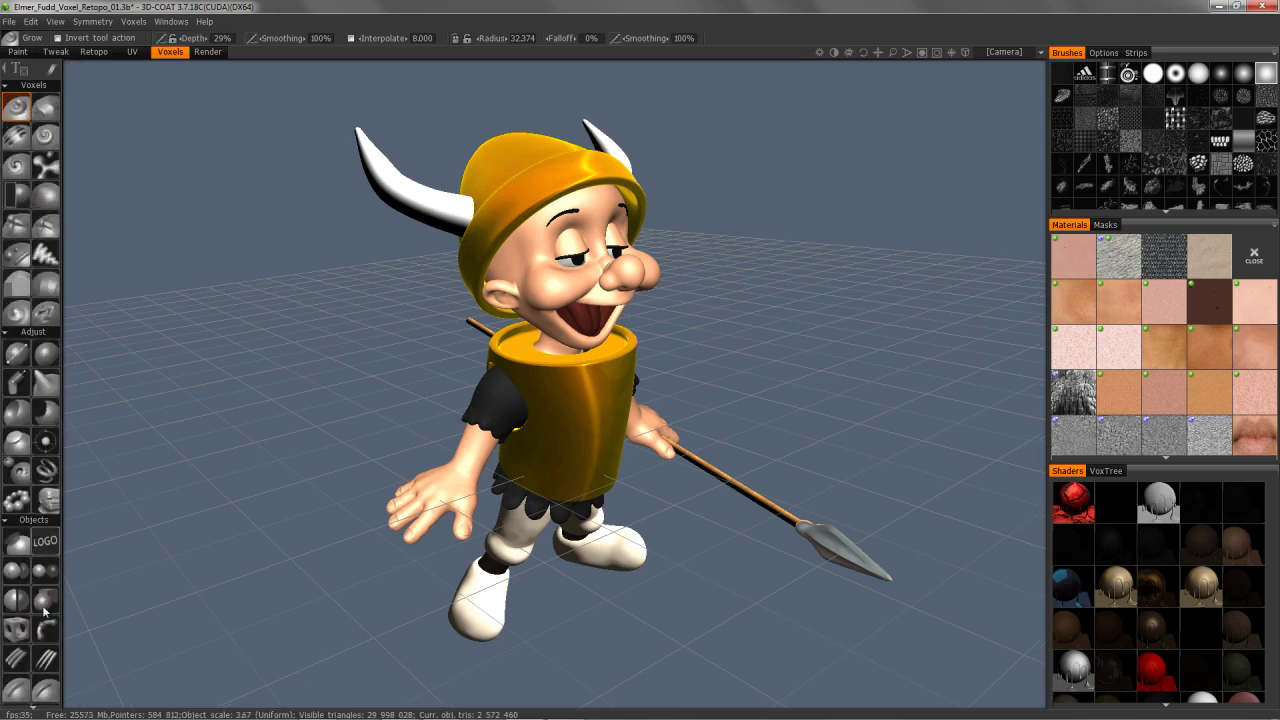
click(19, 69)
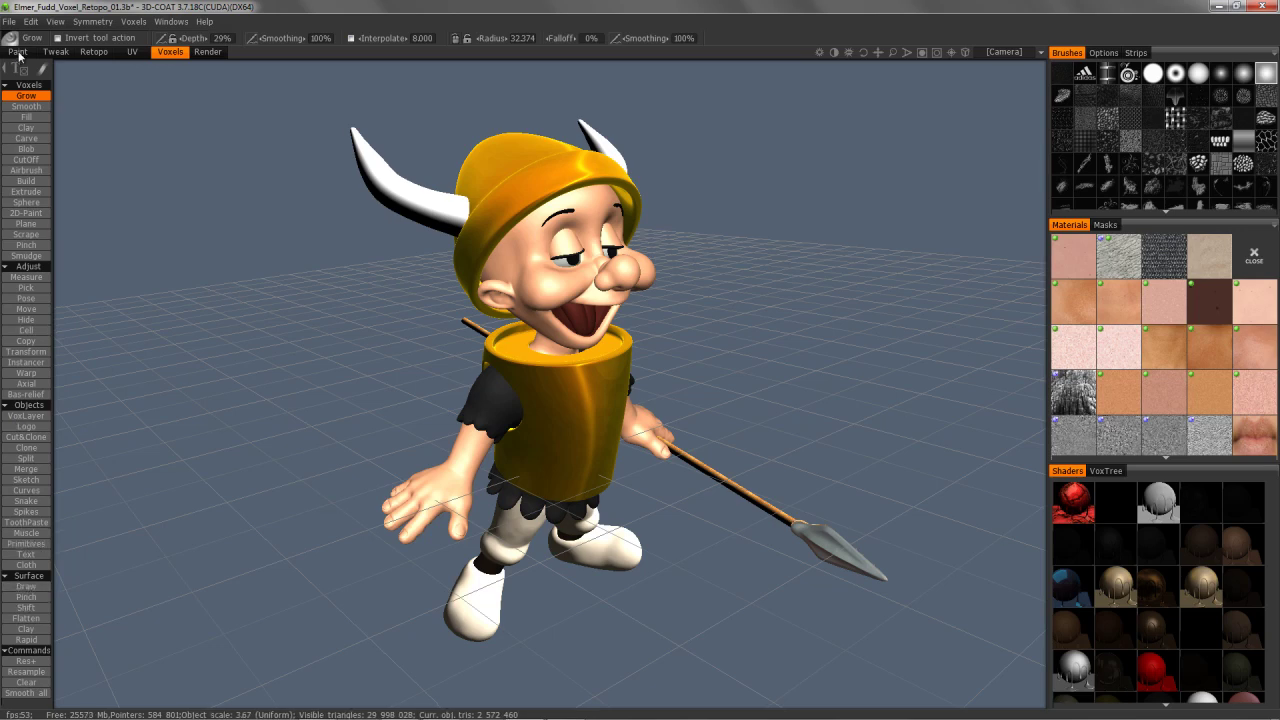
In the Paint room, dock Layers ahead of Blending and enlarge the layer list, reducing the space for Brushes.
click(18, 52)
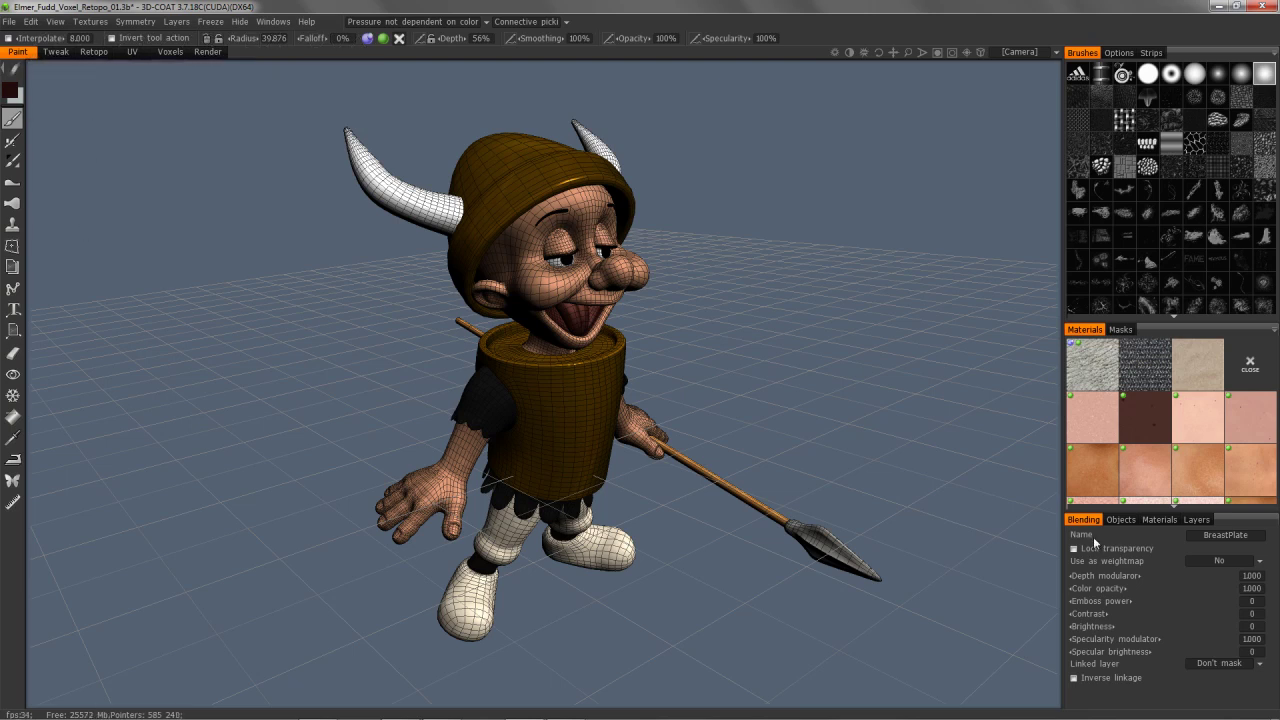
click(1196, 520)
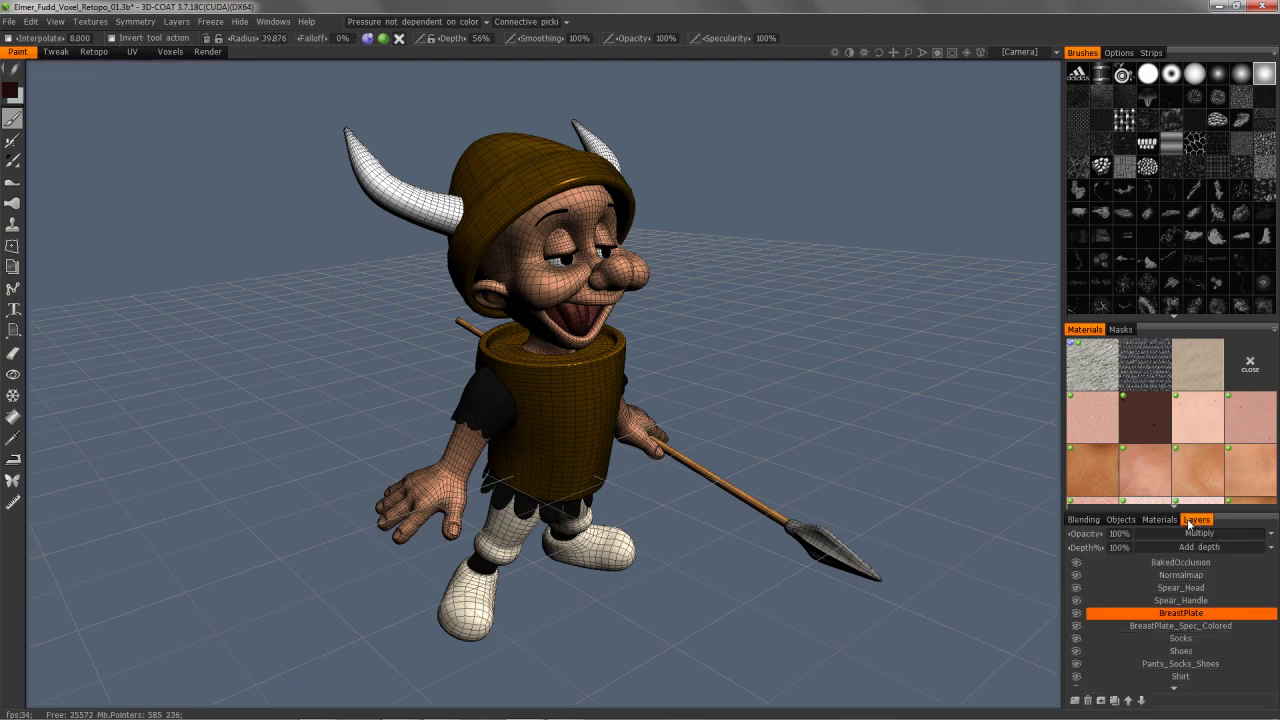
drag(1082, 520, 1188, 528)
drag(1088, 523, 1190, 522)
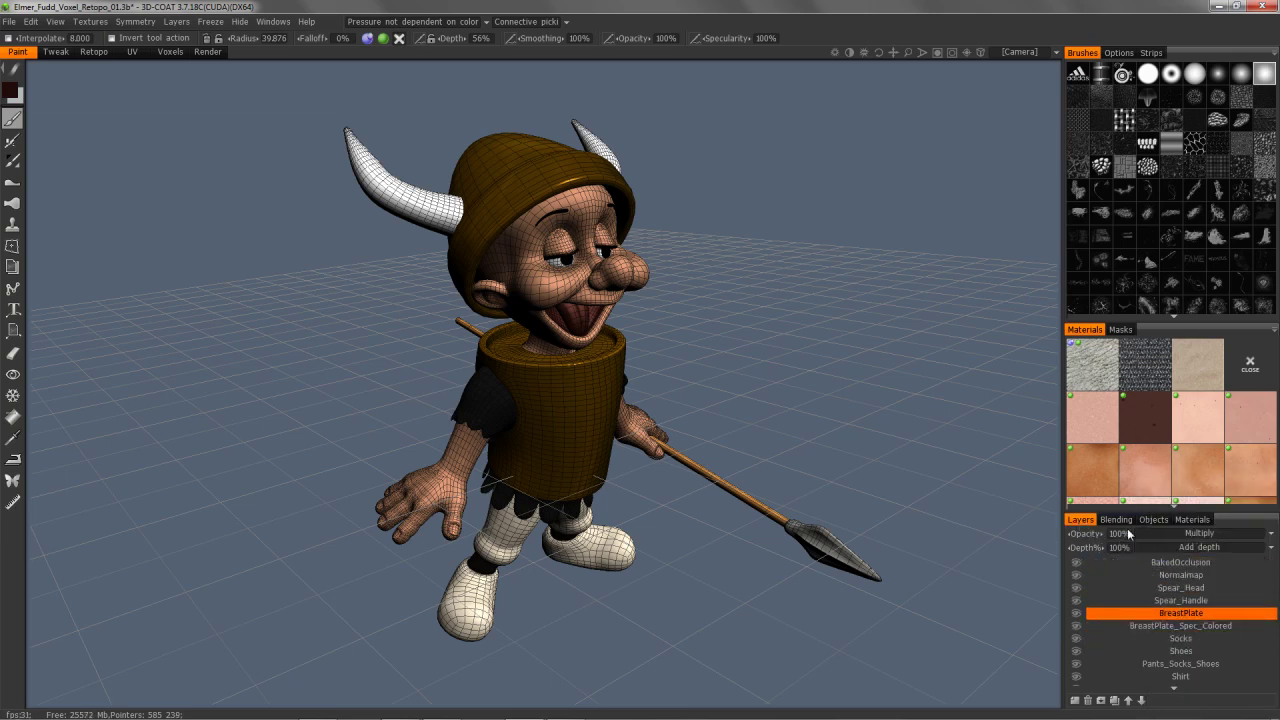
drag(1122, 509, 1127, 393)
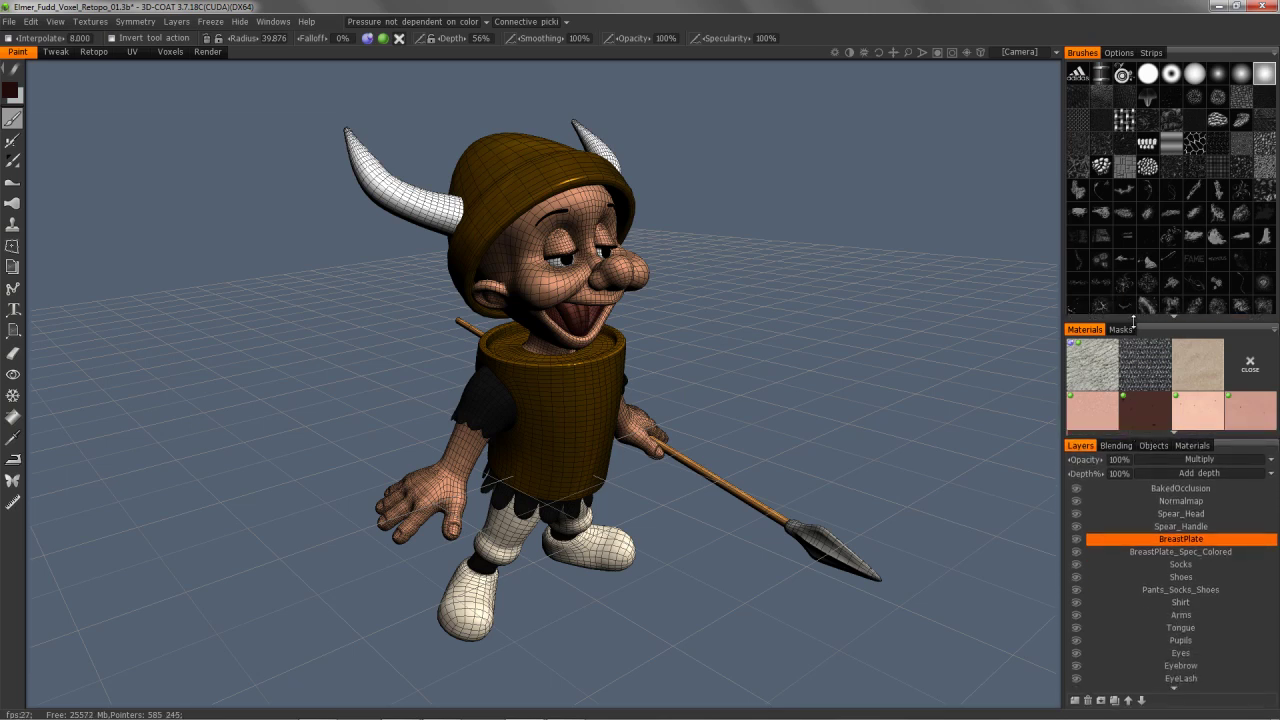
drag(1133, 321, 1138, 236)
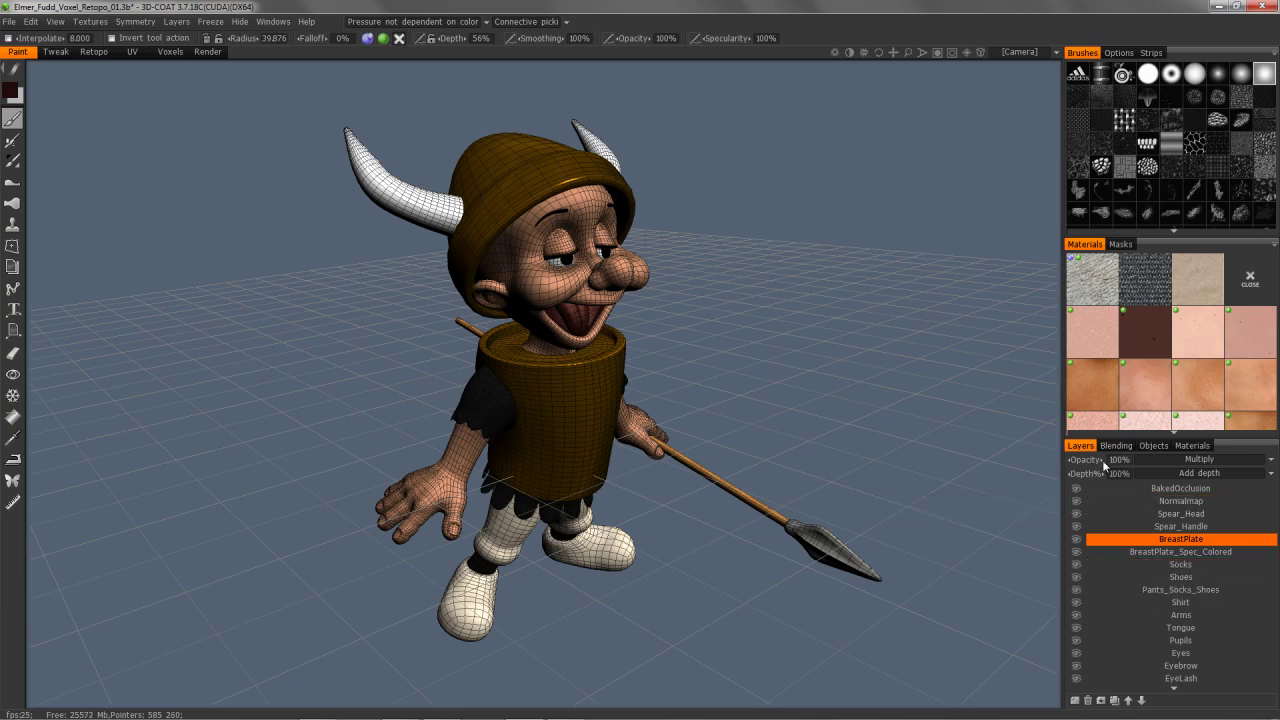
Look over the opacity setting and the available blend modes for the BreastPlate layer, keeping Multiply.
drag(1072, 459, 1100, 456)
click(1160, 459)
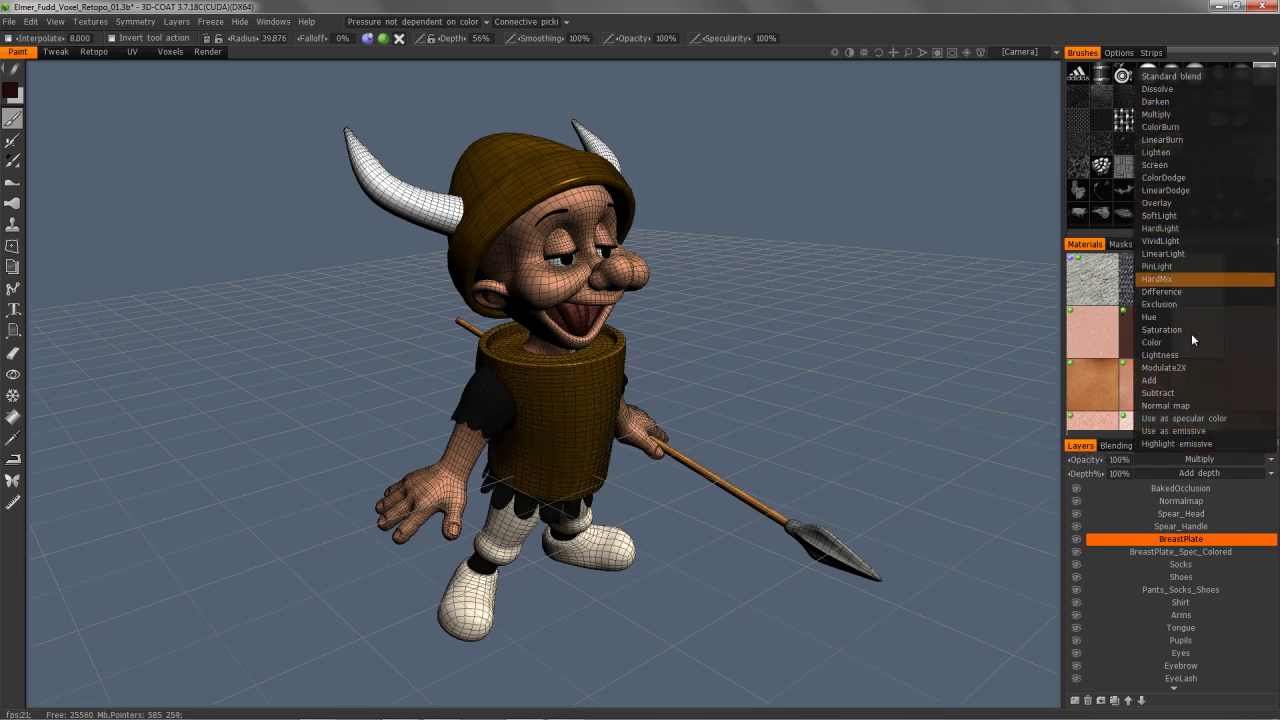
click(841, 451)
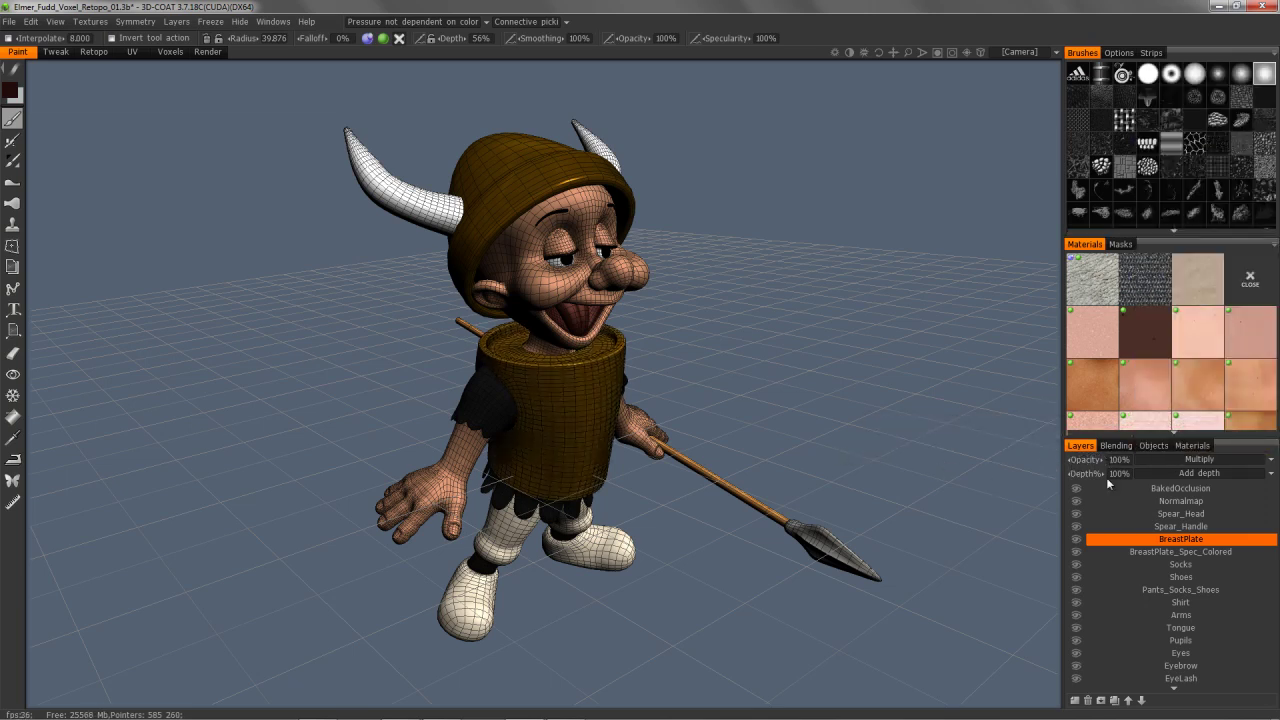
click(1166, 458)
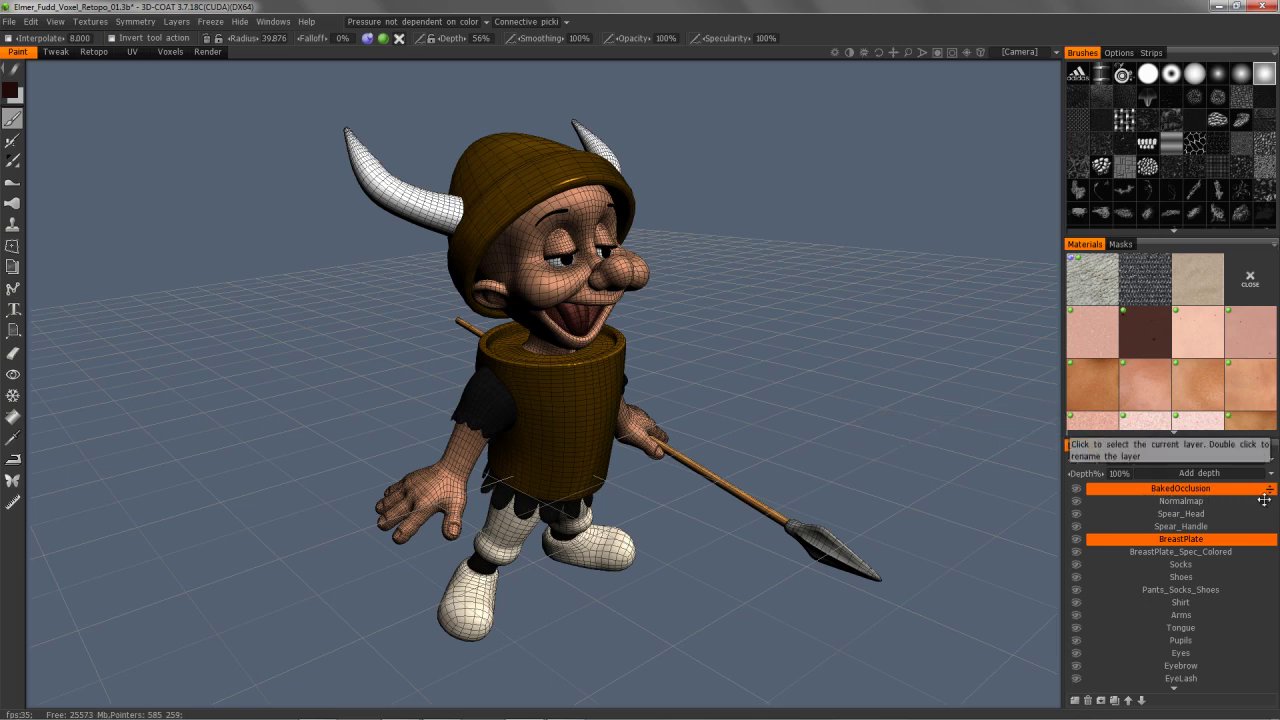
Browse the paint layer list down to the body layers and examine the Pants_Socks_Shoes layer's entry.
mouse_move(1177, 540)
mouse_down()
mouse_move(1180, 515)
mouse_move(1181, 556)
mouse_up()
click(1182, 563)
scroll(1182, 563, down, 4)
scroll(1185, 565, up, 2)
scroll(1186, 560, down, 4)
scroll(1185, 556, up, 2)
click(1184, 552)
scroll(1184, 556, up, 1)
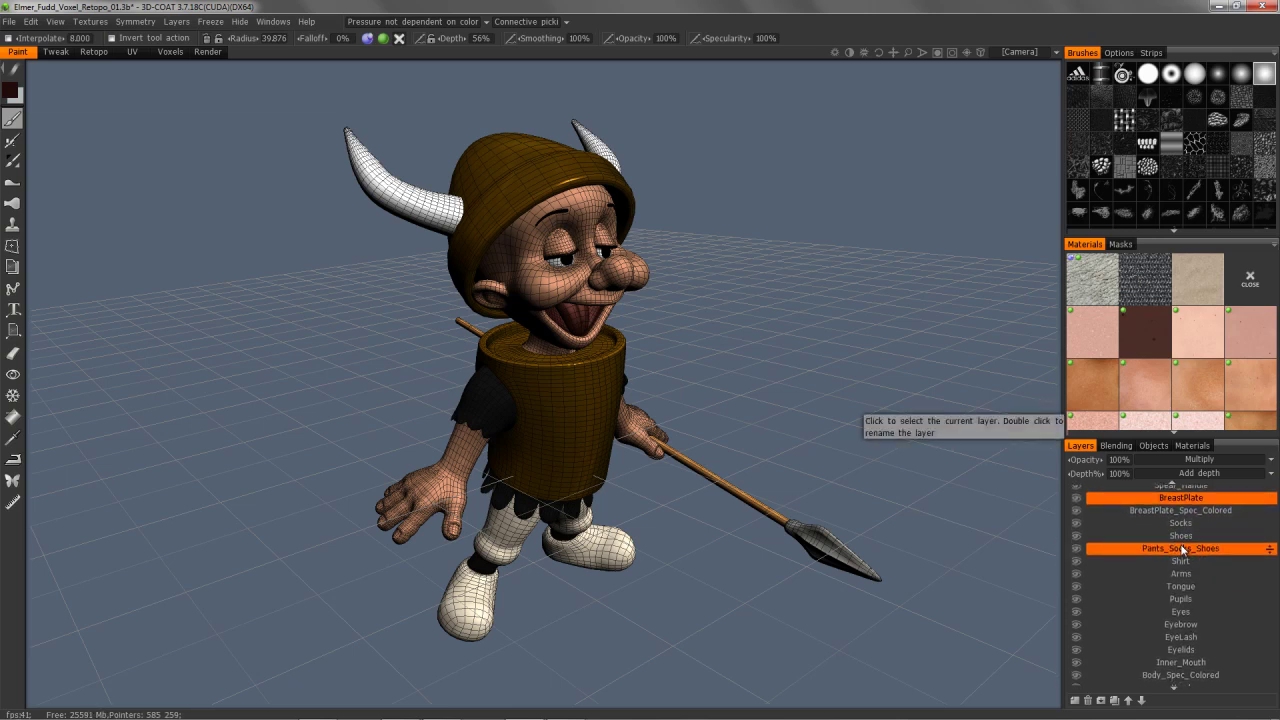
scroll(1181, 551, down, 1)
scroll(1181, 551, down, 1)
scroll(1184, 552, up, 1)
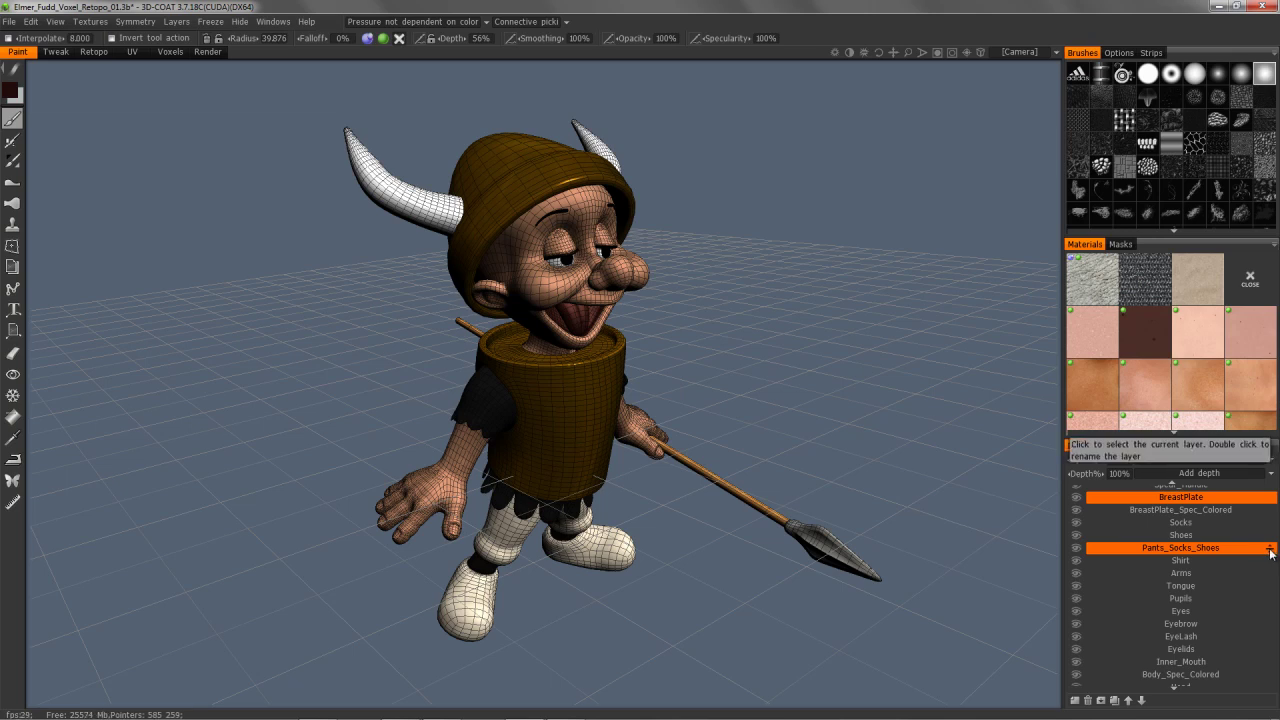
mouse_move(1270, 552)
mouse_down()
mouse_move(1270, 521)
mouse_move(1269, 548)
mouse_up()
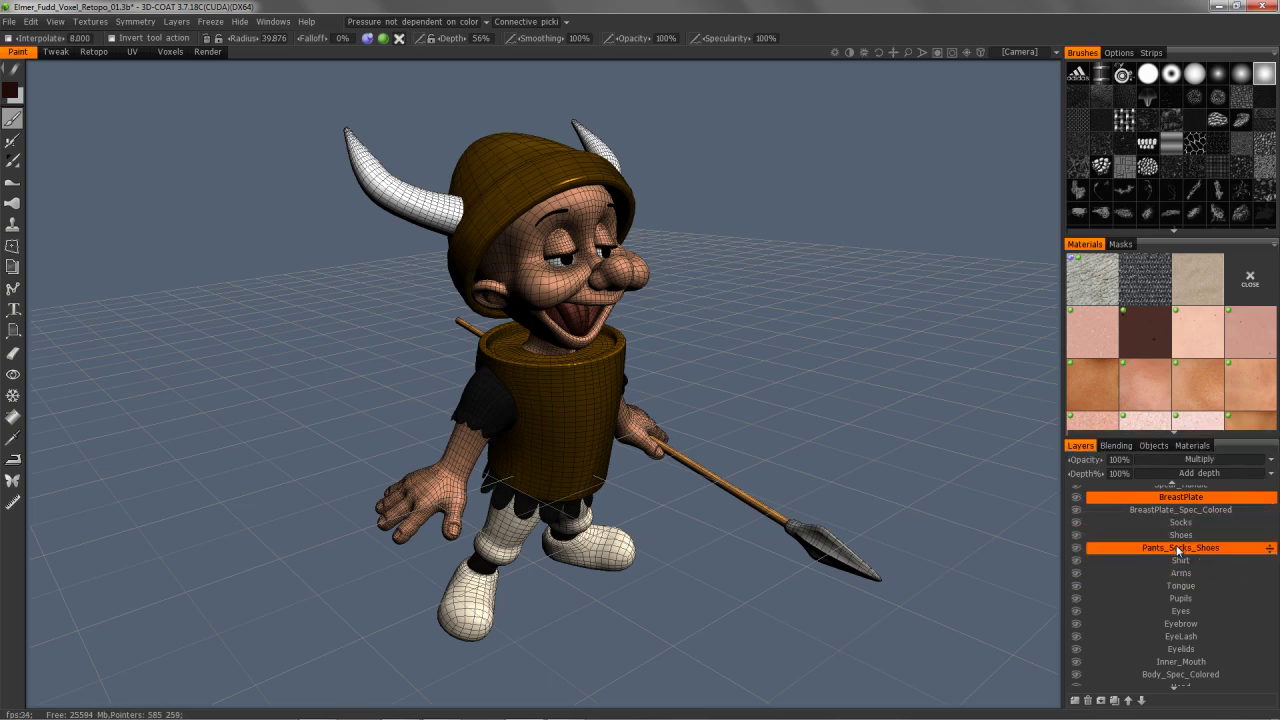
Toggle the Pants_Socks_Shoes layer's visibility, isolate that layer and restore all the other layers.
click(1076, 549)
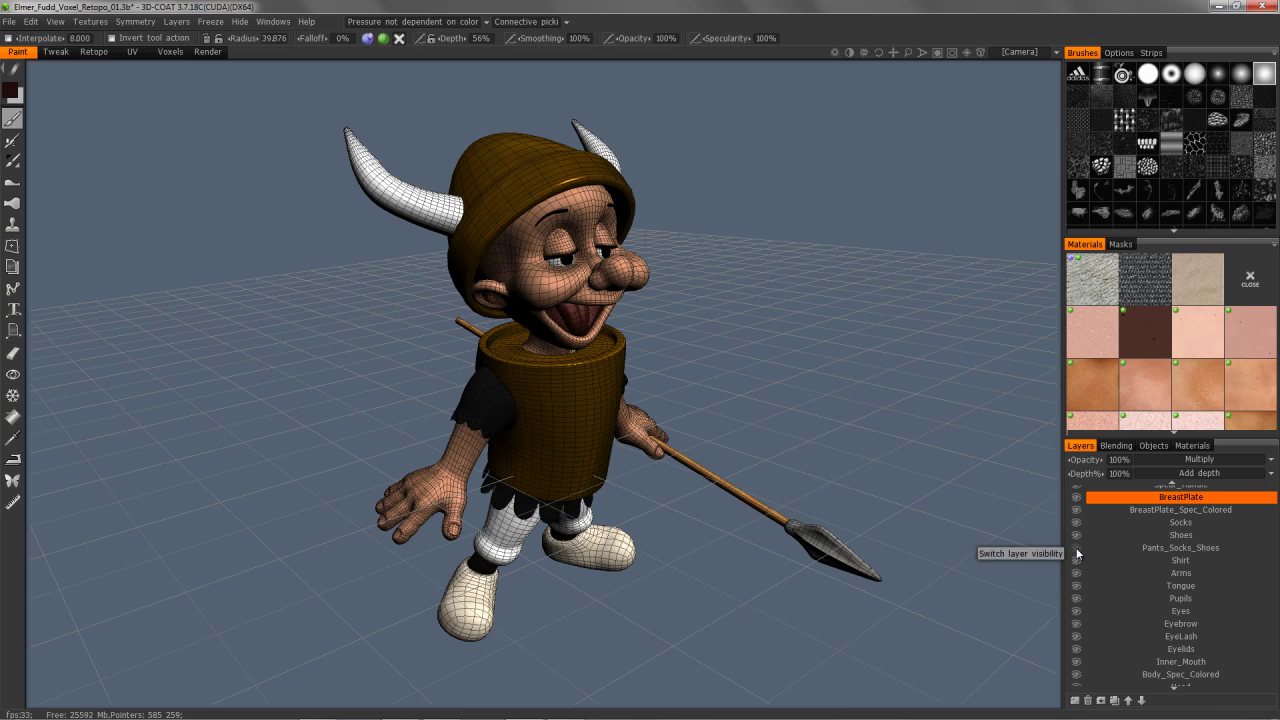
click(1076, 549)
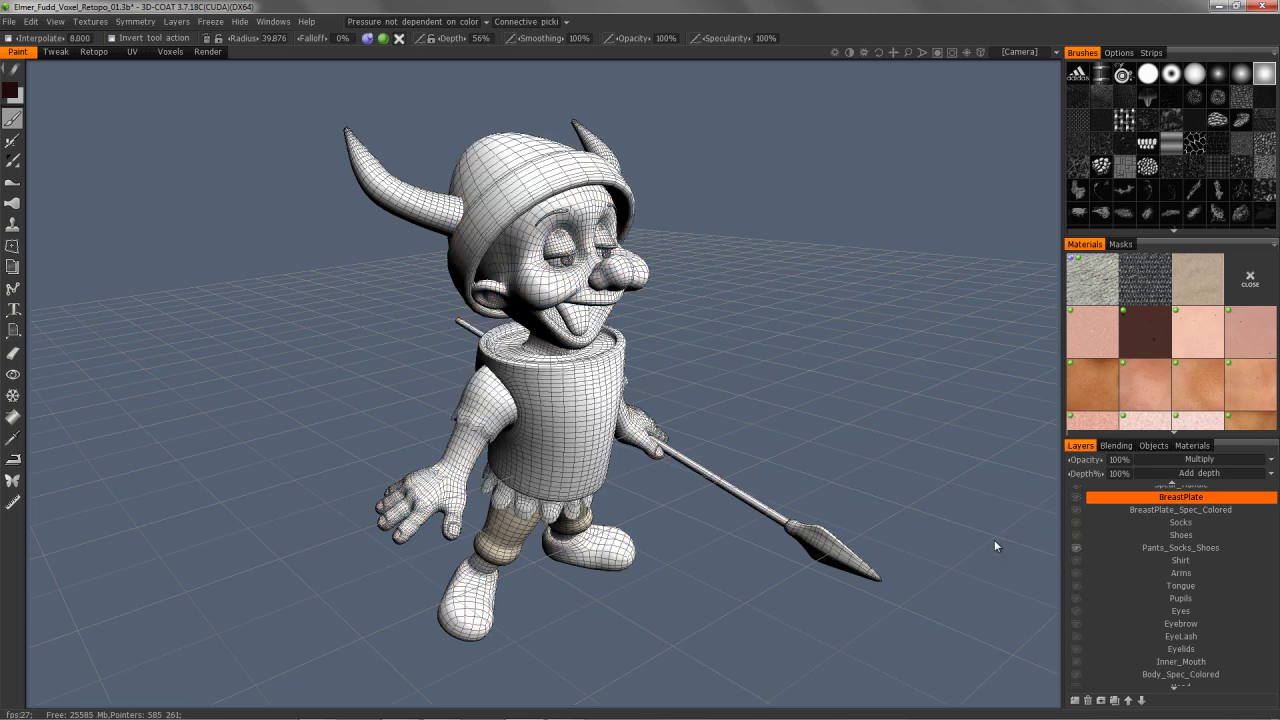
click(1076, 550)
key(ctrl+z)
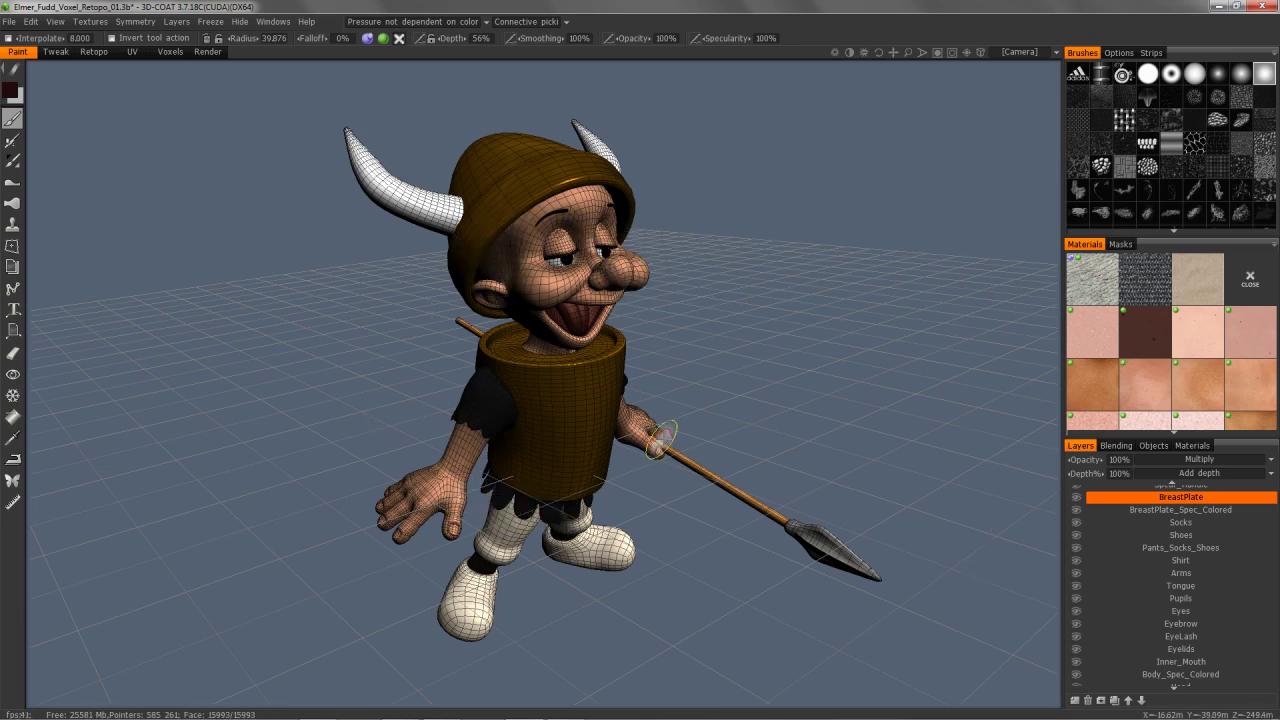
ctrl+click(1144, 510)
click(1140, 623)
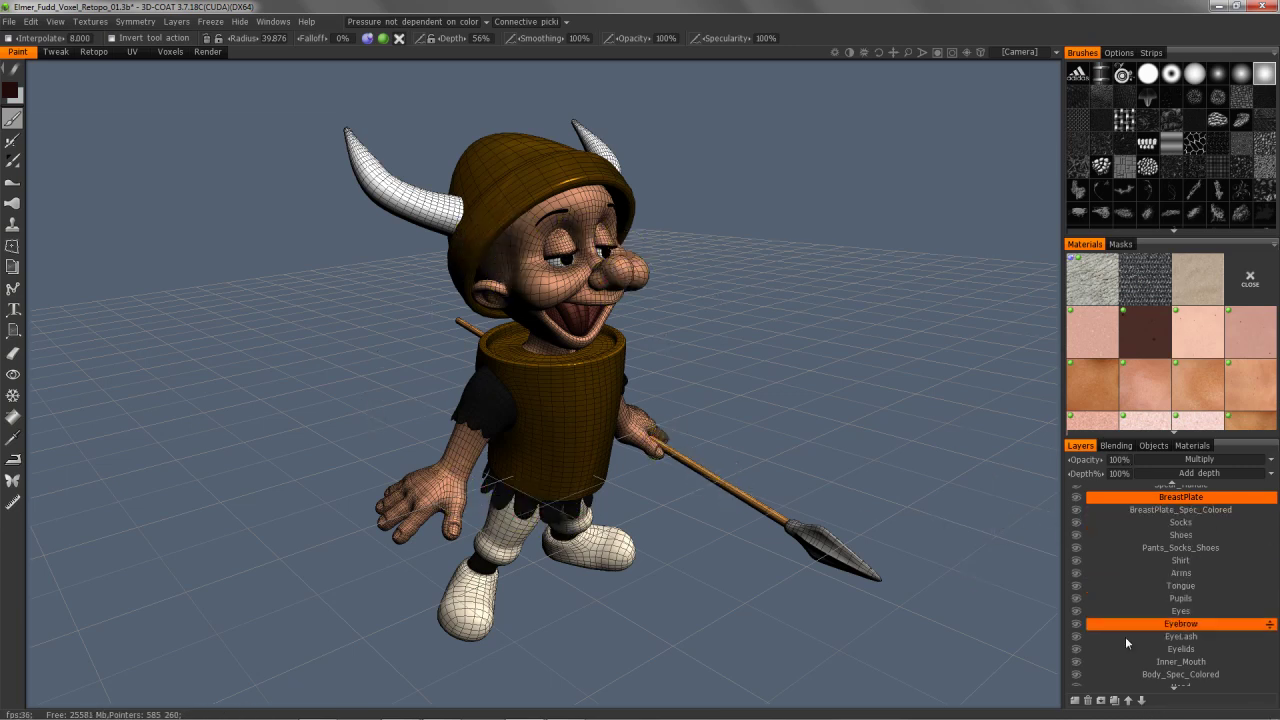
click(1180, 560)
click(1180, 586)
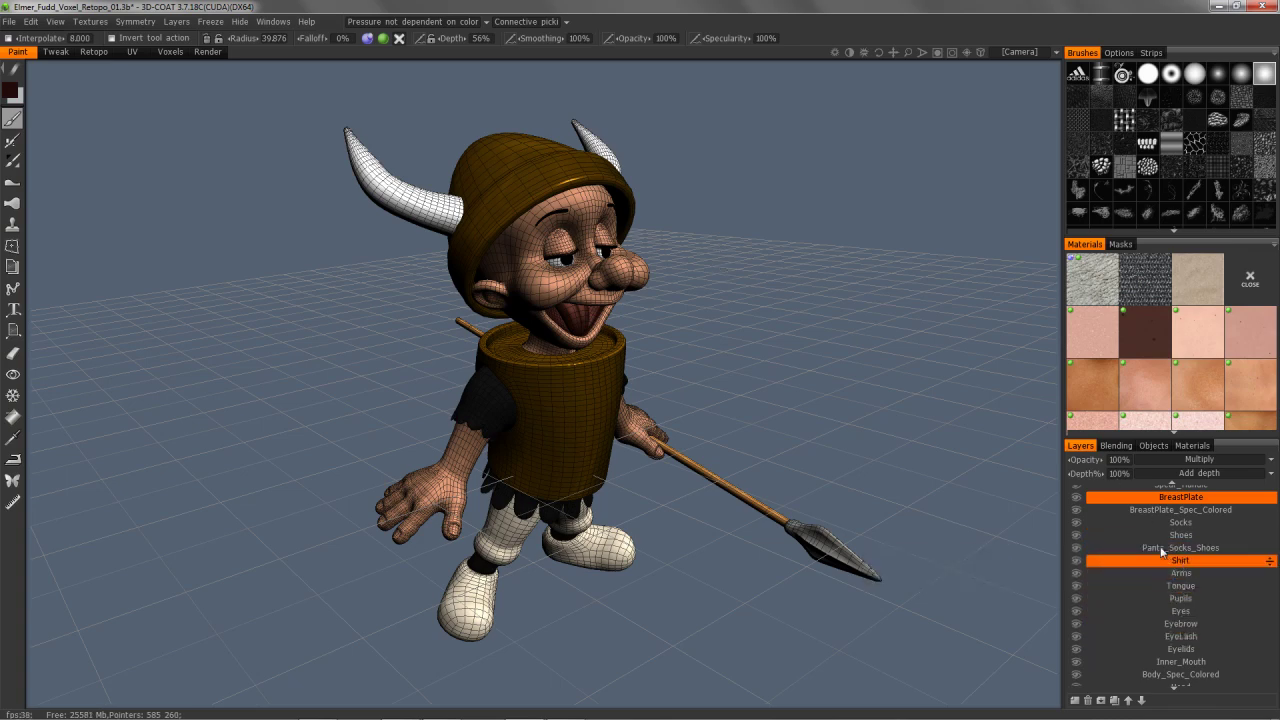
Return to the Voxels room and display the VoxTree layer list.
click(170, 52)
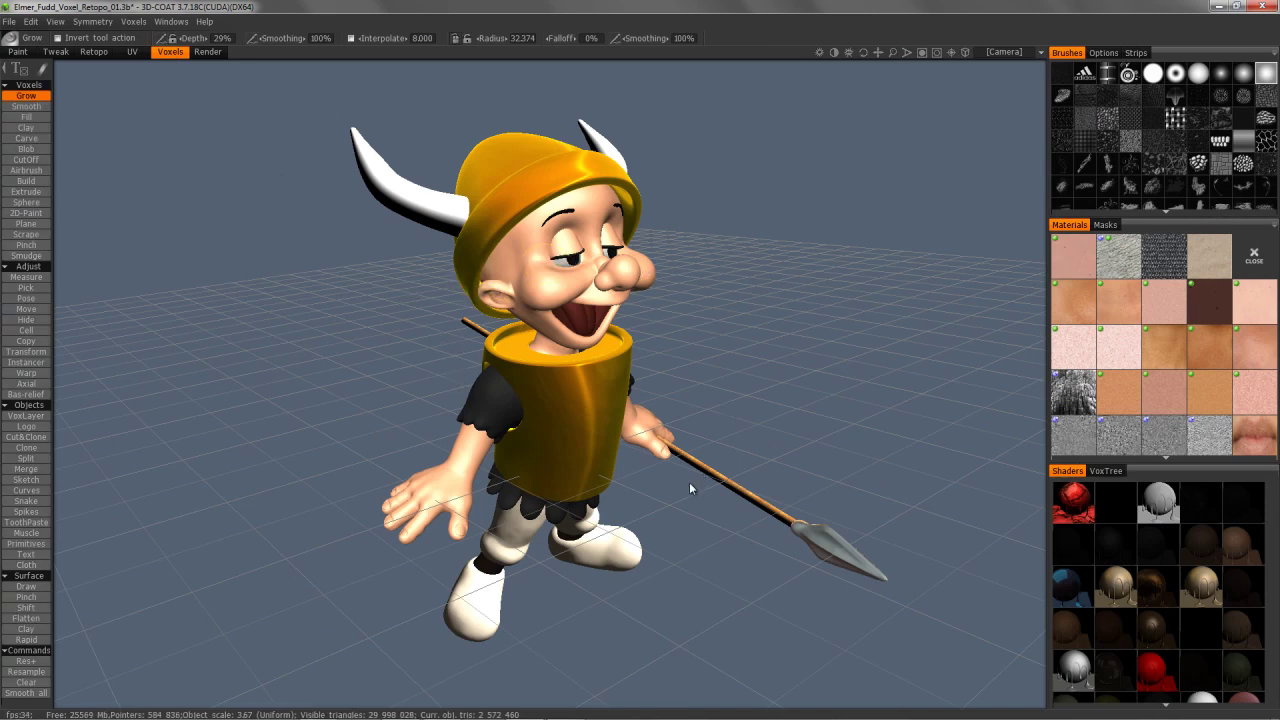
click(1106, 470)
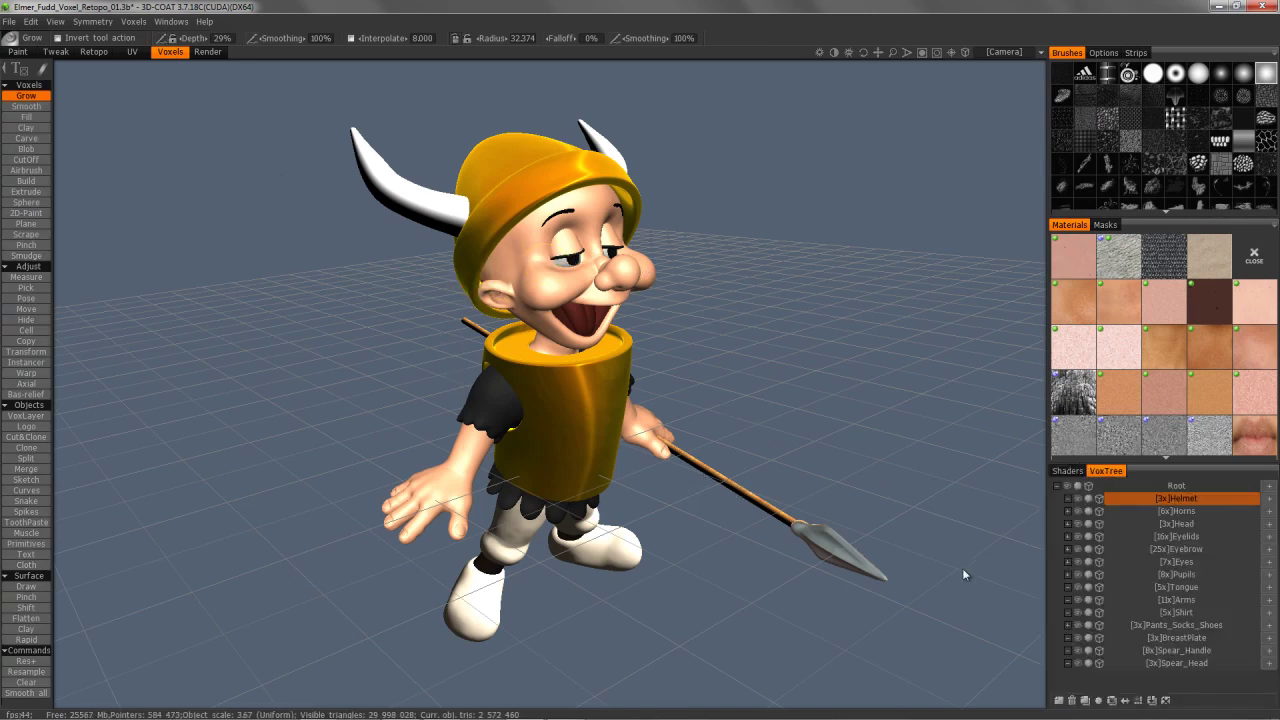
Ghost and unghost the Helmet layer, and switch it from voxel to surface representation.
click(1088, 499)
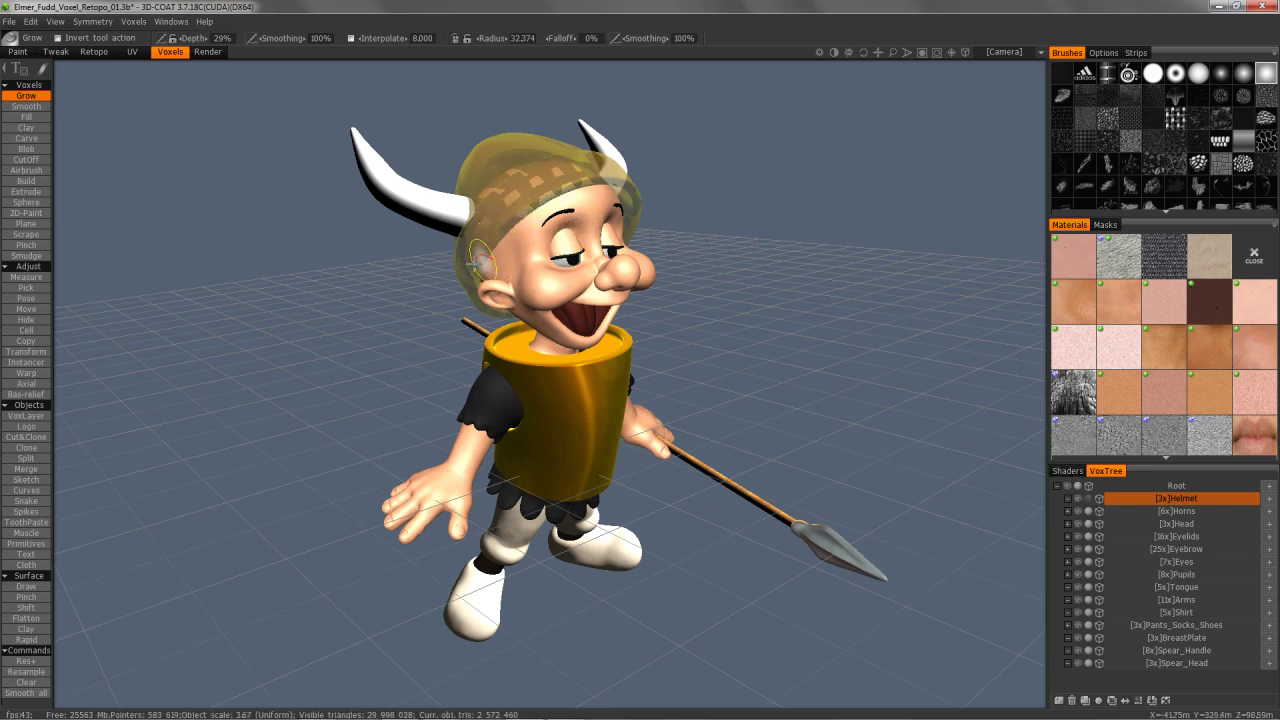
click(1088, 499)
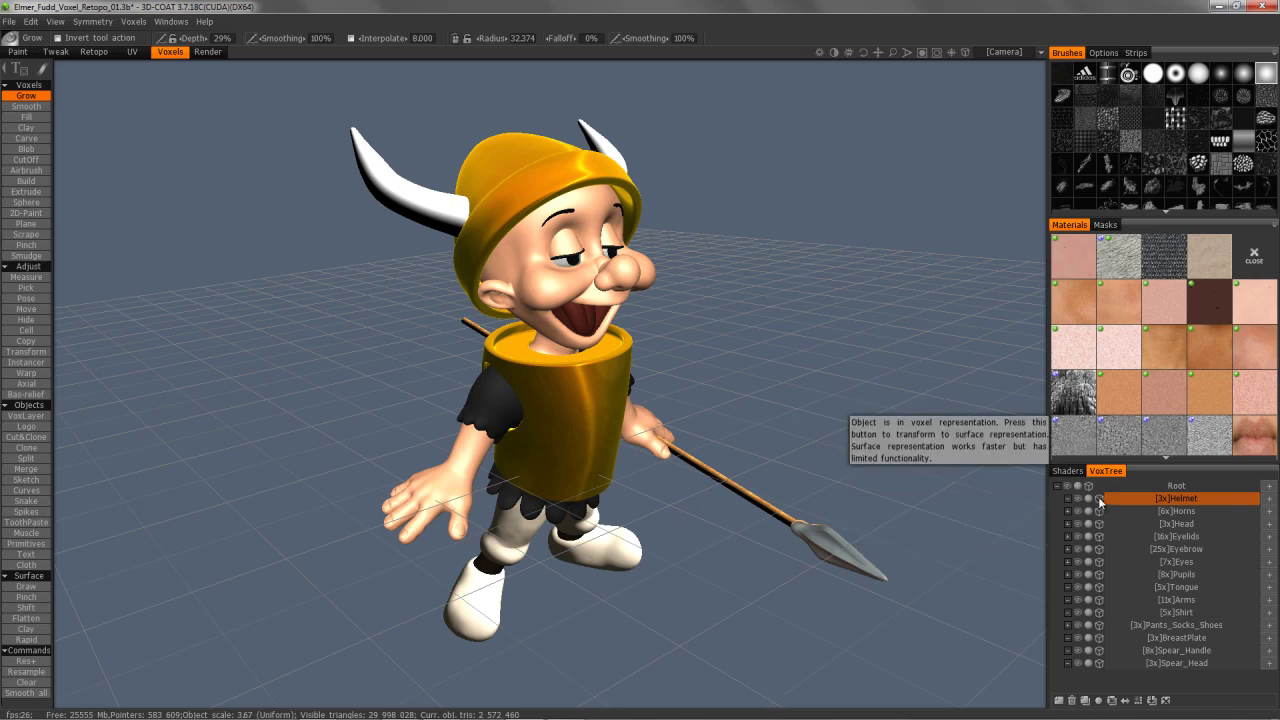
click(1099, 499)
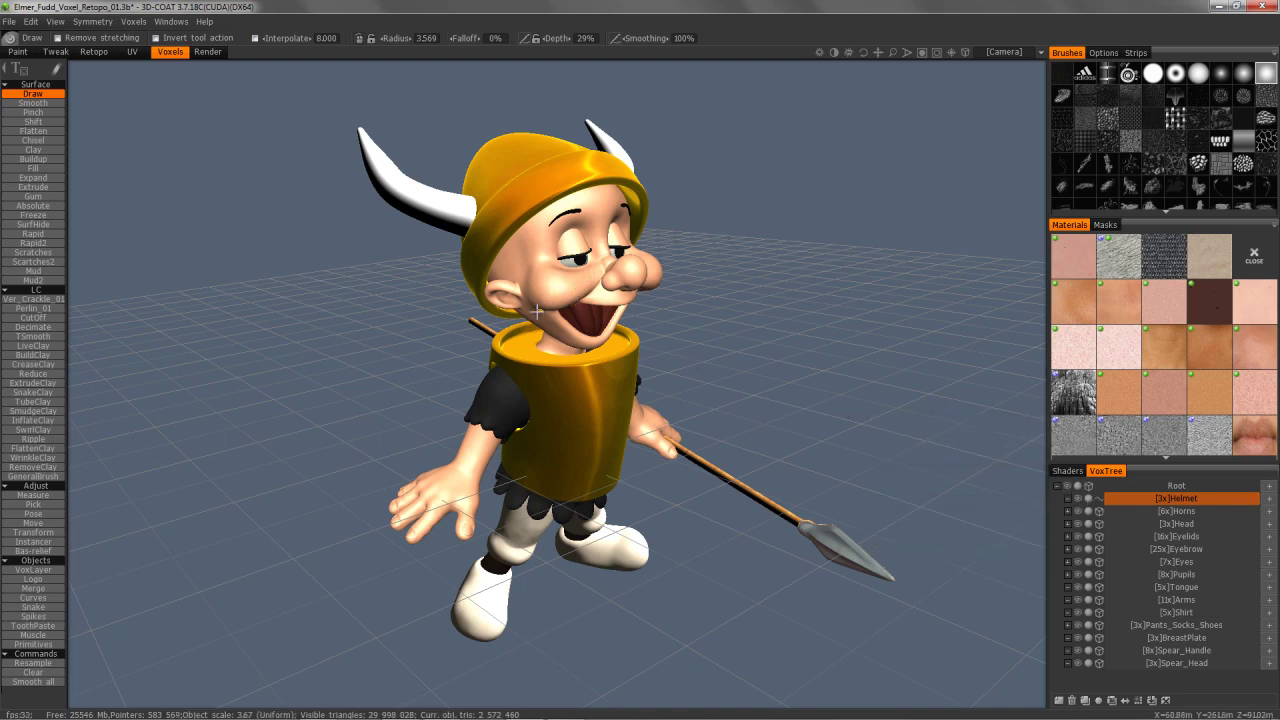
Examine the density of the character's face mesh up close with the wireframe shown.
scroll(500, 292, up, 1)
scroll(460, 337, up, 3)
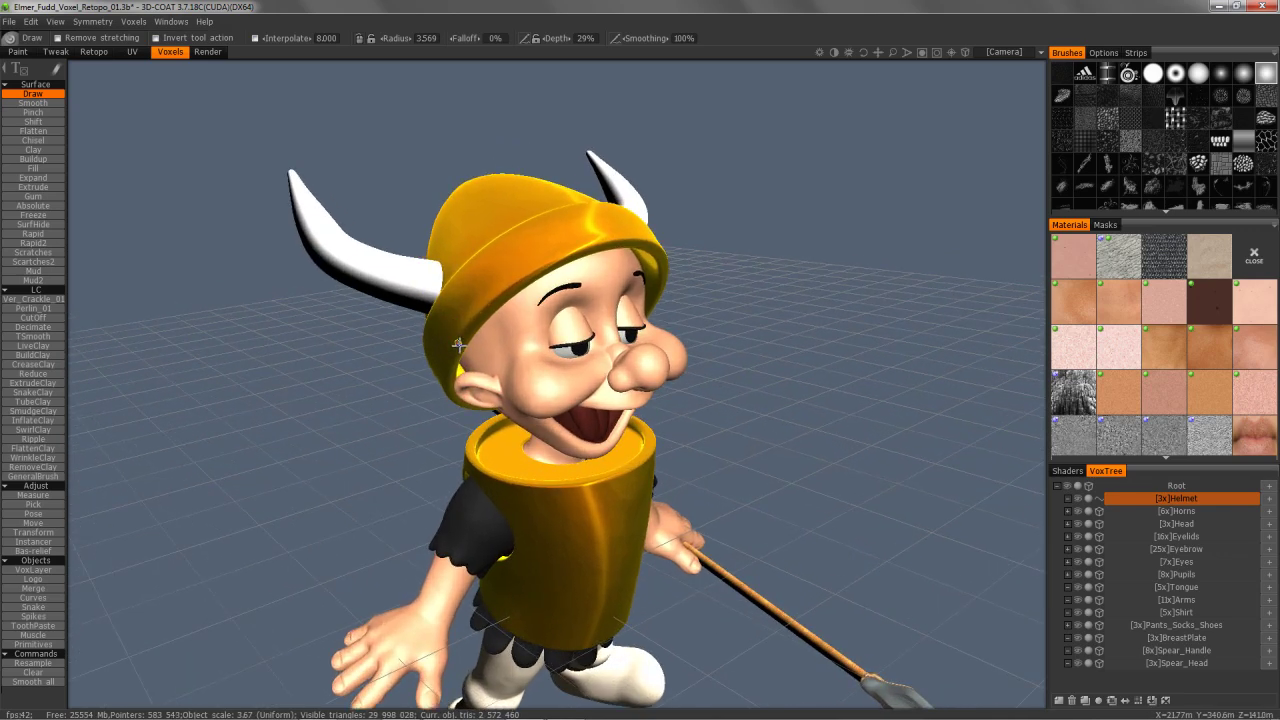
scroll(460, 347, up, 8)
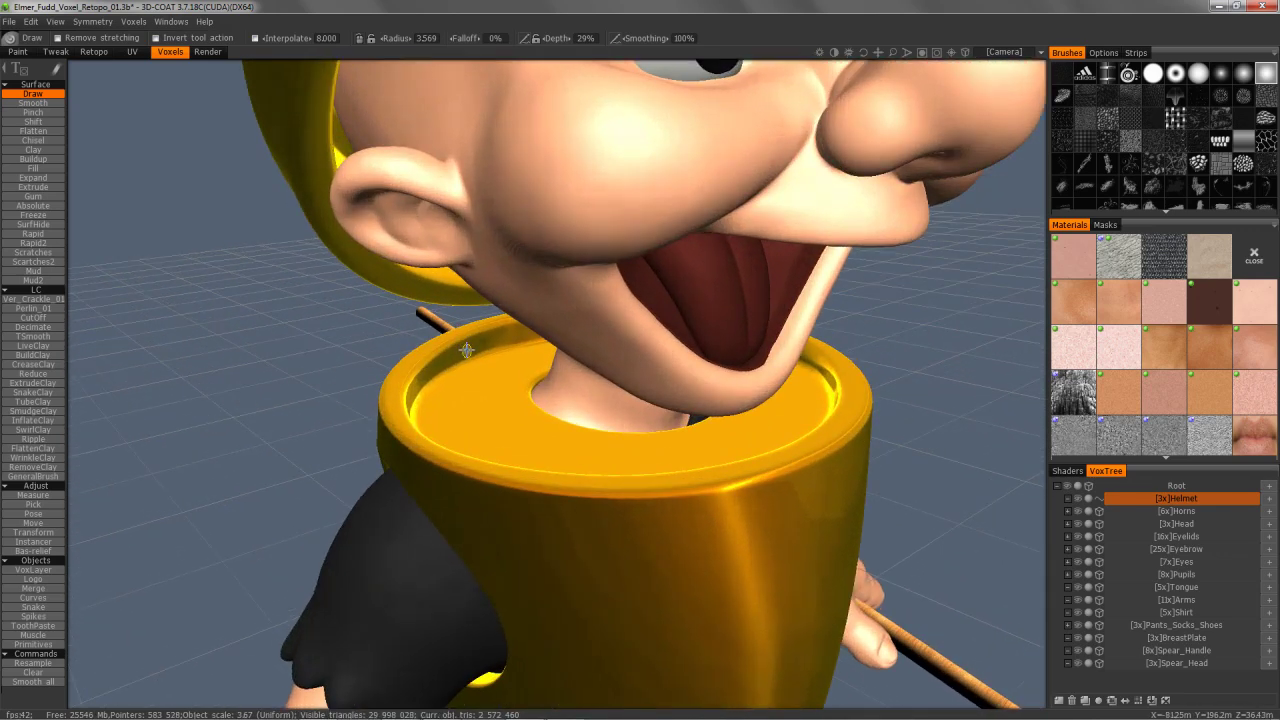
scroll(465, 348, up, 8)
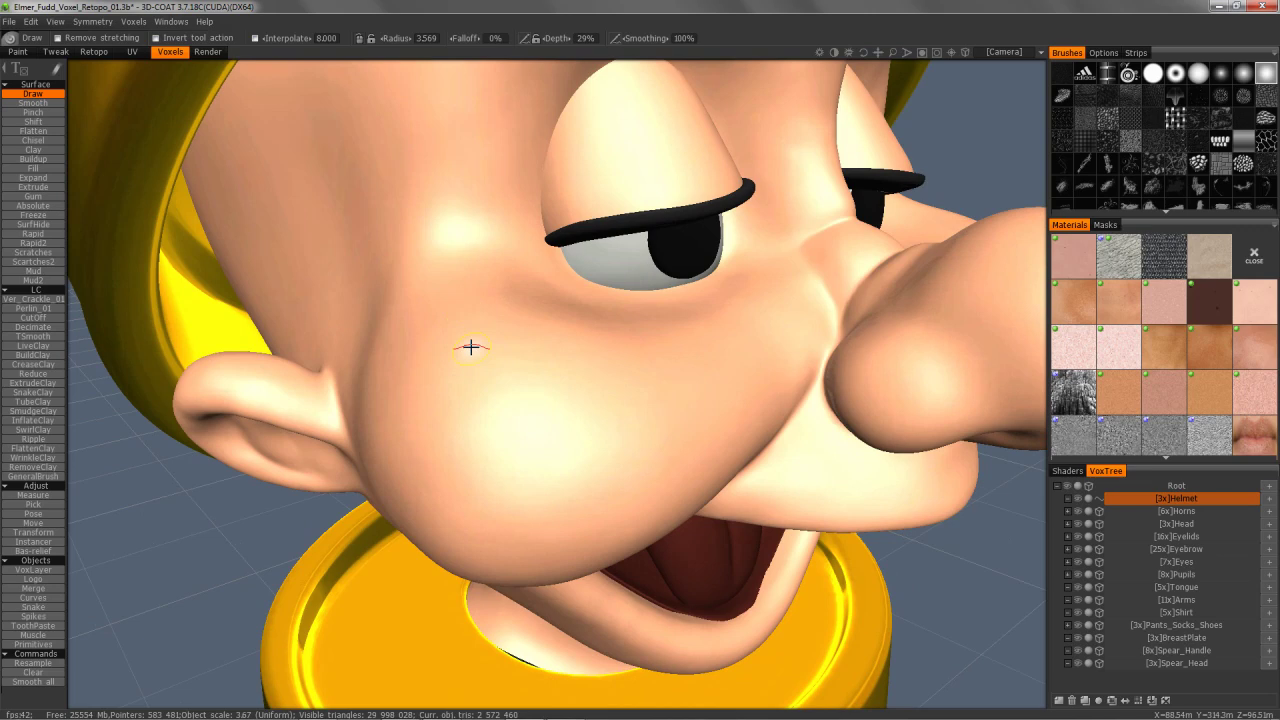
scroll(470, 347, up, 2)
key(w)
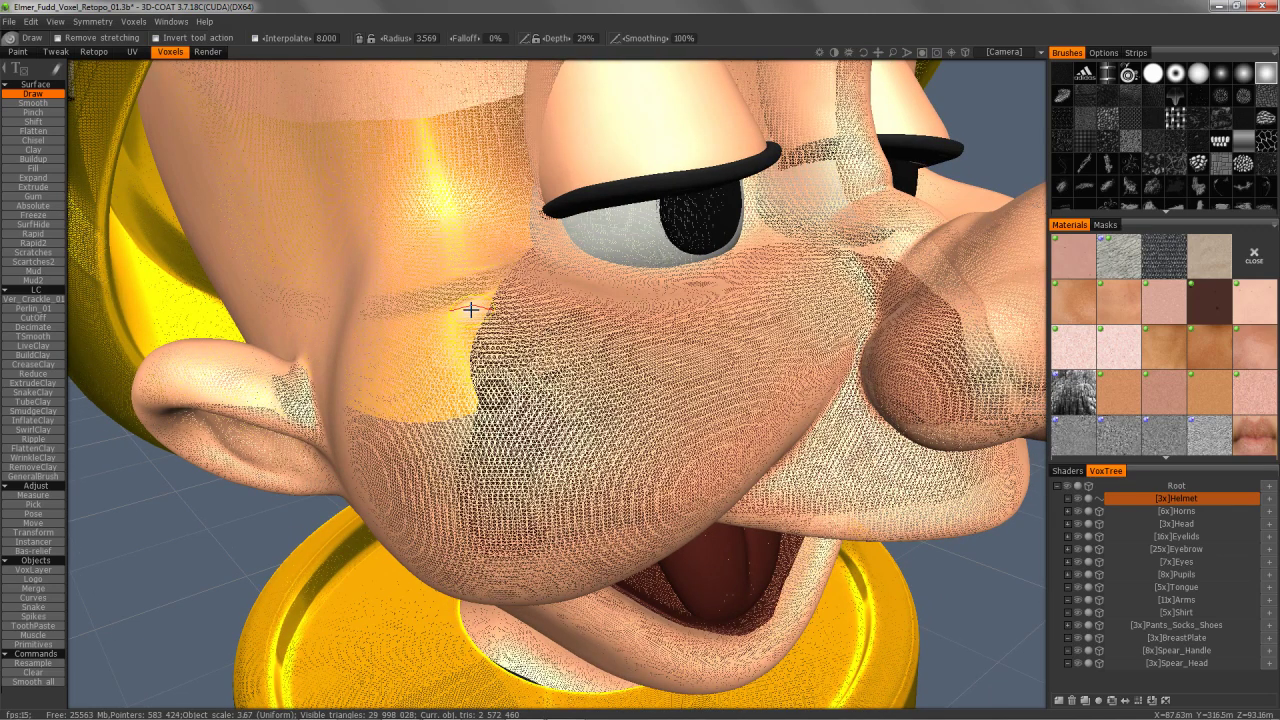
alt+drag(471, 310, 471, 310)
scroll(471, 310, up, 5)
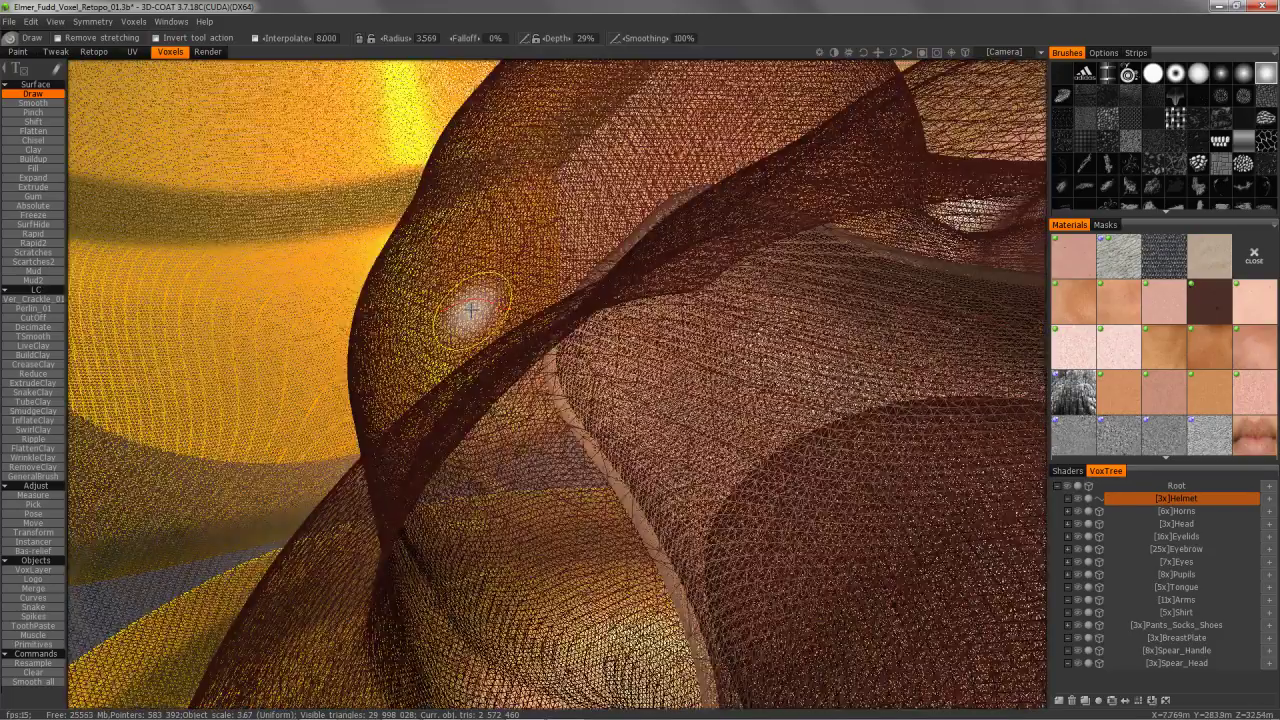
scroll(471, 310, down, 3)
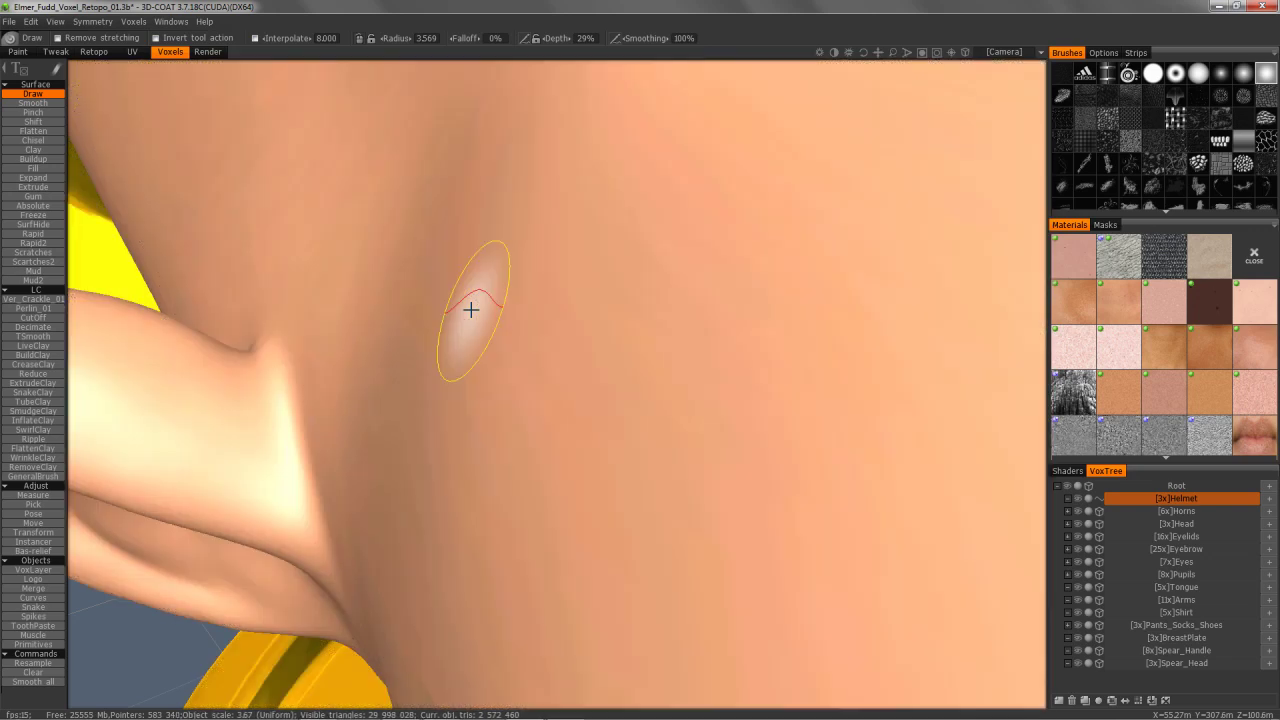
Examine the head and then the full character from several angles and distances in the Voxels room.
scroll(471, 310, down, 3)
scroll(571, 269, down, 2)
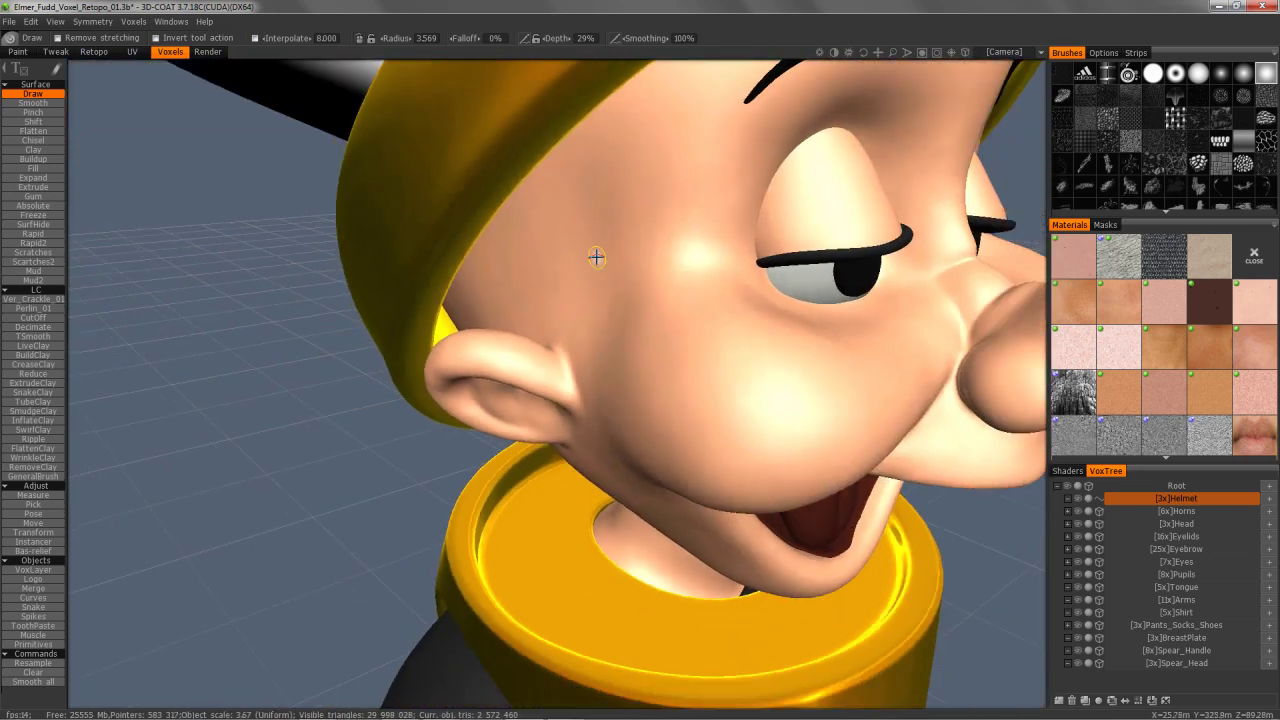
alt+drag(726, 428, 568, 393)
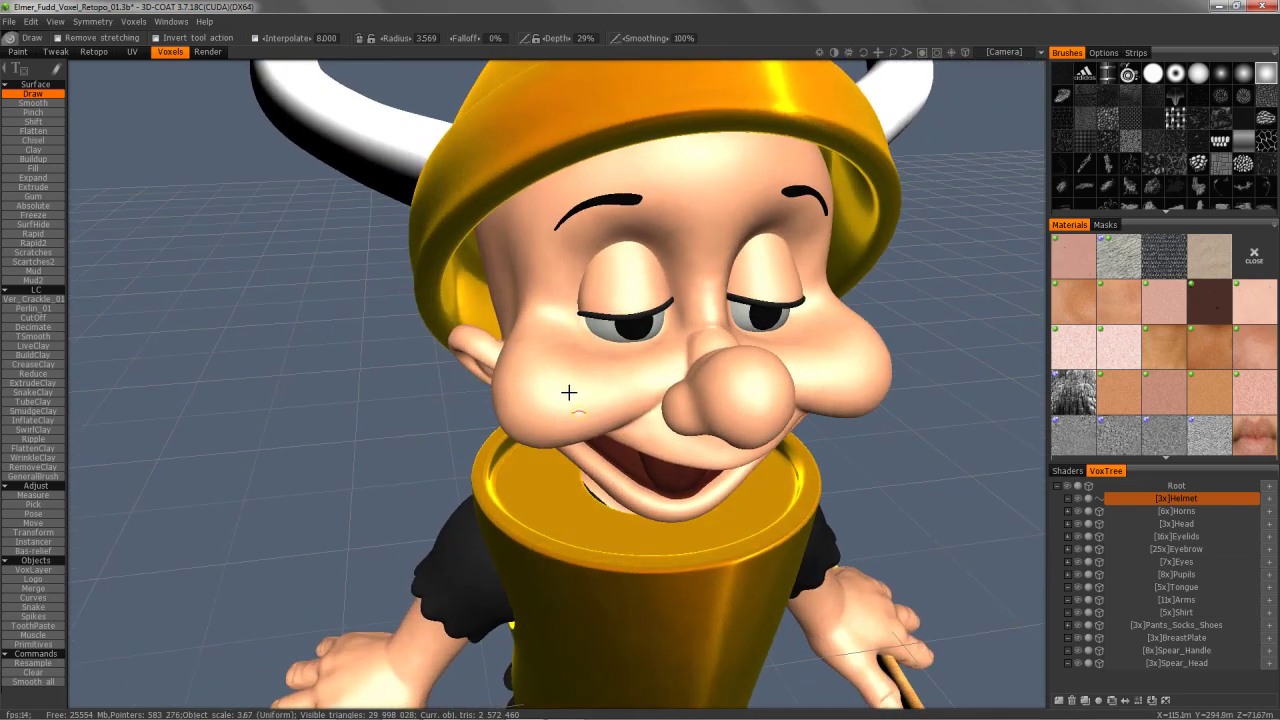
alt+drag(562, 441, 640, 334)
alt+drag(648, 416, 614, 423)
alt+right_drag(352, 160, 371, 289)
alt+middle_drag(371, 291, 371, 229)
alt+right_drag(371, 229, 450, 340)
alt+right_drag(620, 357, 474, 240)
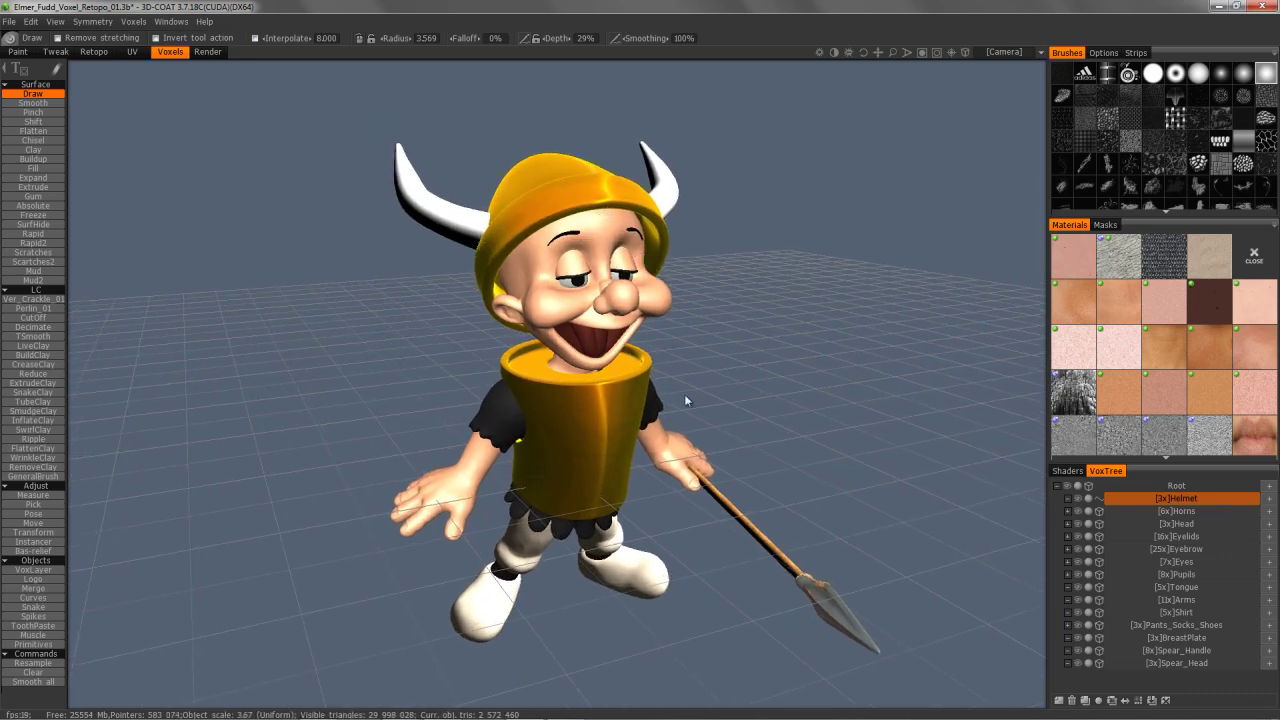
Go to the Paint room and enable ShowVoxelsInPaintRoom to overlay the voxel sculpt on the character's paint mesh.
click(17, 52)
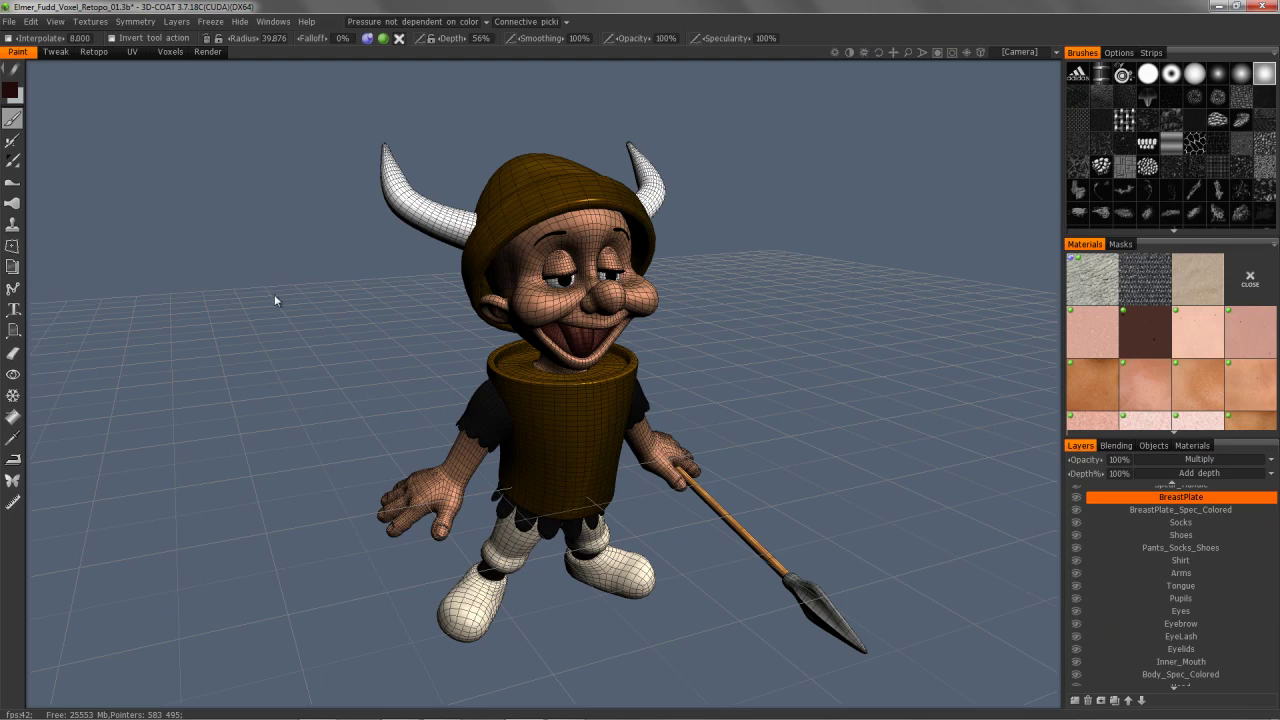
click(55, 21)
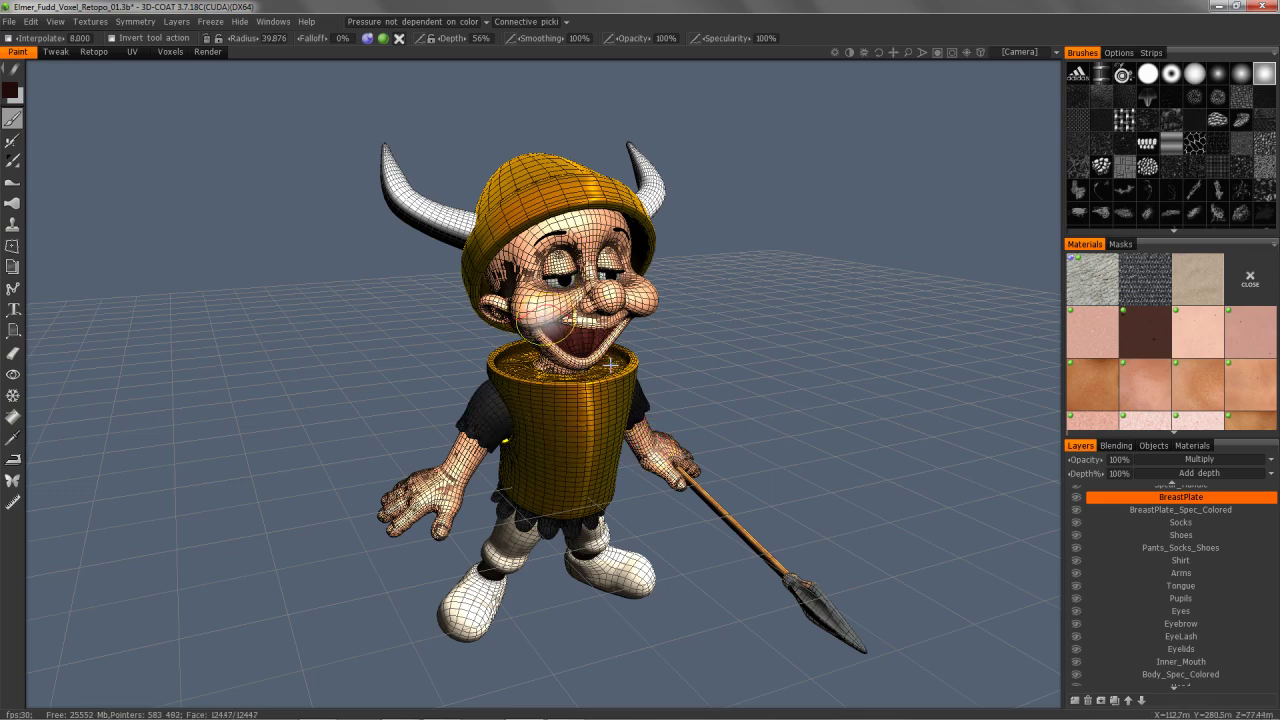
alt+drag(545, 316, 567, 302)
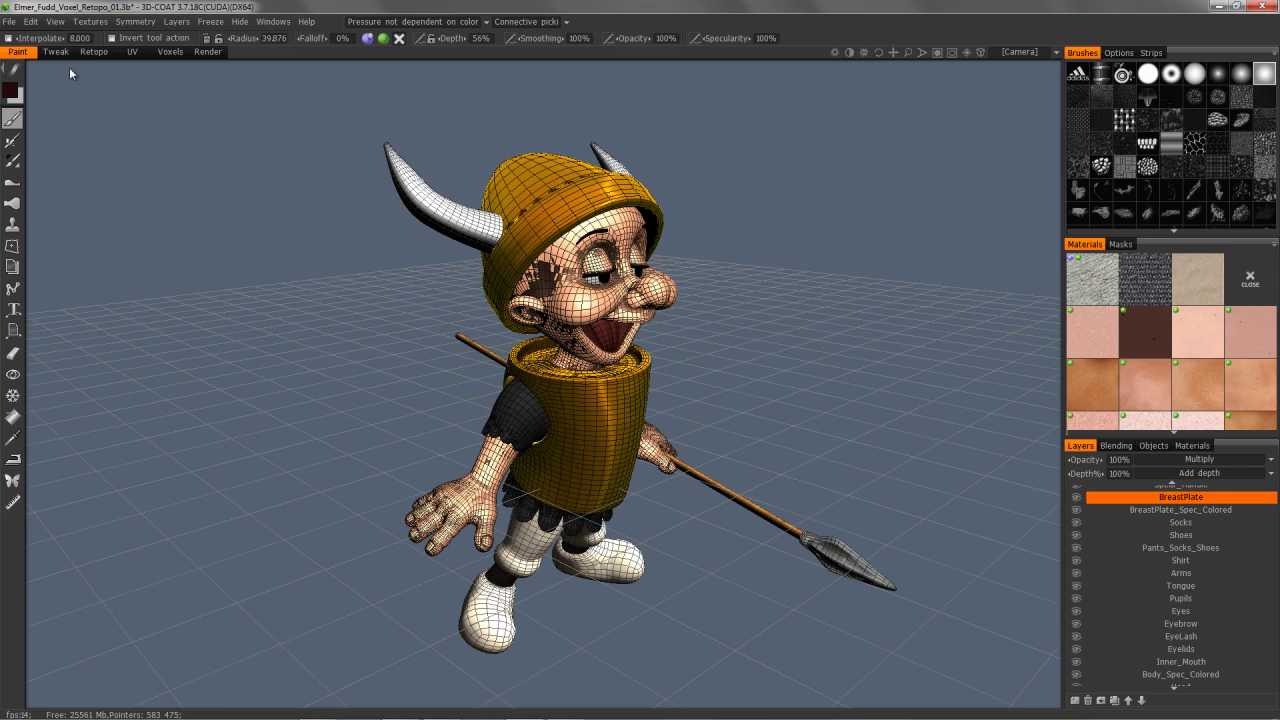
Check the model in the Voxels room, then return to the Paint room and disable ShowVoxelsInPaintRoom.
click(169, 52)
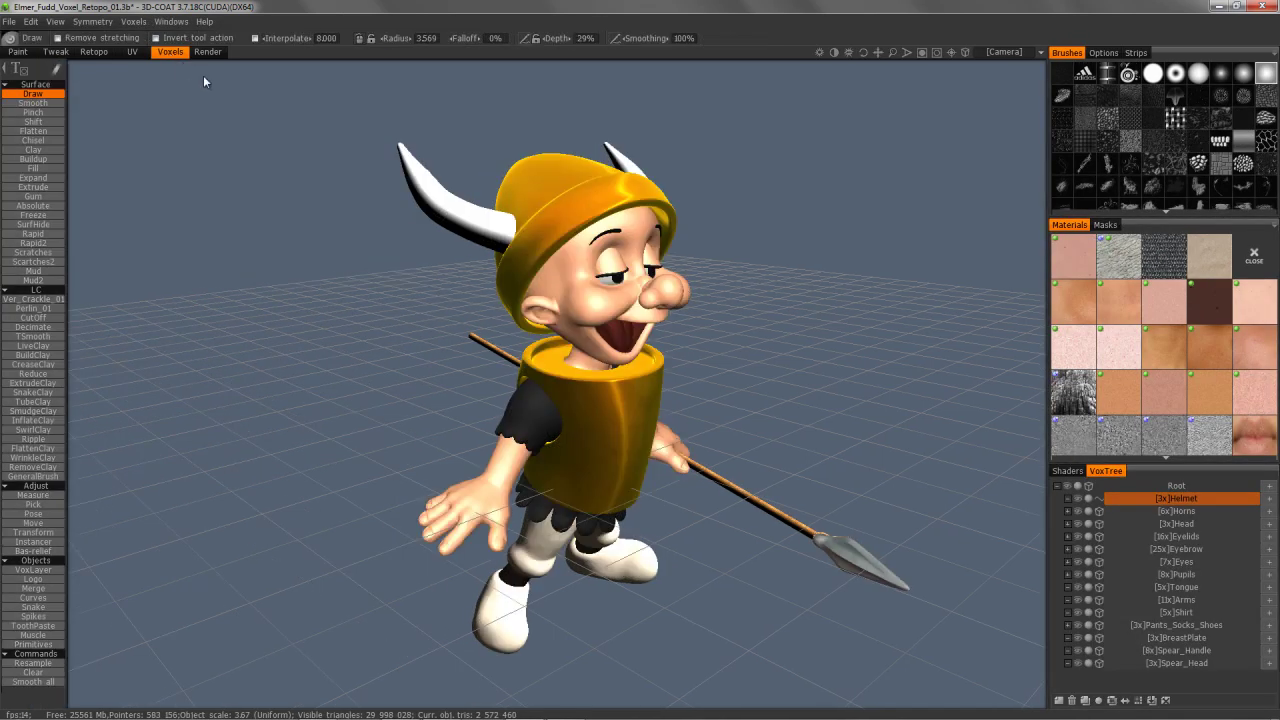
click(18, 52)
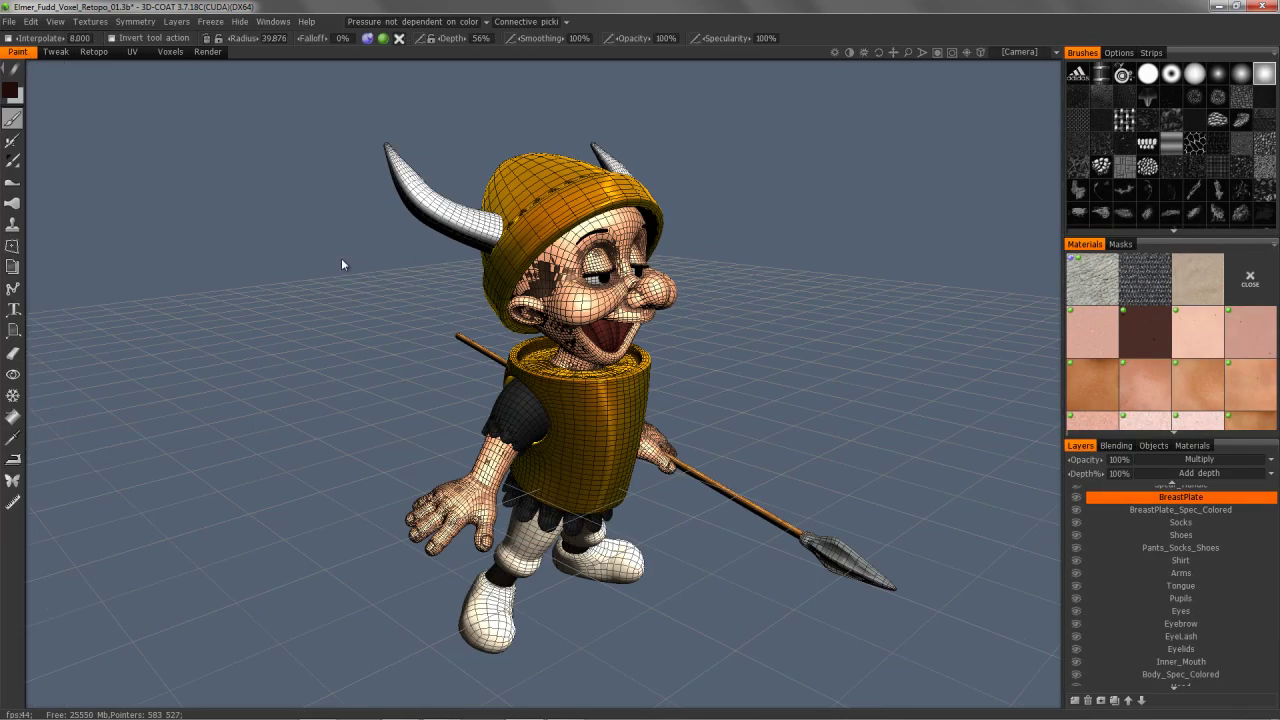
click(55, 22)
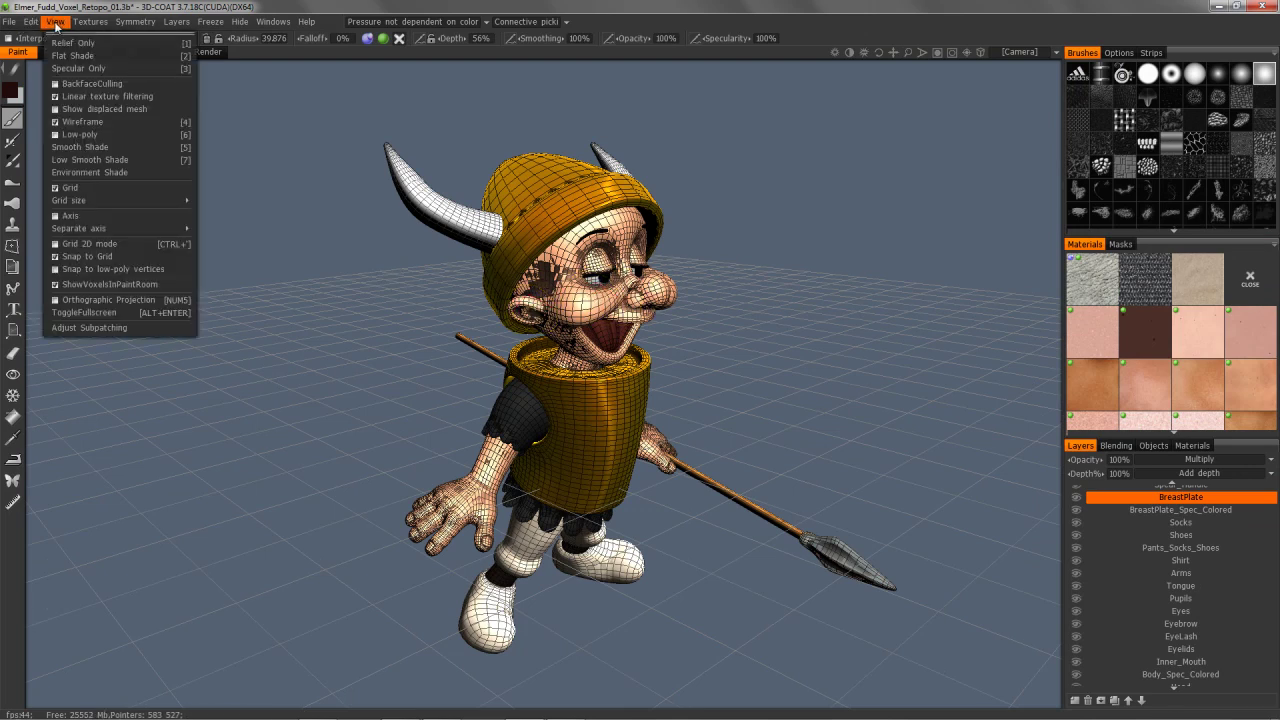
click(56, 287)
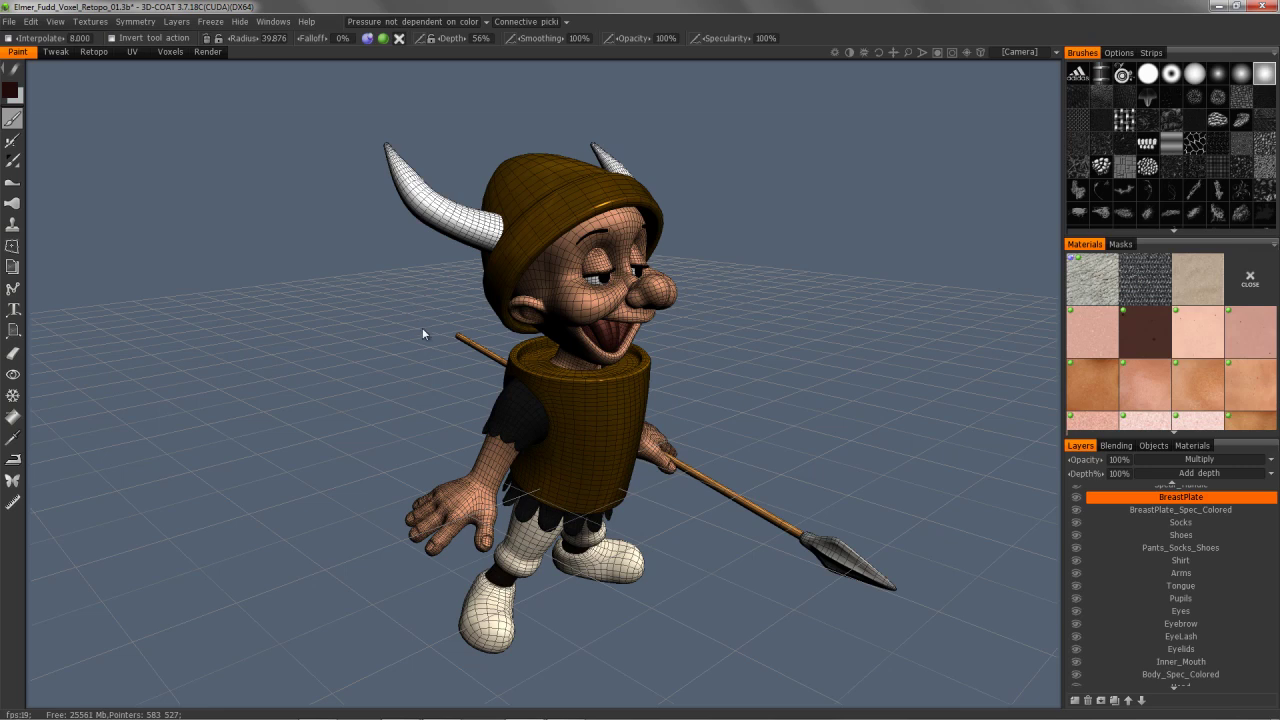
Display the blending settings of the BreastPlate paint layer.
click(1118, 447)
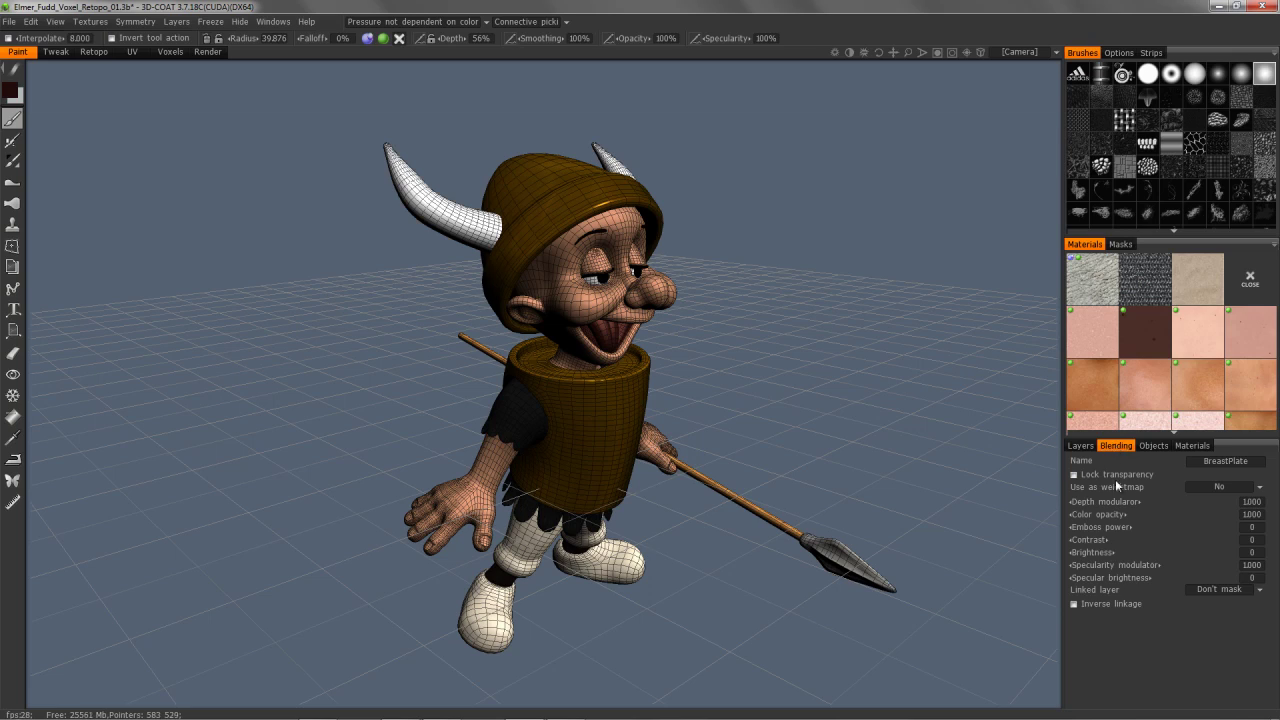